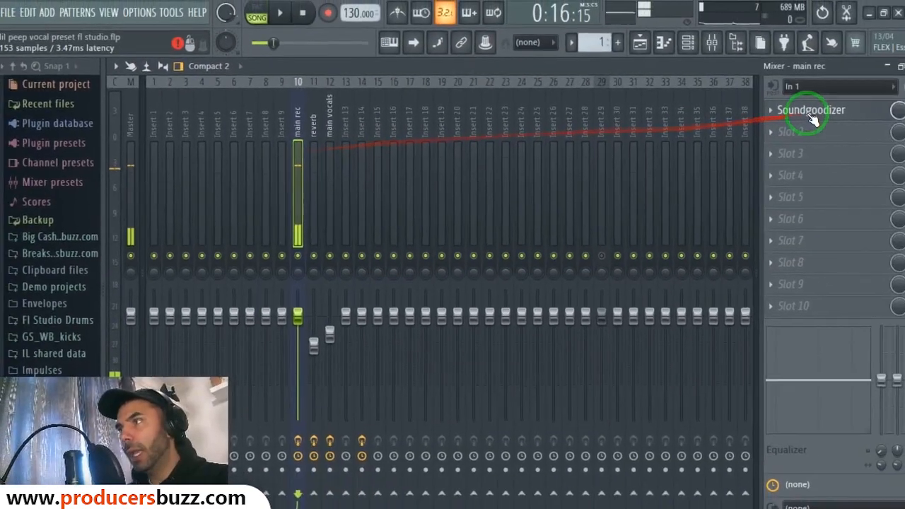
Review the effect chains on the reverb, main vocals and main rec mixer tracks, and close the mixer.
left_click(313, 126)
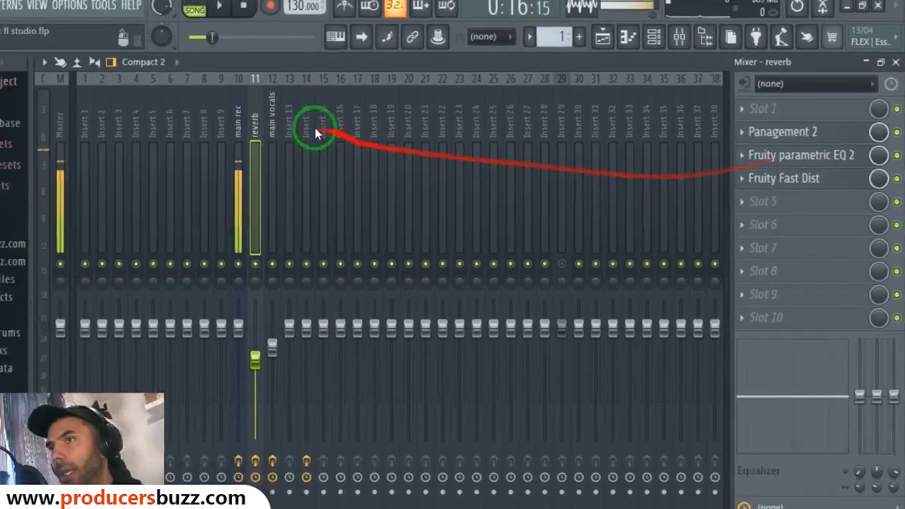
left_click(326, 129)
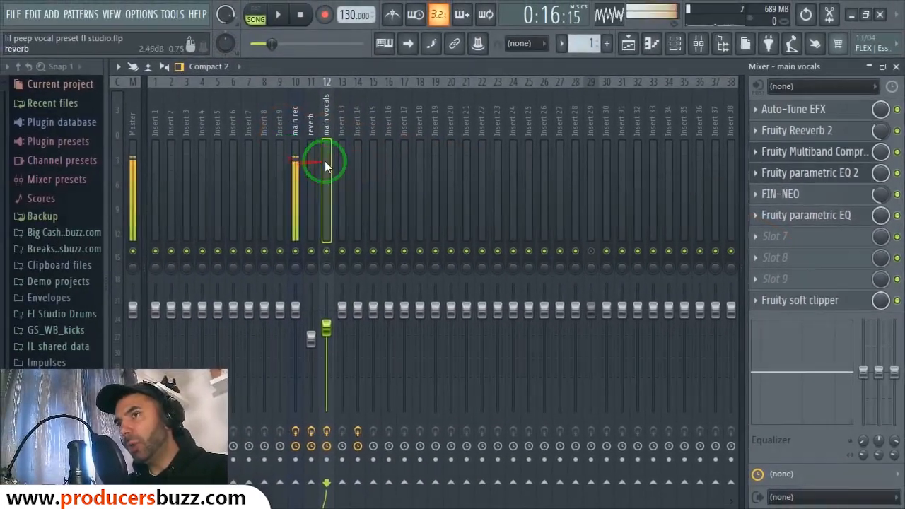
left_click(295, 131)
left_click(896, 66)
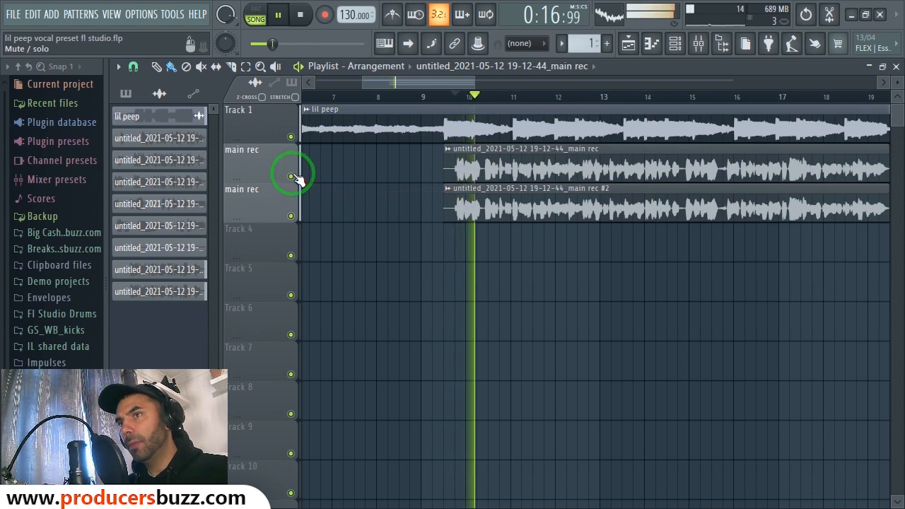
Mute the lil peep beat, compare the two main rec vocal tracks by muting each in turn, stop playback and unmute the beat.
left_click(290, 137)
left_click(291, 176)
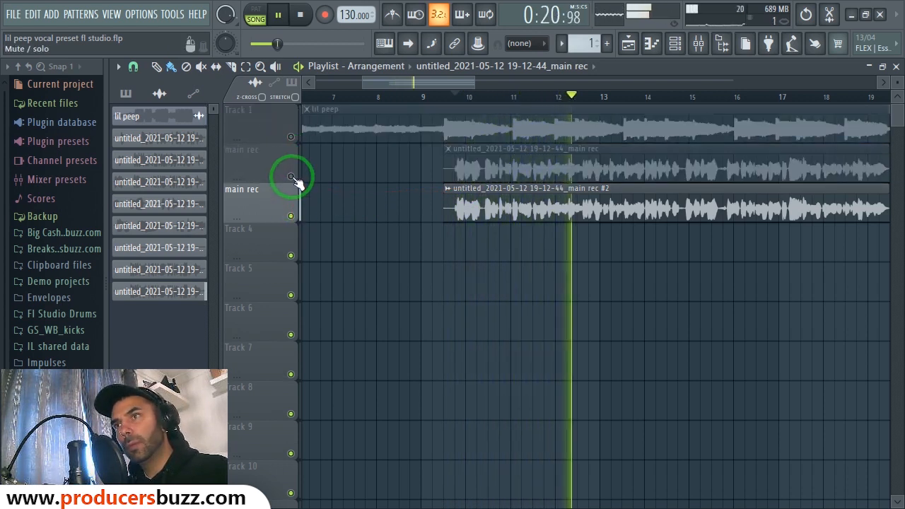
left_click(291, 176)
left_click(290, 216)
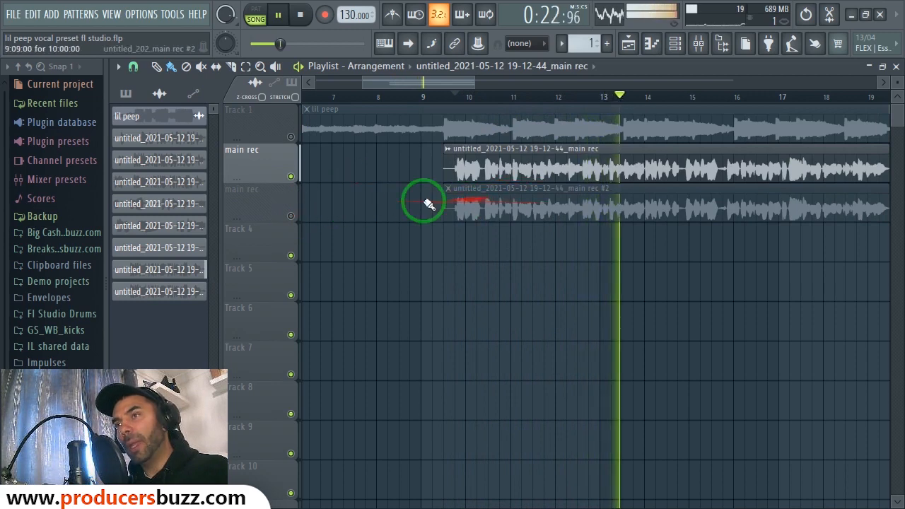
left_click(291, 216)
key("space")
left_click(291, 136)
Reopen the mixer and select the main rec track.
left_click(699, 45)
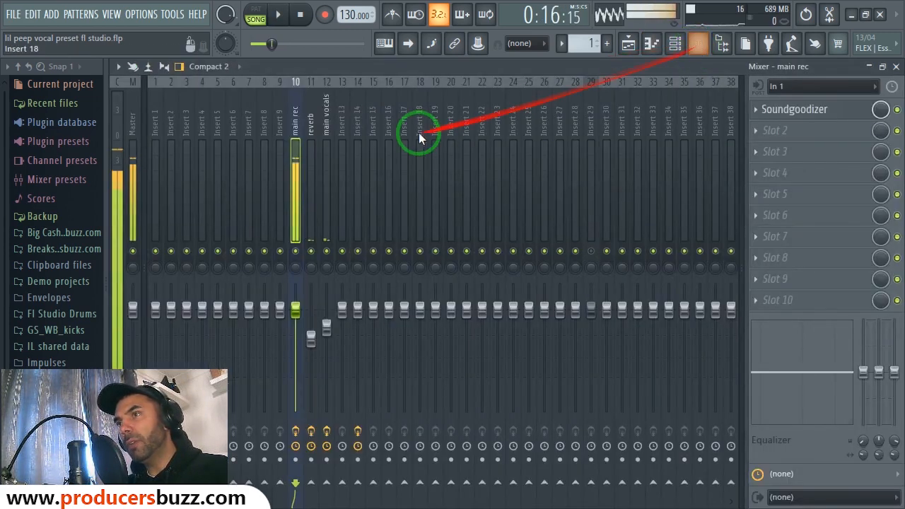
left_click(307, 144)
left_click(296, 143)
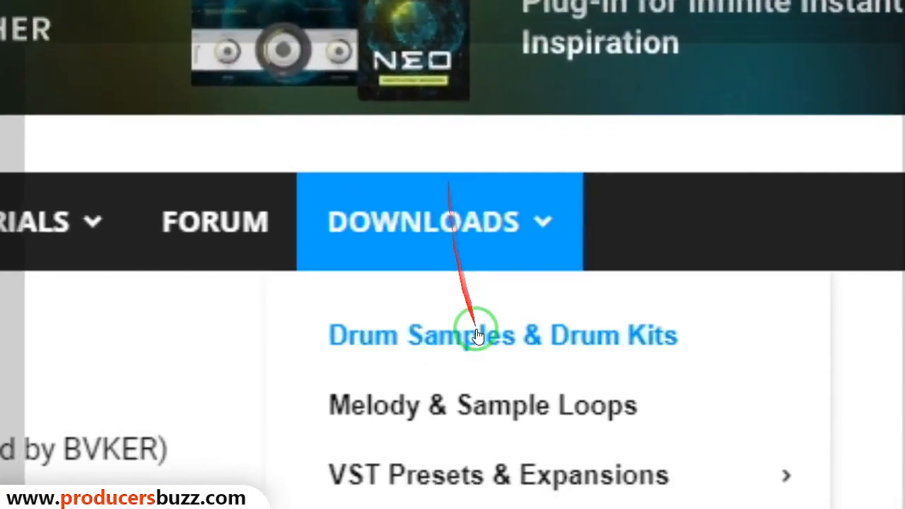
Switch to the browser and open the Top 20 Free Rap FL Studio Vocal Presets article from producersbuzz.com's FL Studio 20 – Vocal Presets category.
mouse_move(558, 257)
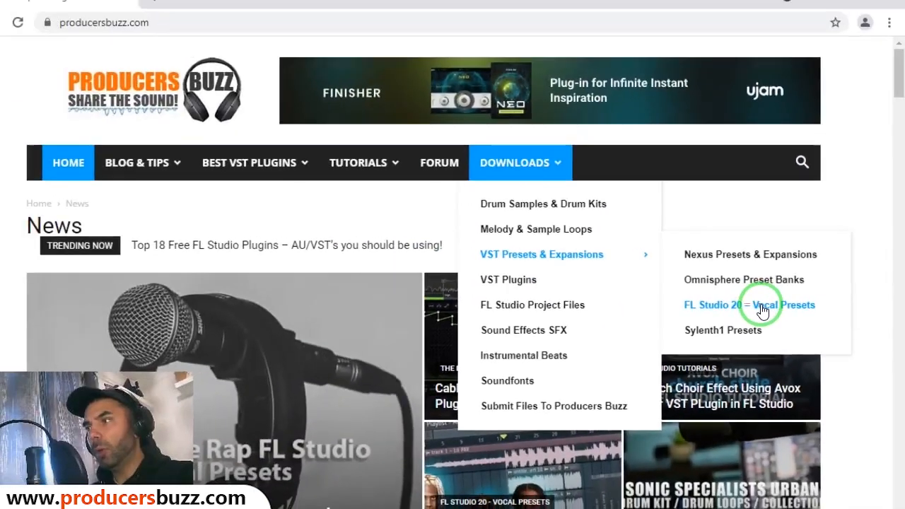
left_click(763, 311)
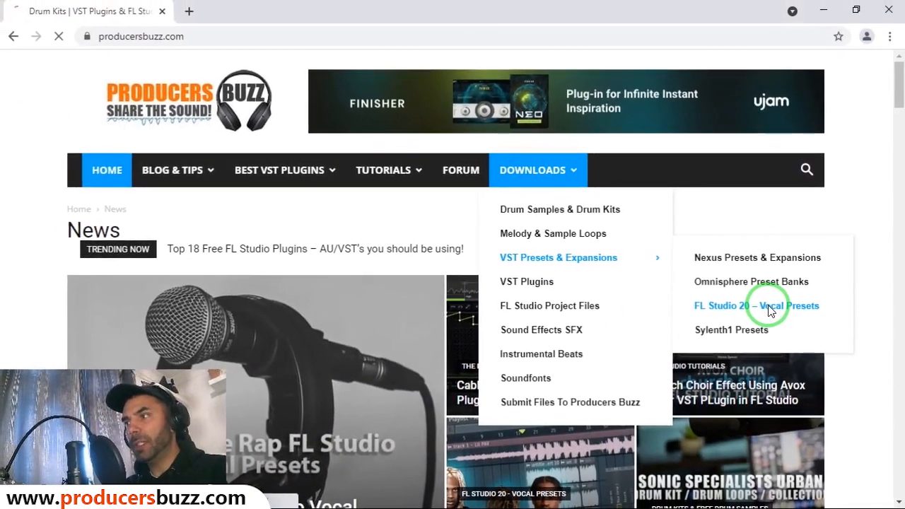
scroll(326, 155, "down", 3)
scroll(372, 134, "down", 1)
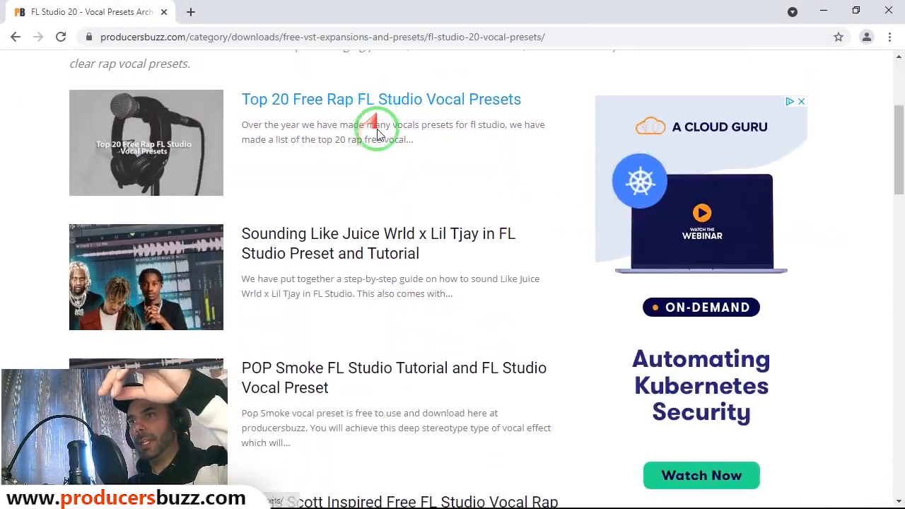
scroll(375, 127, "up", 1)
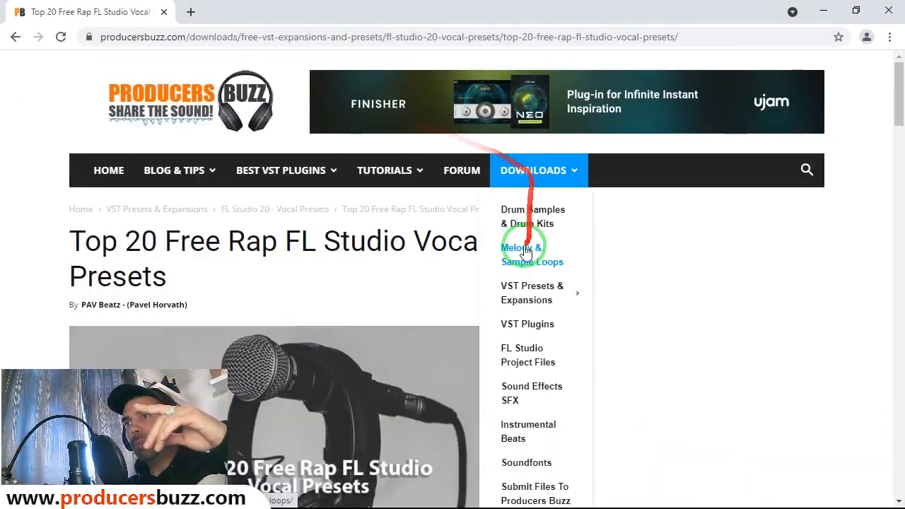
Open the Sounding Like Juice Wrld x Lil Tjay preset page from the article's preset list and look through it.
scroll(531, 226, "down", 15)
scroll(531, 207, "down", 10)
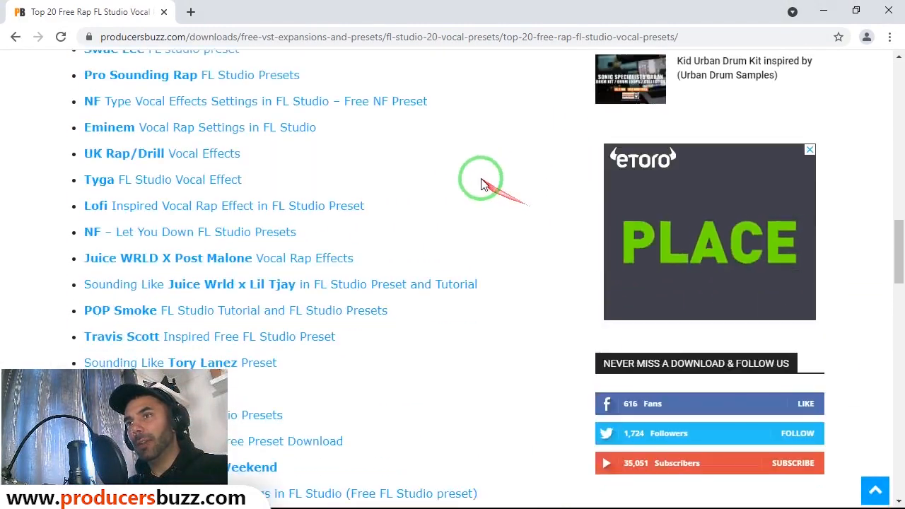
scroll(249, 200, "up", 3)
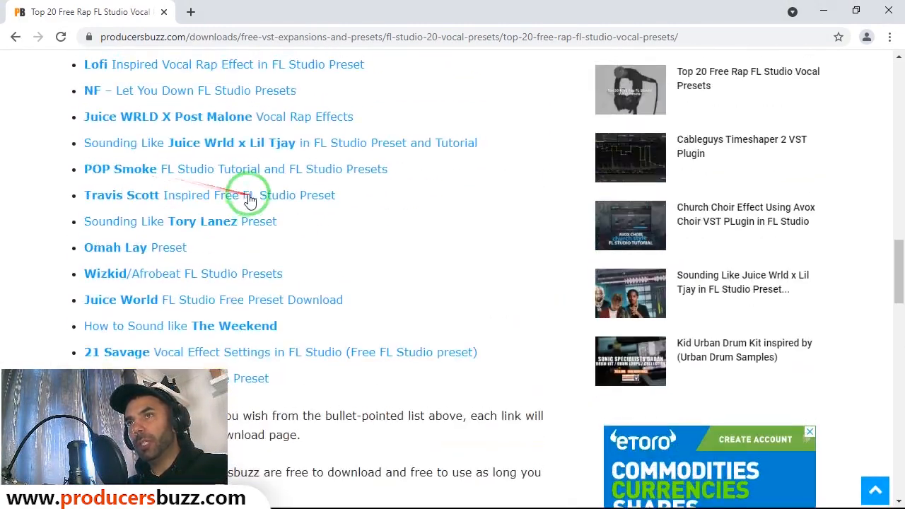
left_click(243, 146)
scroll(598, 223, "down", 10)
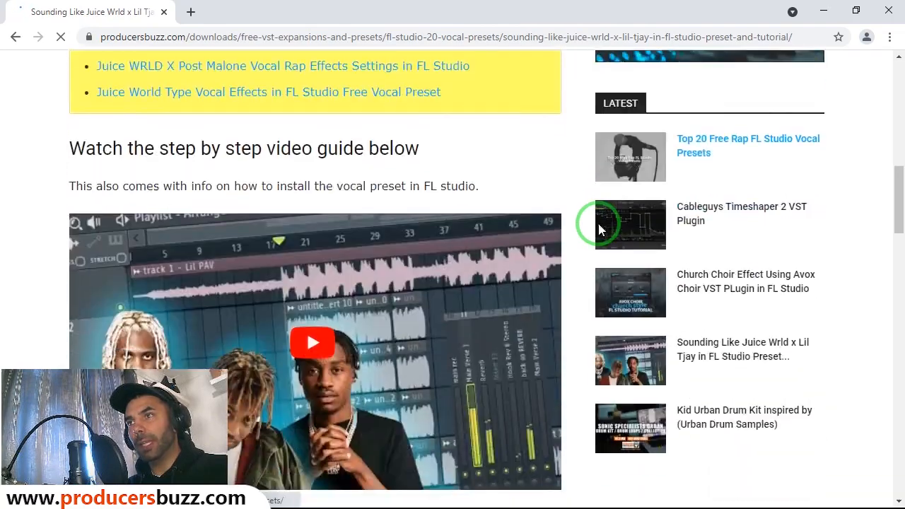
scroll(598, 224, "down", 4)
scroll(598, 224, "up", 10)
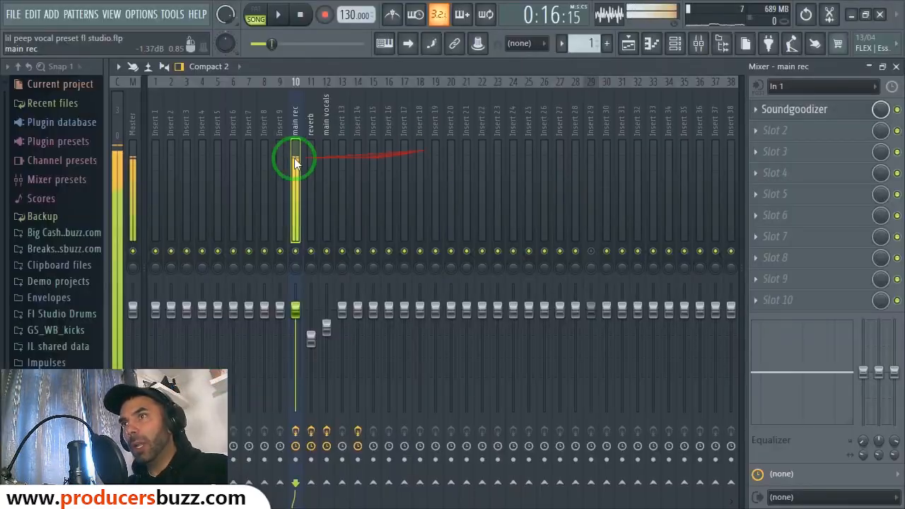
Switch back to FL Studio and load the Main Rec mixer track state from the Preset folder onto the main rec track.
right_click(297, 121)
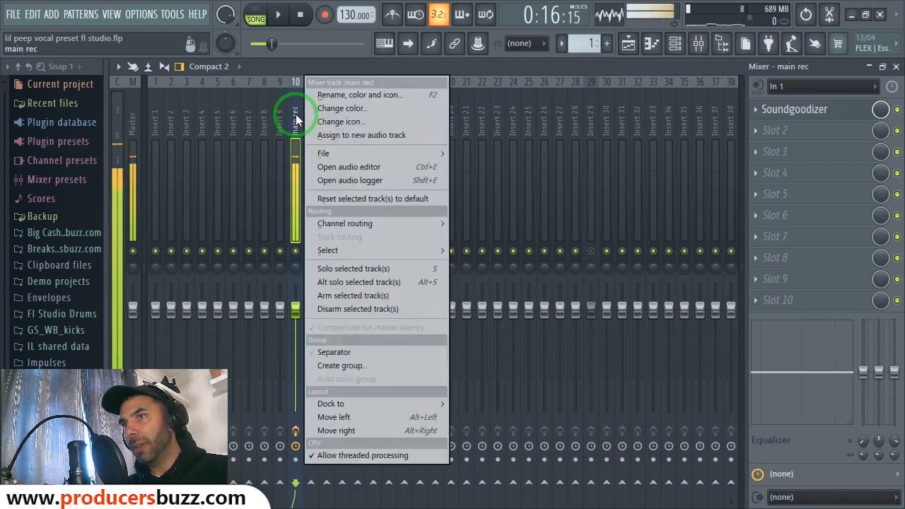
left_click(357, 154)
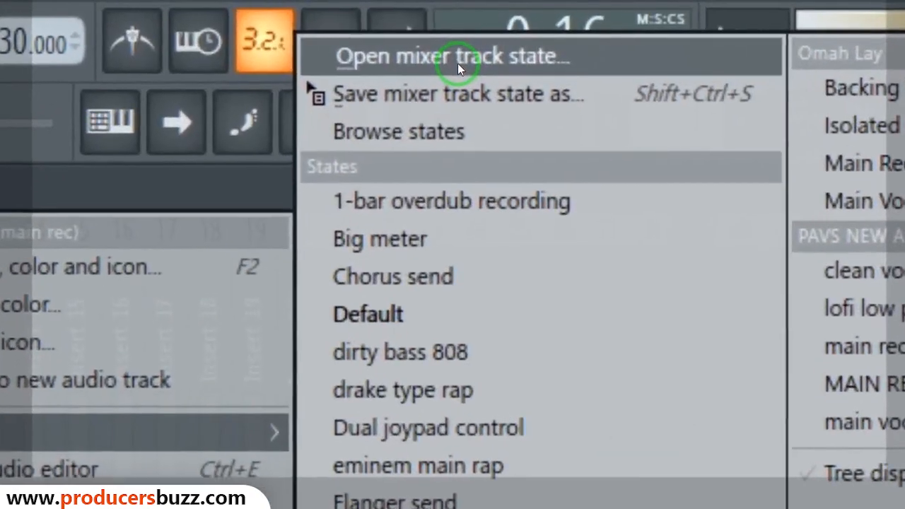
left_click(507, 21)
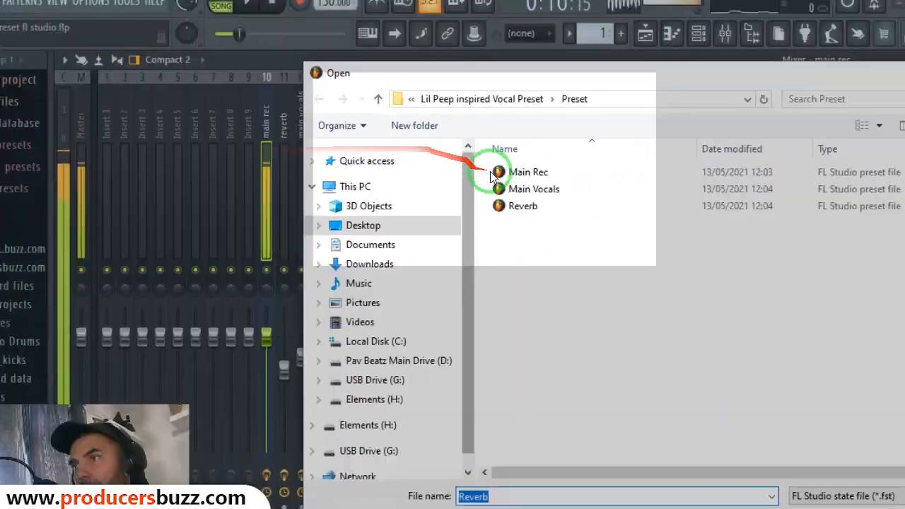
double_click(495, 174)
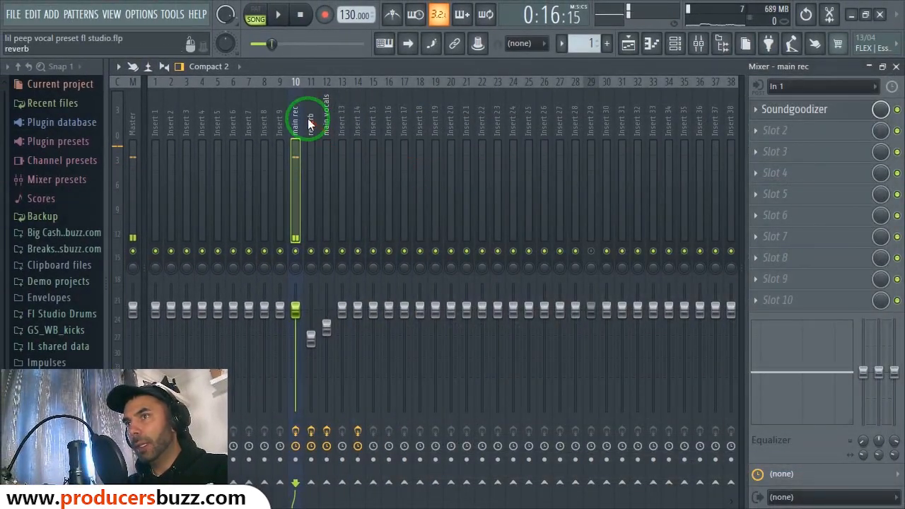
Load the Reverb mixer track state from the Preset folder onto the reverb track, insert 11.
left_click(311, 125)
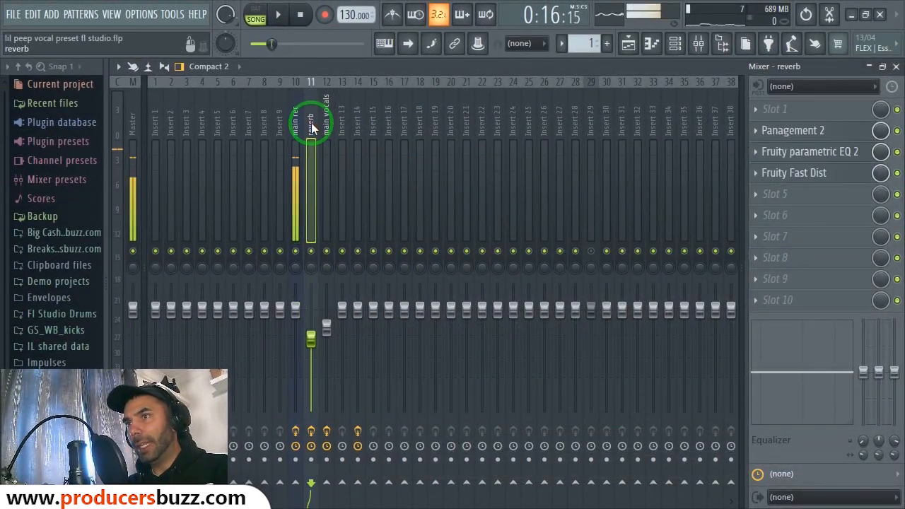
right_click(314, 120)
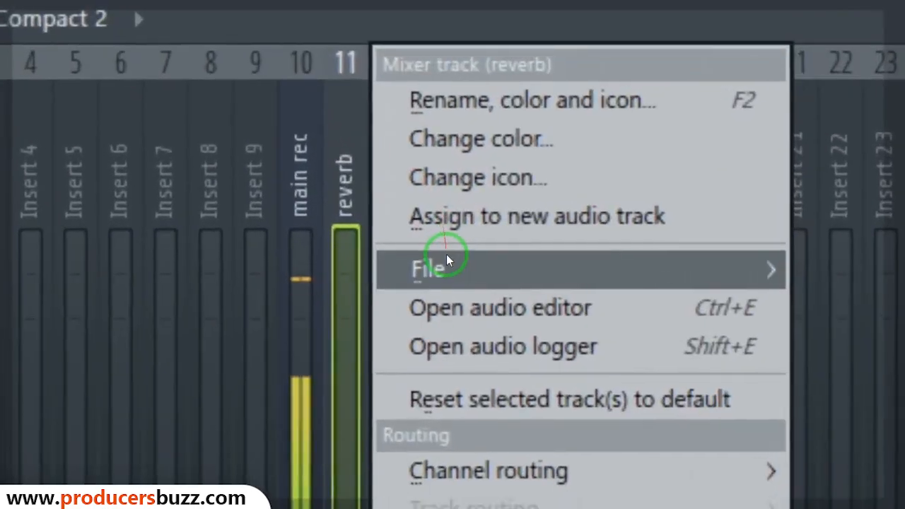
mouse_move(345, 151)
left_click(529, 27)
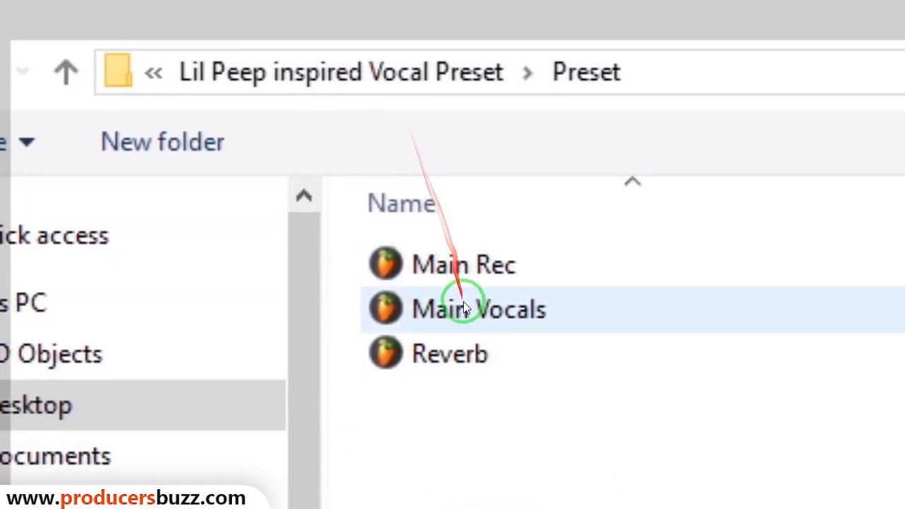
left_click(434, 354)
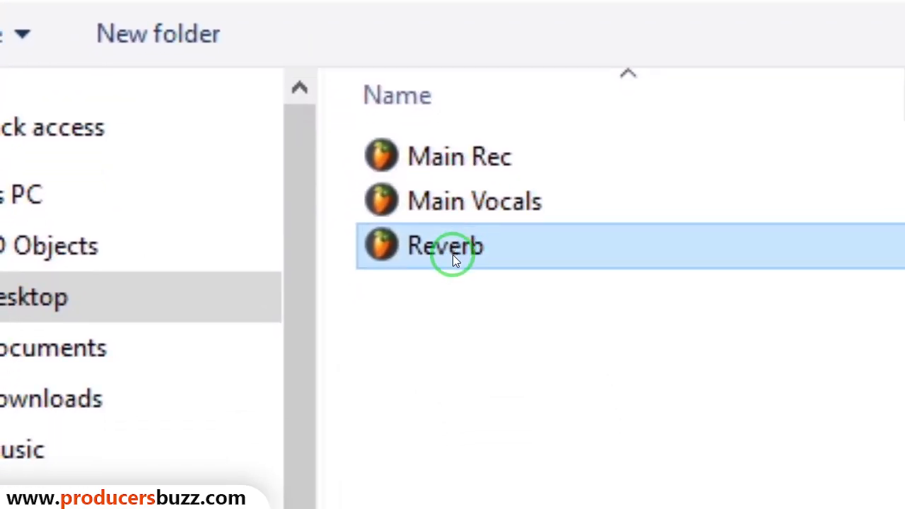
double_click(453, 255)
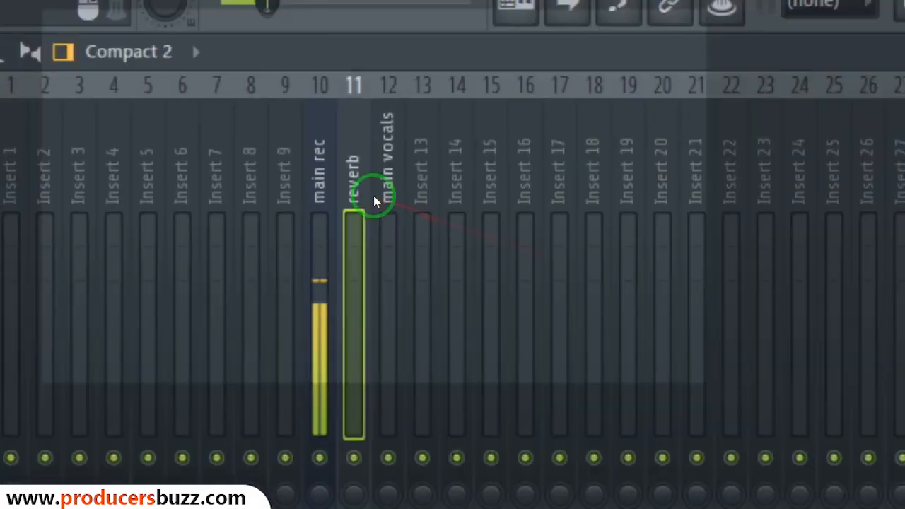
Load the Main Vocals mixer track state from the Preset folder onto the empty insert 64.
left_click_drag(622, 143, 434, 132)
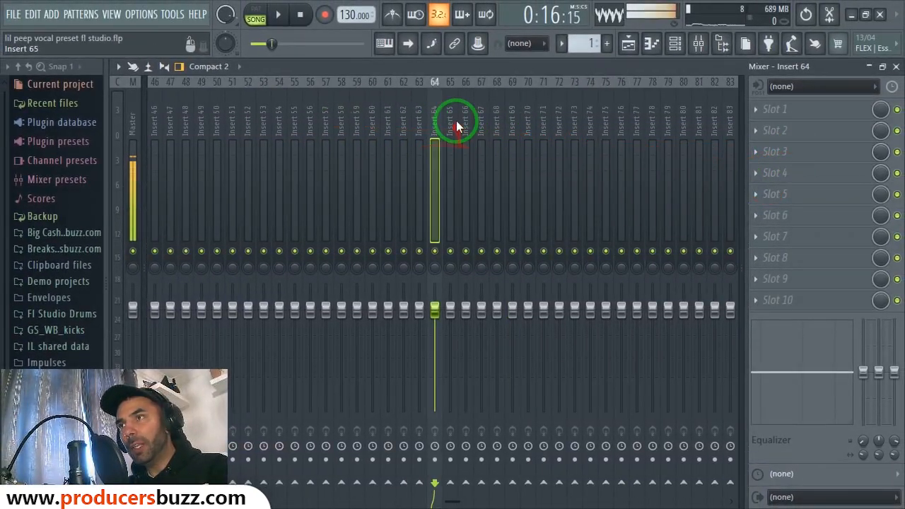
right_click(433, 107)
mouse_move(460, 152)
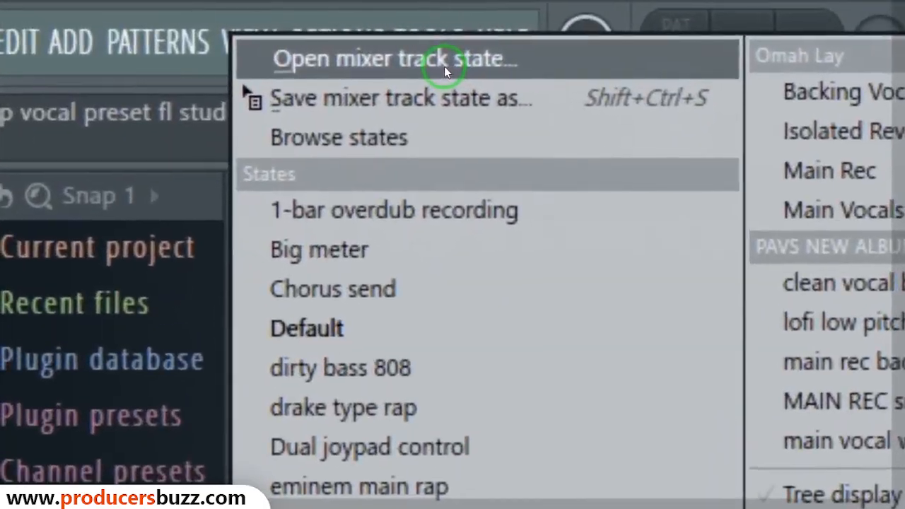
left_click(444, 62)
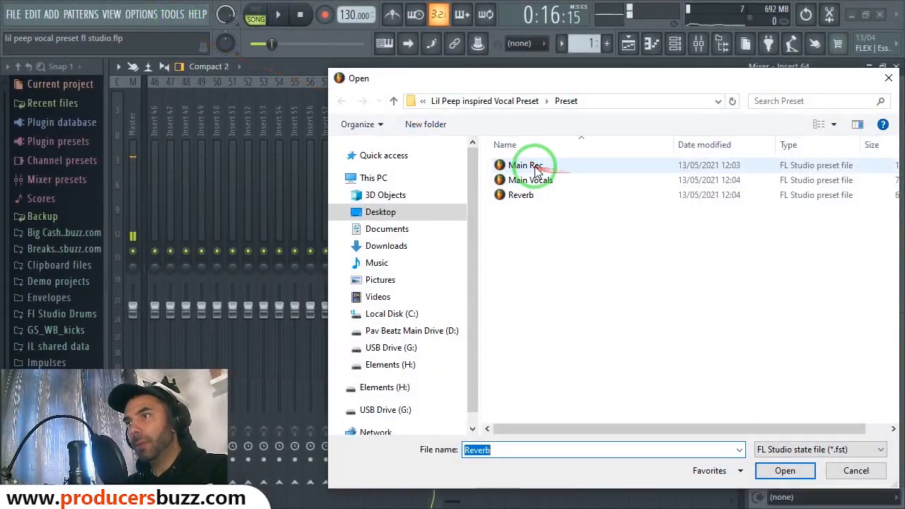
left_click(535, 167)
left_click(534, 181)
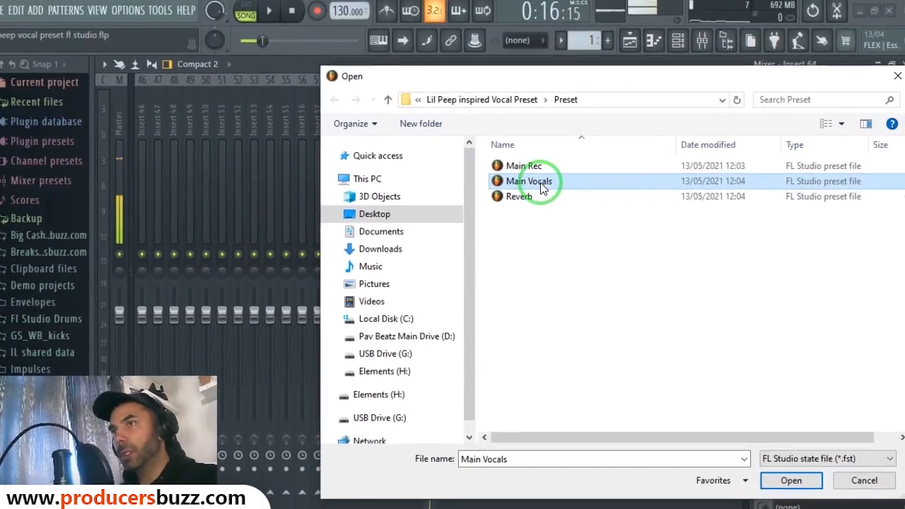
double_click(541, 185)
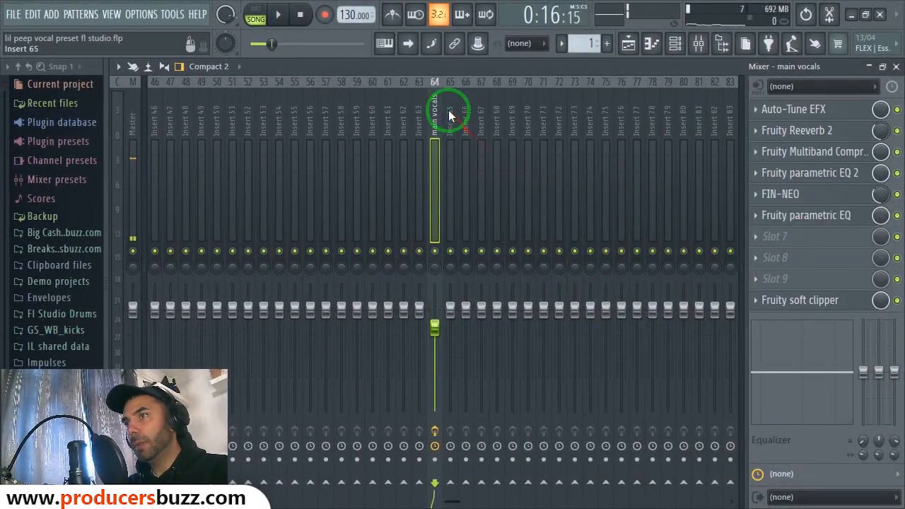
Load the Reverb mixer track state onto the empty insert 65, and return to the main rec track, insert 10.
left_click(466, 119)
left_click(434, 119)
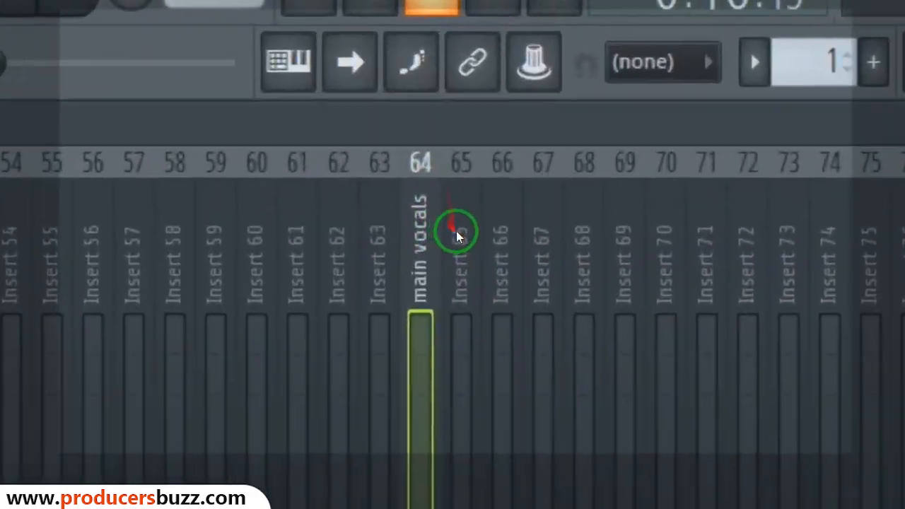
right_click(449, 102)
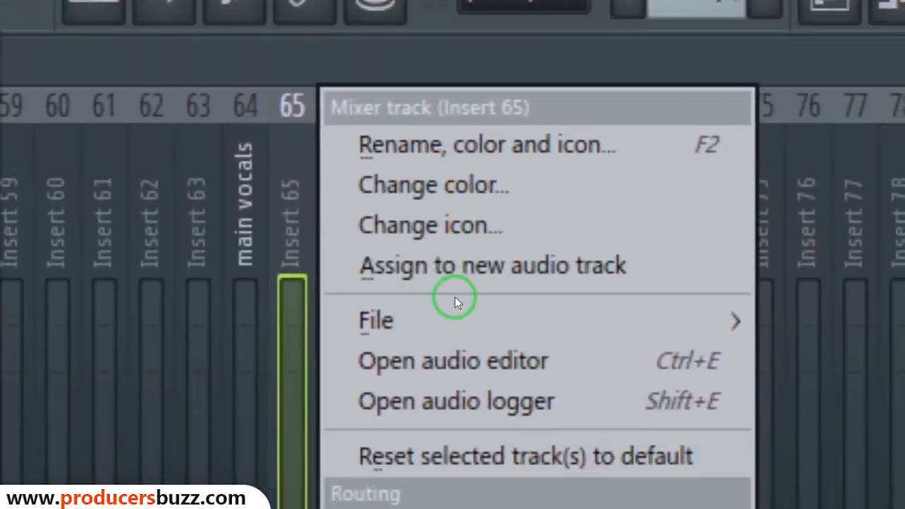
mouse_move(454, 319)
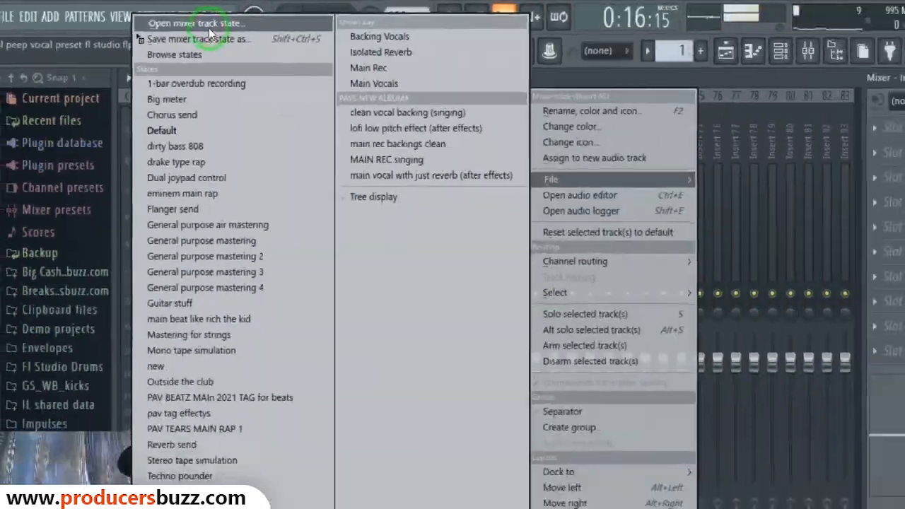
left_click(198, 20)
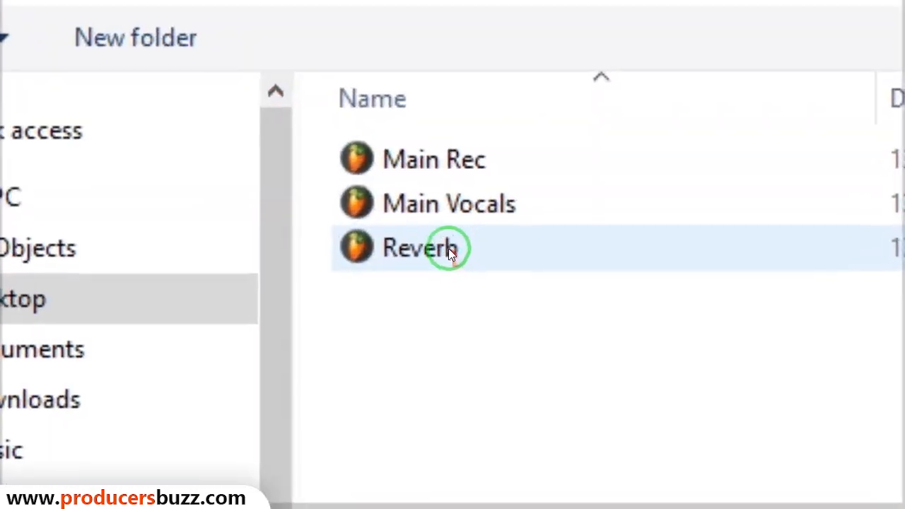
double_click(453, 259)
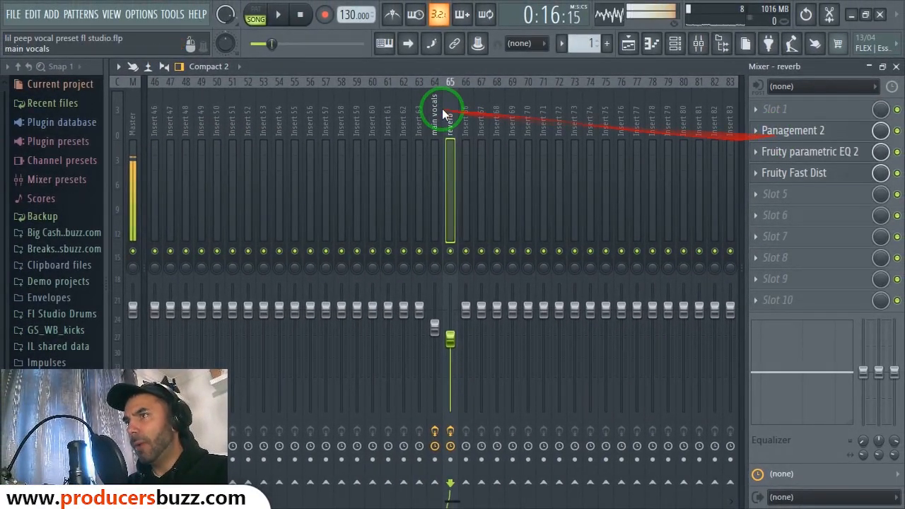
left_click_drag(440, 111, 294, 154)
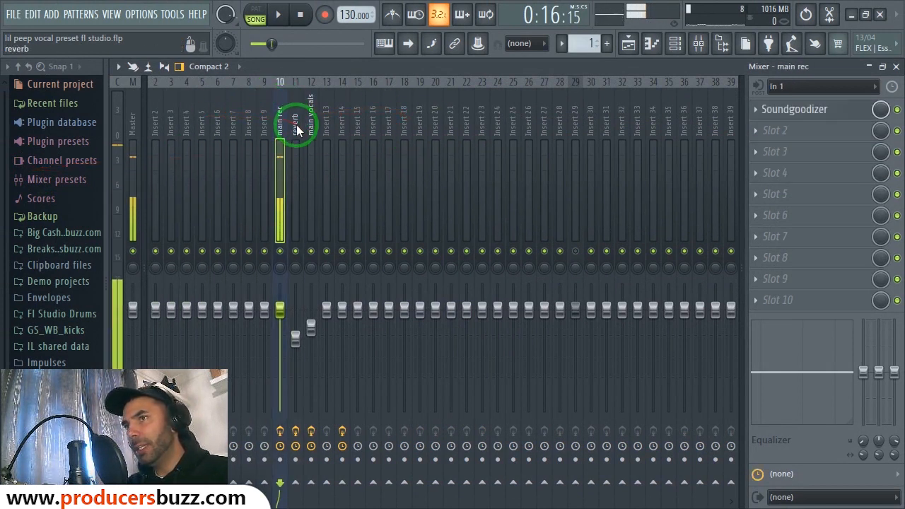
Arm the main rec mixer track, insert 10, for recording and close the mixer to return to the playlist.
left_click_drag(312, 126, 308, 165)
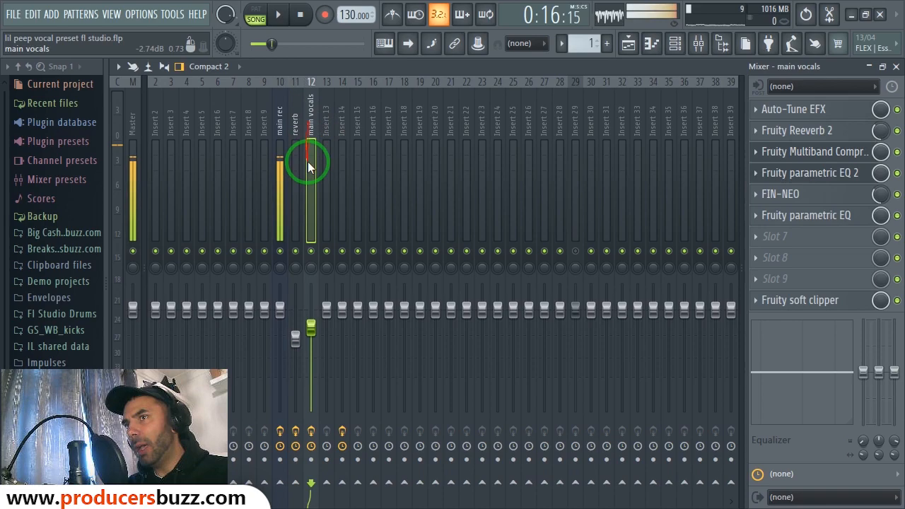
left_click(279, 129)
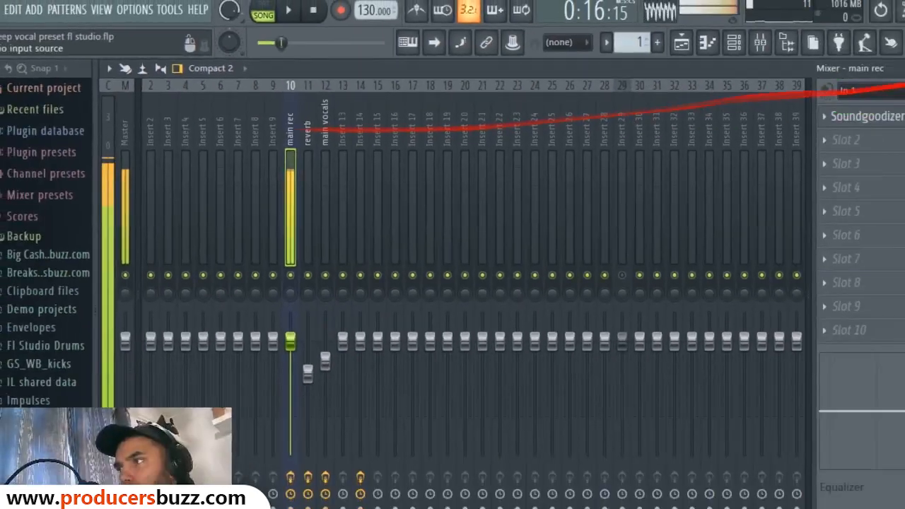
left_click(900, 66)
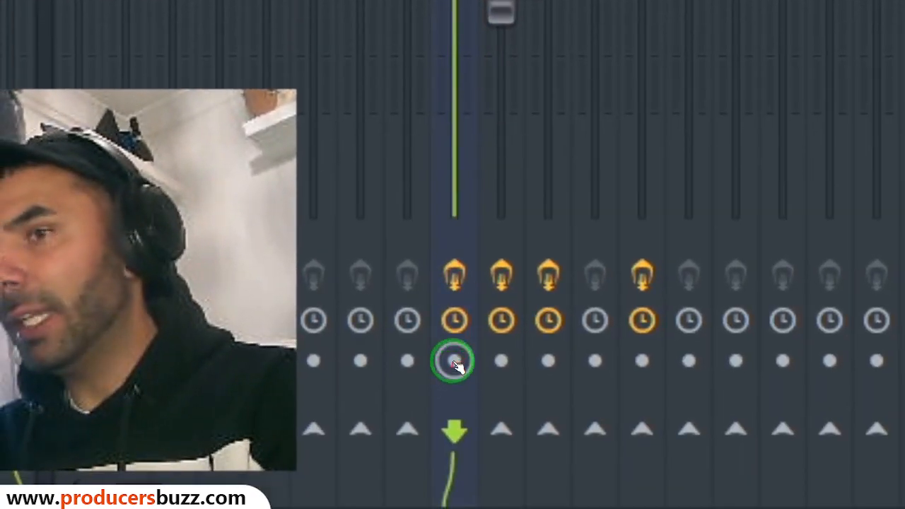
left_click(444, 367)
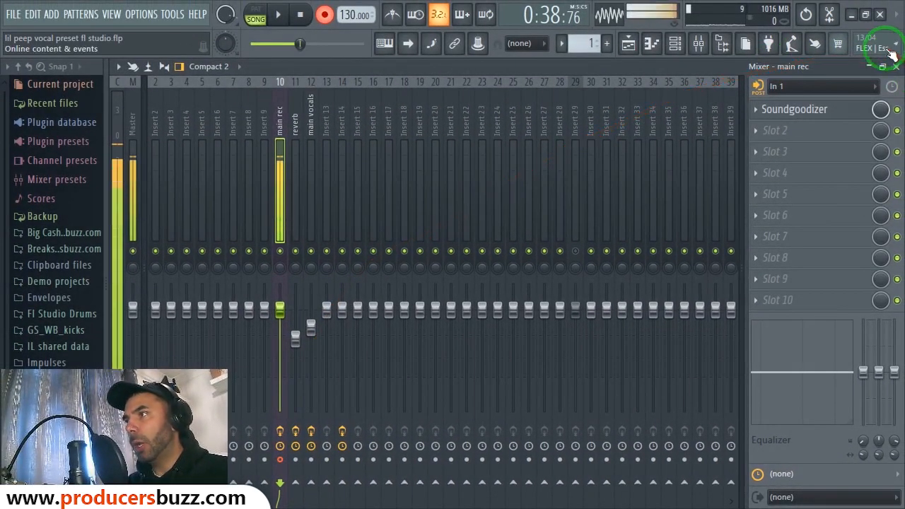
left_click(896, 66)
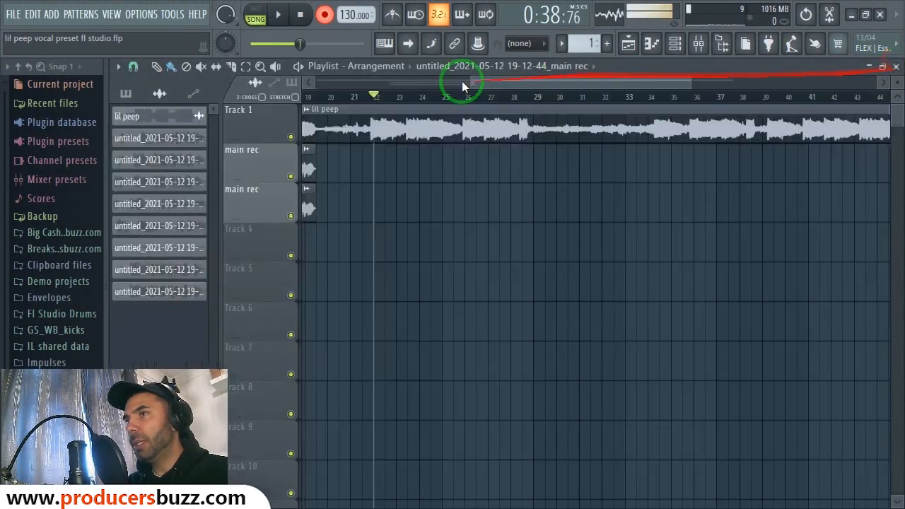
Use the Audio recording filter and record a short vocal take over the lil peep beat from about bar 21.
right_click(327, 21)
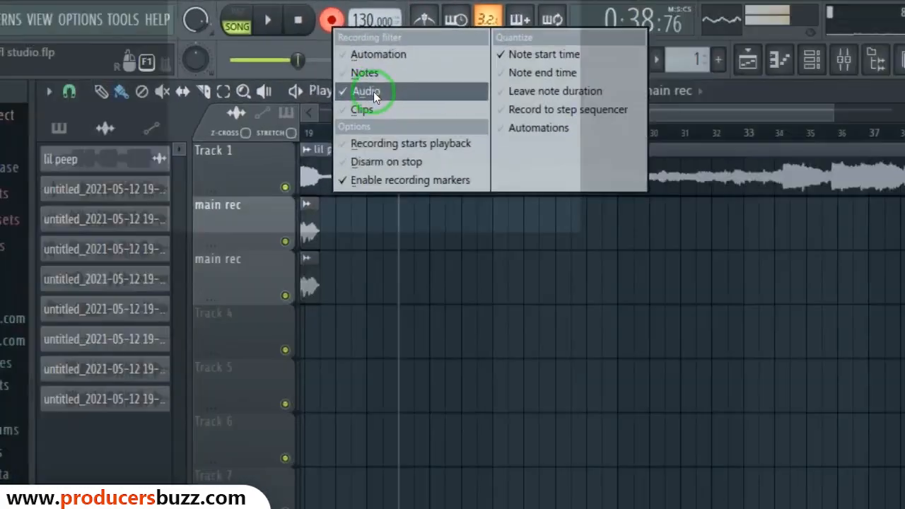
left_click(374, 97)
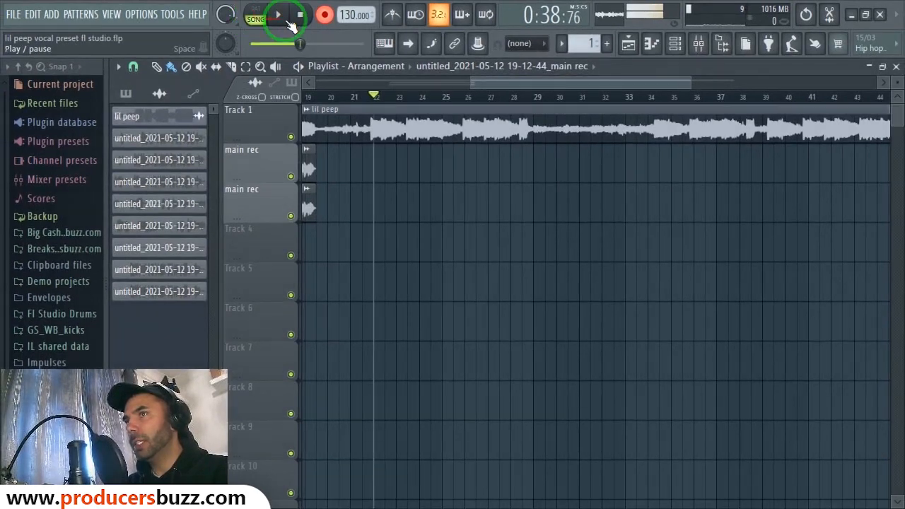
left_click(288, 22)
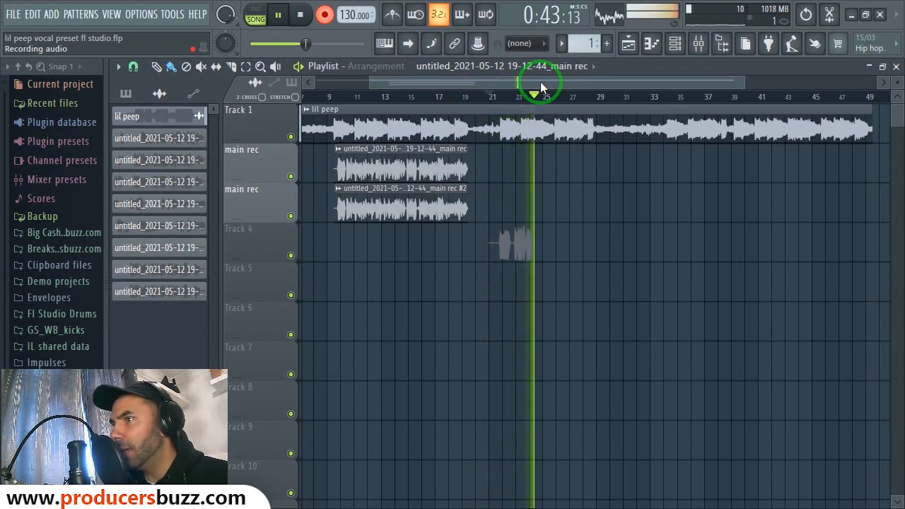
key("space")
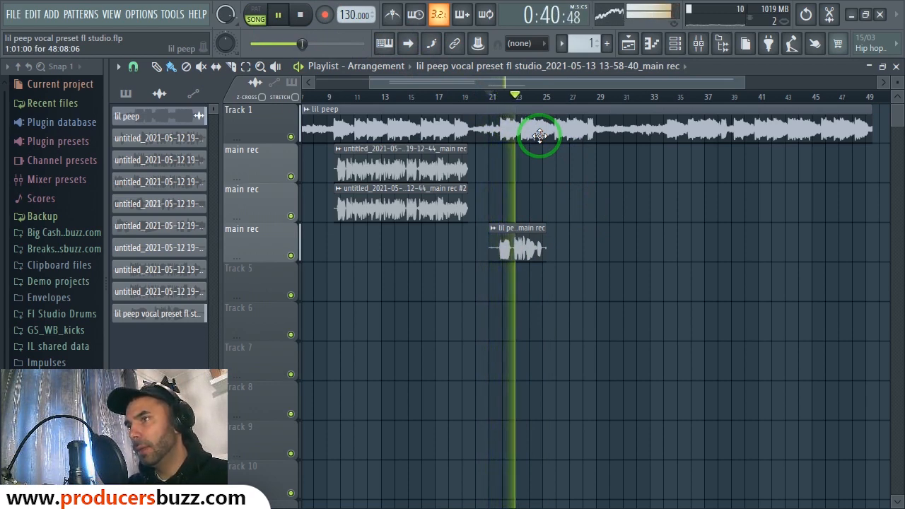
Stop playback of the new vocal take and duplicate its clip onto Track 5, directly beneath the original.
left_click_drag(745, 78, 616, 91)
key("space")
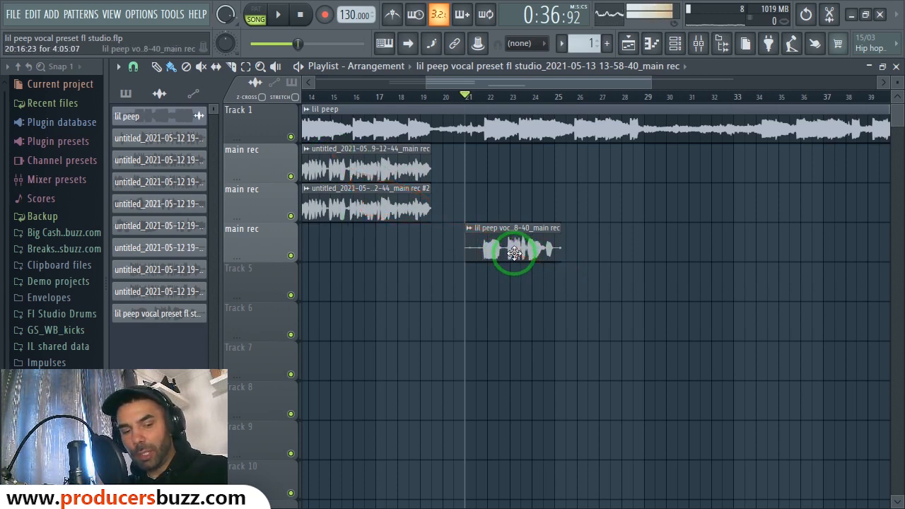
left_click_drag(511, 253, 511, 316)
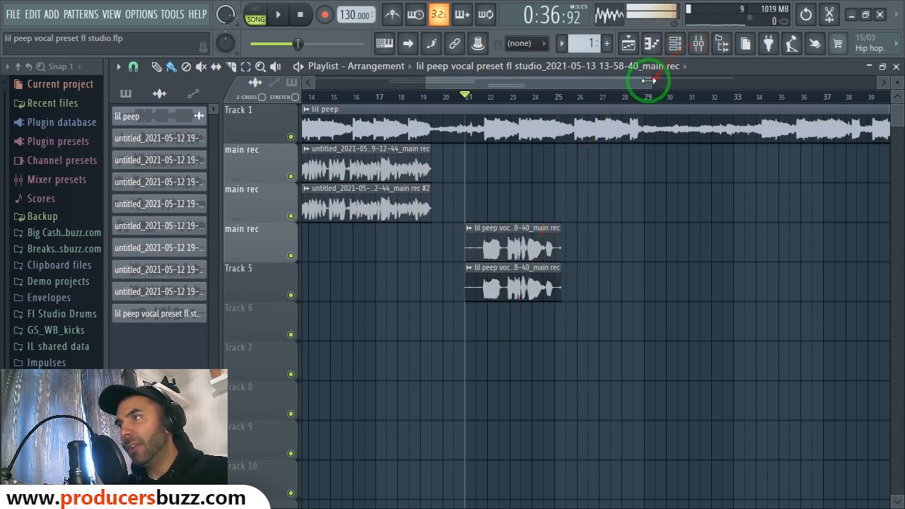
left_click_drag(649, 81, 546, 83)
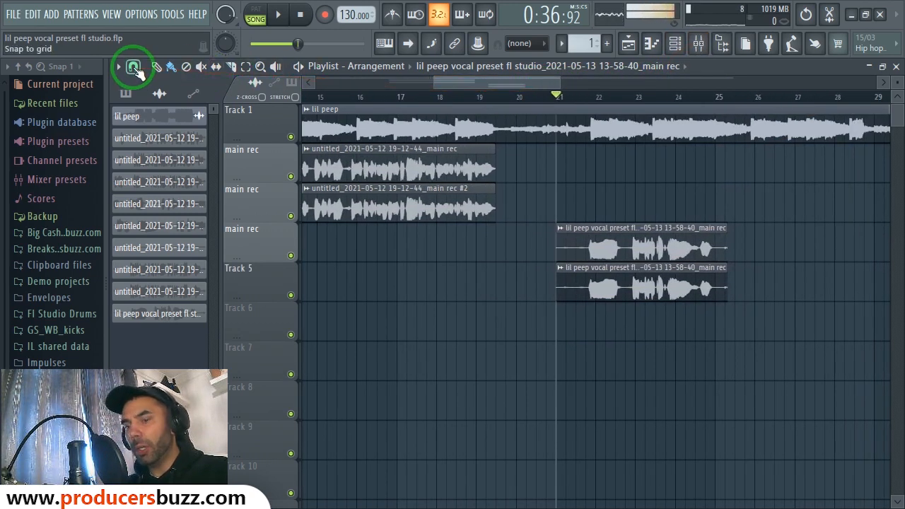
Set the playlist's snap to grid to Cell.
left_click(133, 68)
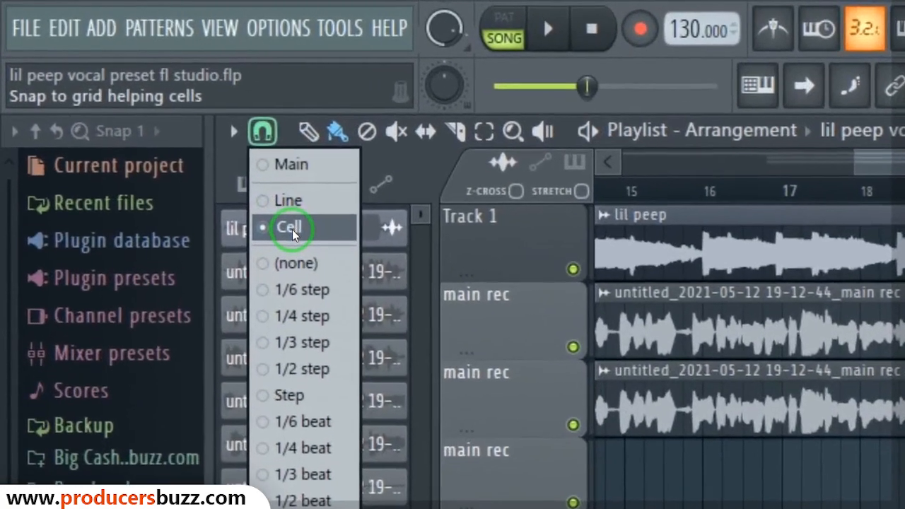
left_click(147, 116)
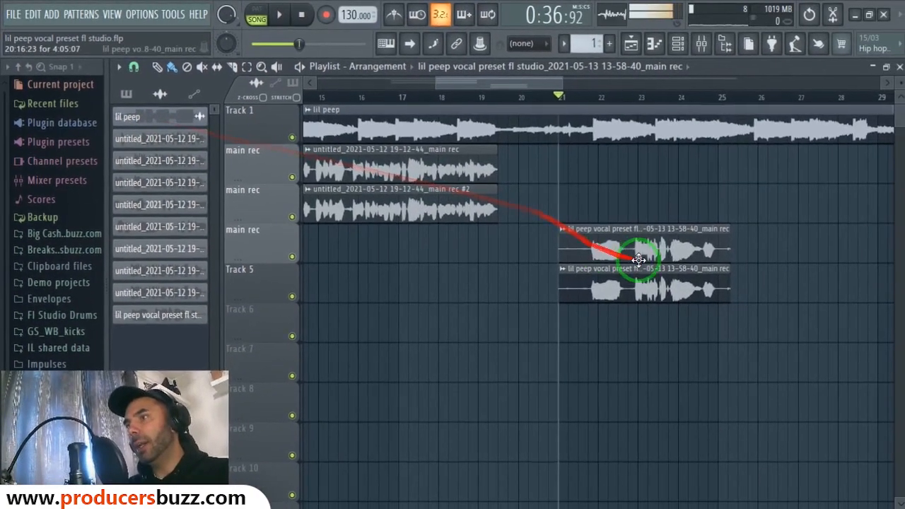
mouse_move(658, 313)
left_mouse_down()
mouse_move(713, 313)
mouse_move(657, 313)
left_mouse_up()
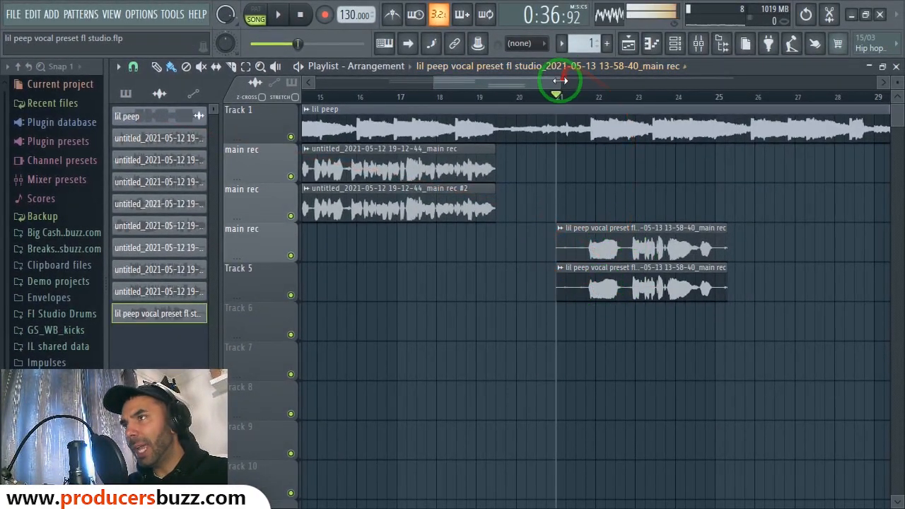
Play back the two stacked vocal clips from bar 21 and make the Track 5 copy unique.
left_click_drag(560, 81, 535, 101)
key("space")
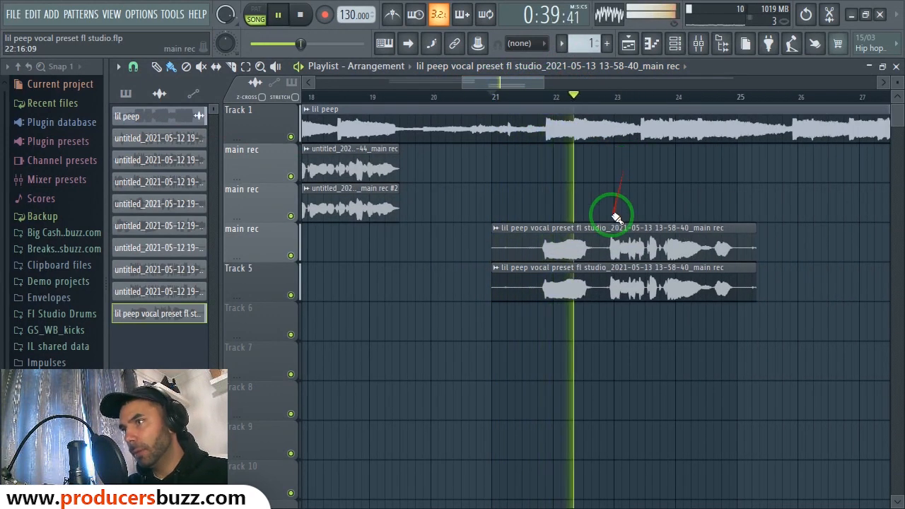
key("space")
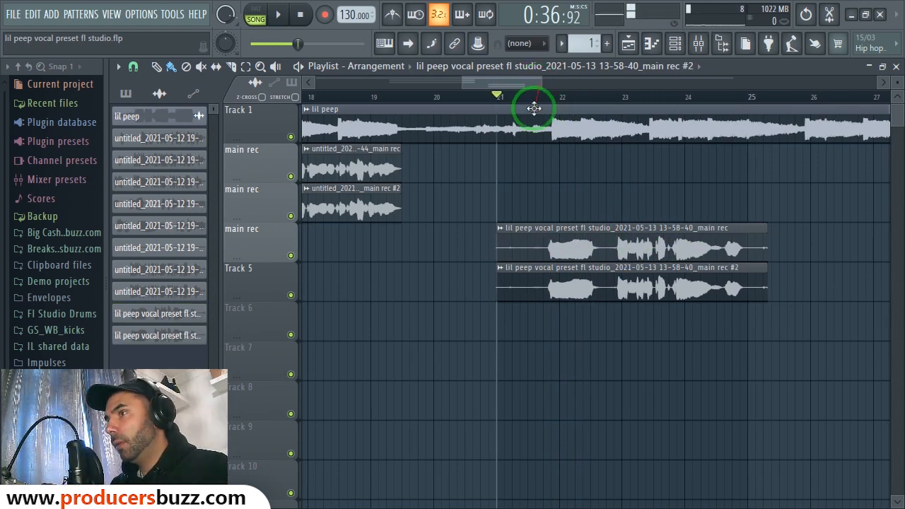
Open the channel settings of the upper vocal clip and route it to the main rec mixer track, 10.
left_click(521, 226)
left_click_drag(461, 125, 505, 123)
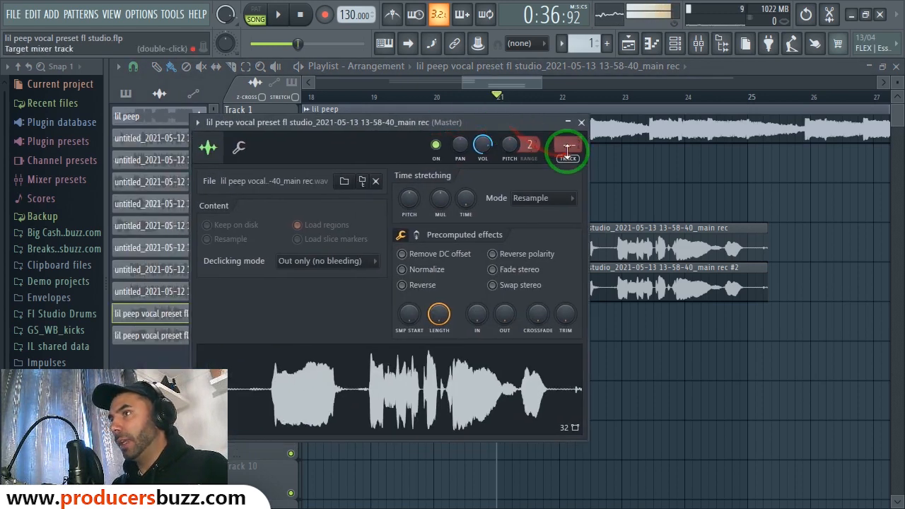
left_click_drag(569, 146, 569, 129)
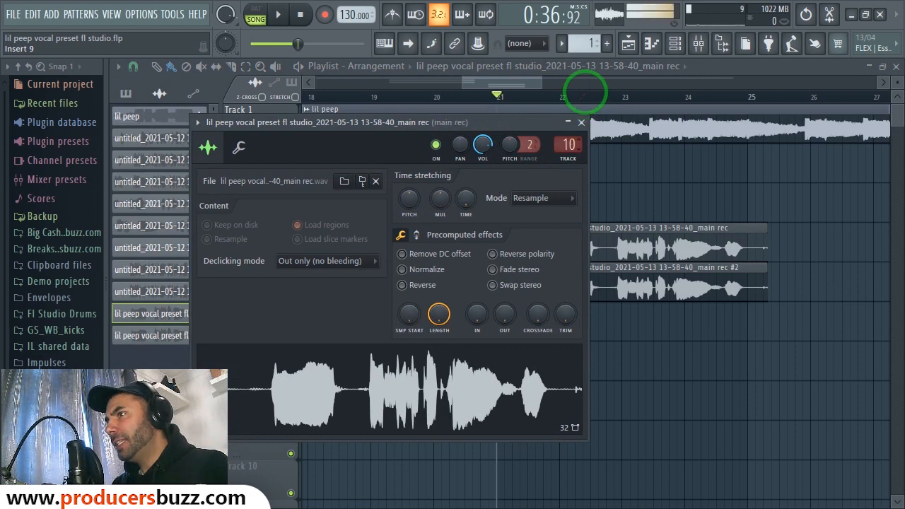
Look up the main vocals insert in the mixer and route the Track 5 vocal clip to mixer track 12.
key("F9")
left_click(326, 141)
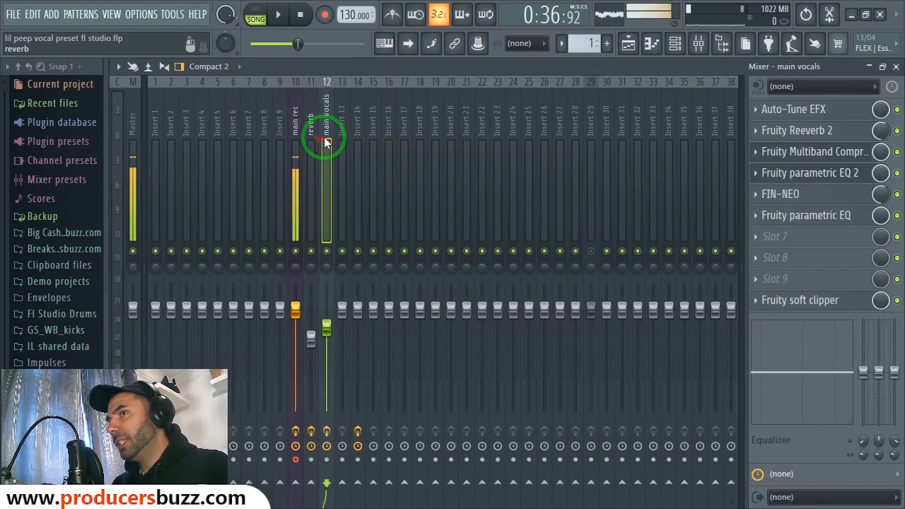
left_click(315, 138)
left_click(327, 139)
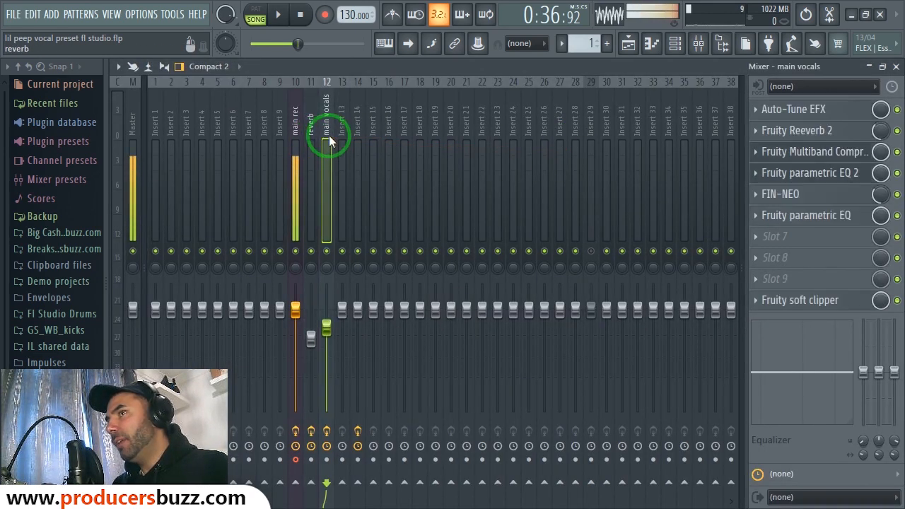
left_click(896, 66)
double_click(605, 276)
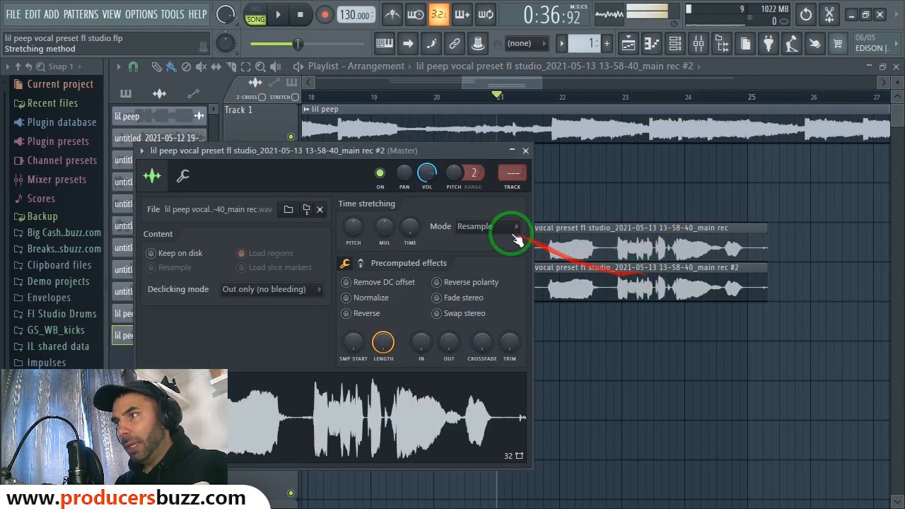
left_click_drag(512, 158, 521, 138)
left_click(525, 150)
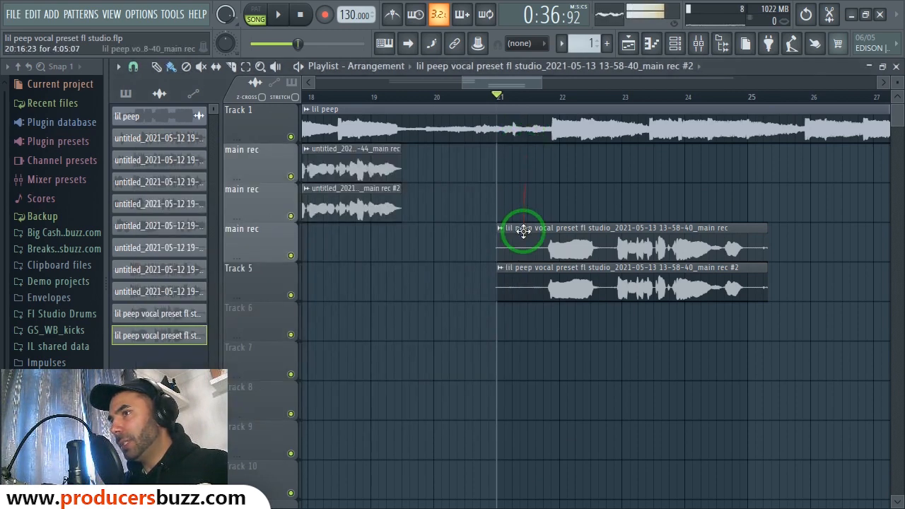
Check the mixer track assignments of both stacked vocal clips in their channel settings.
double_click(521, 232)
left_click(582, 124)
double_click(536, 268)
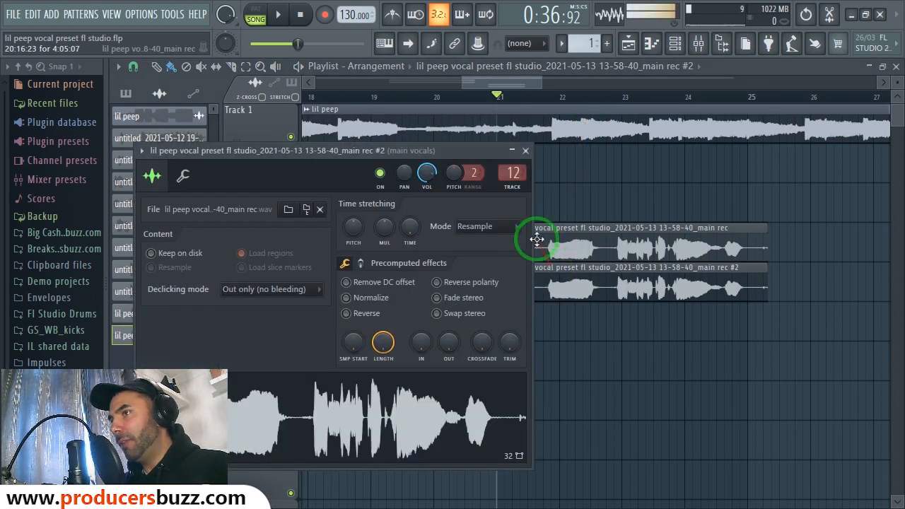
left_click(525, 150)
Make the Track 5 vocal clip unique again as a separate audio clip.
left_click(497, 276)
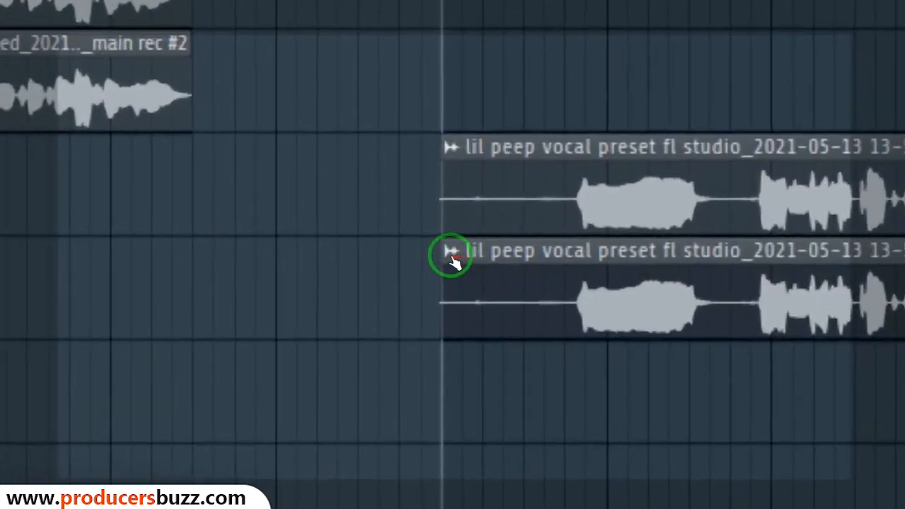
right_click(500, 270)
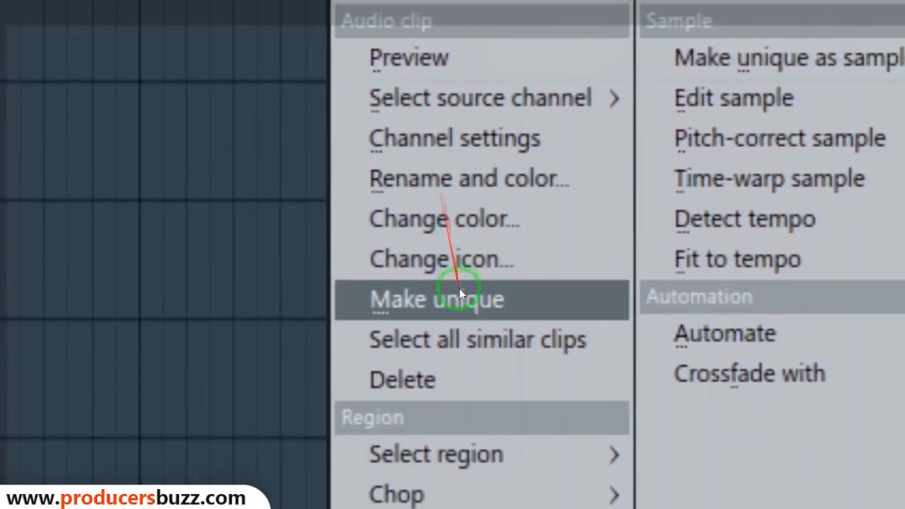
left_click(459, 290)
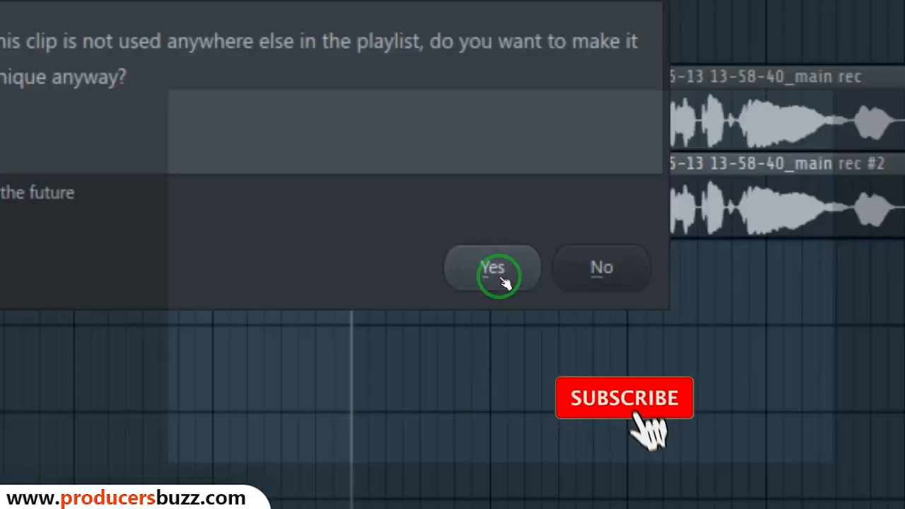
left_click(498, 276)
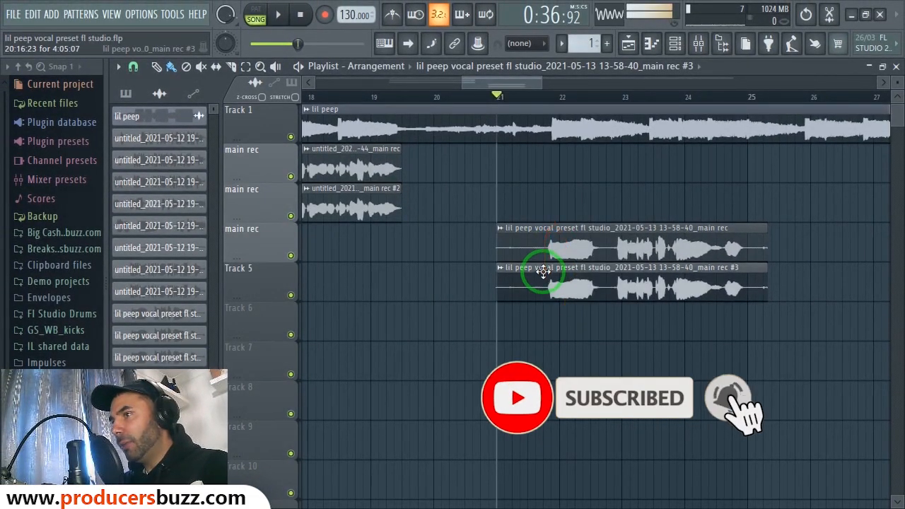
Check both clips' channel settings and route the Track 5 vocal clip to the reverb mixer track, 11.
double_click(543, 272)
left_click(544, 170)
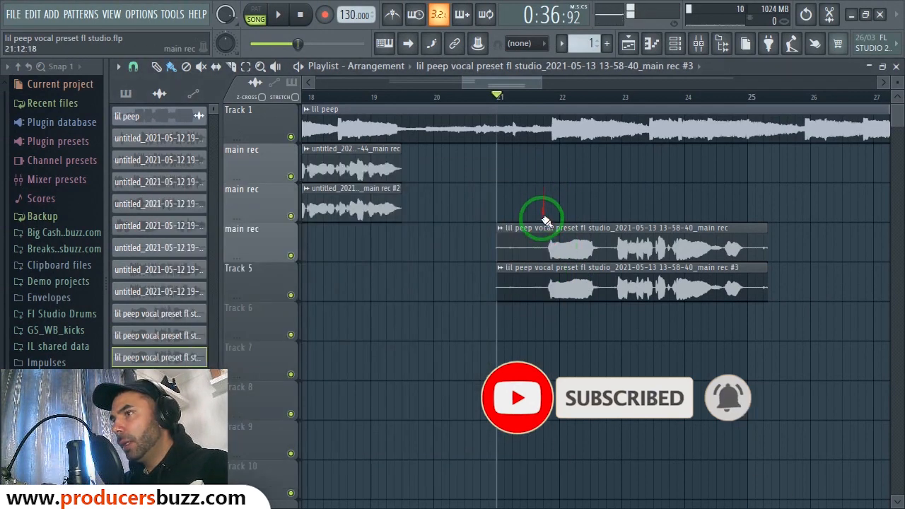
double_click(539, 230)
left_click(582, 126)
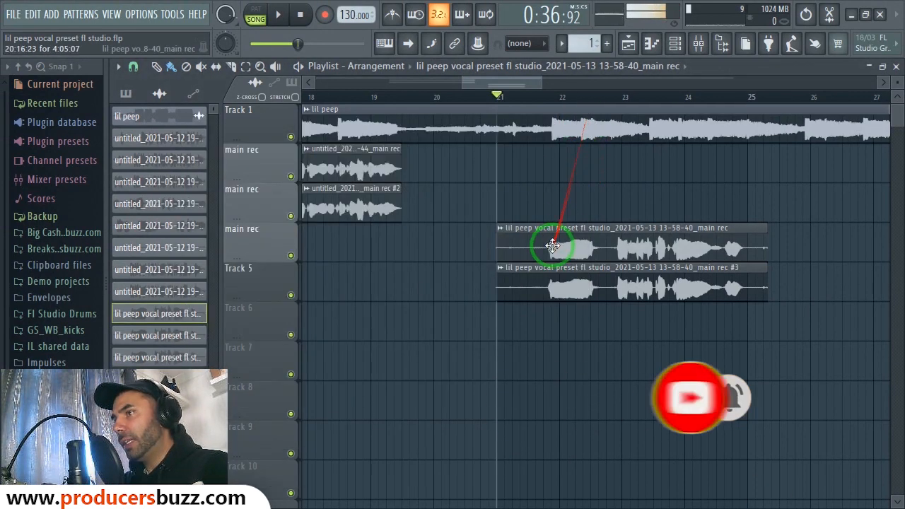
double_click(534, 280)
left_click_drag(534, 190, 531, 216)
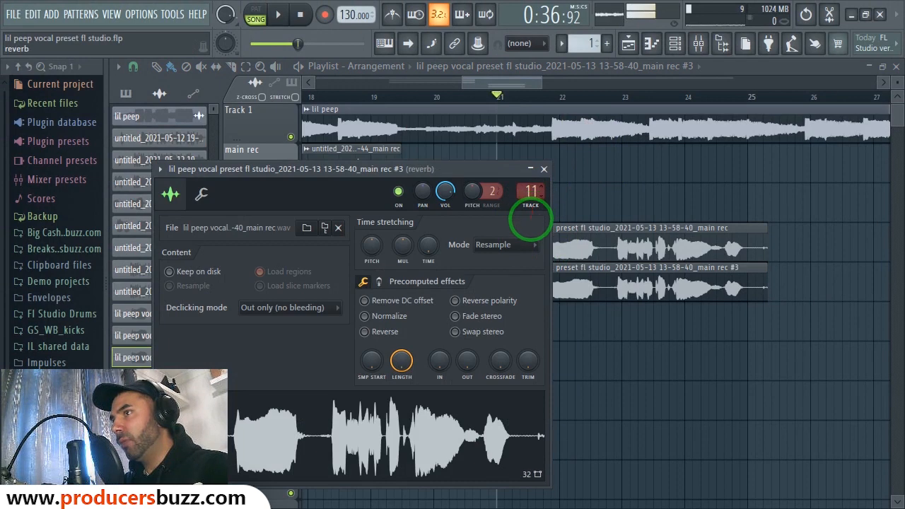
left_click(544, 170)
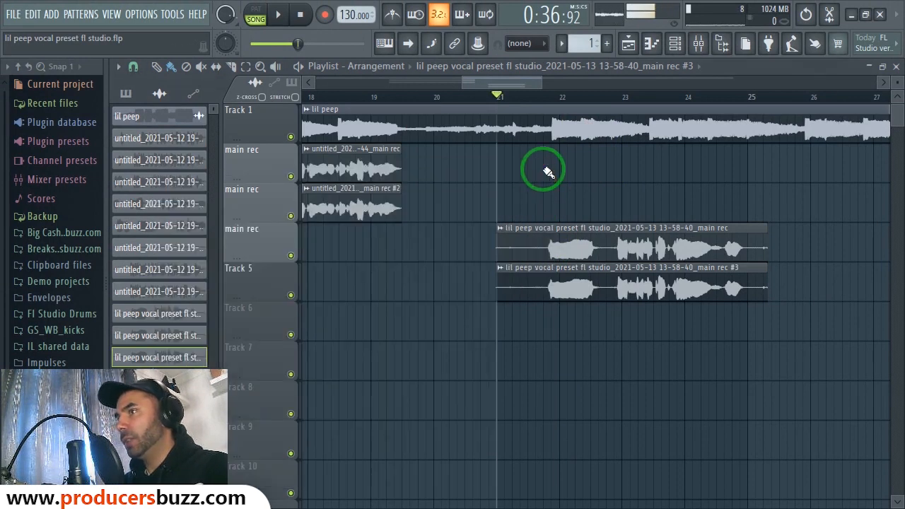
Review the mixer routing of both vocal clips and play them back together with the beat from bar 21.
double_click(565, 237)
left_click(580, 127)
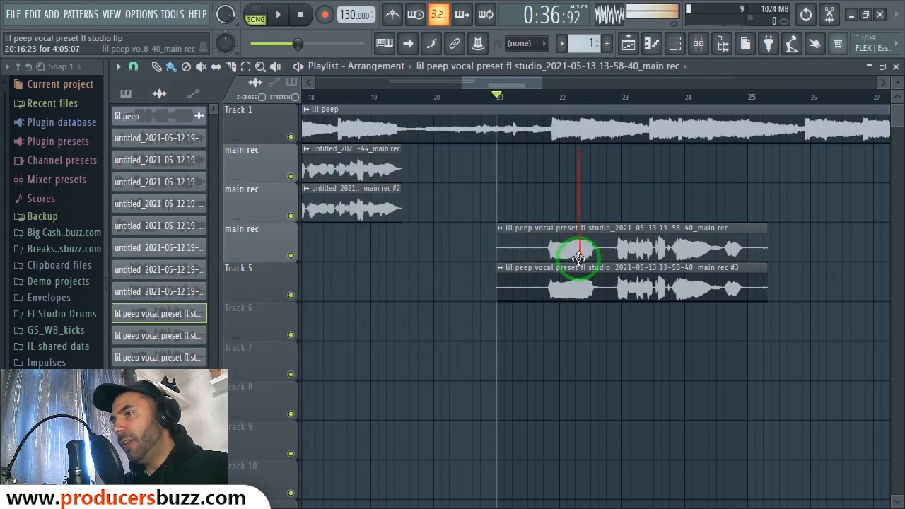
double_click(571, 264)
left_click(551, 131)
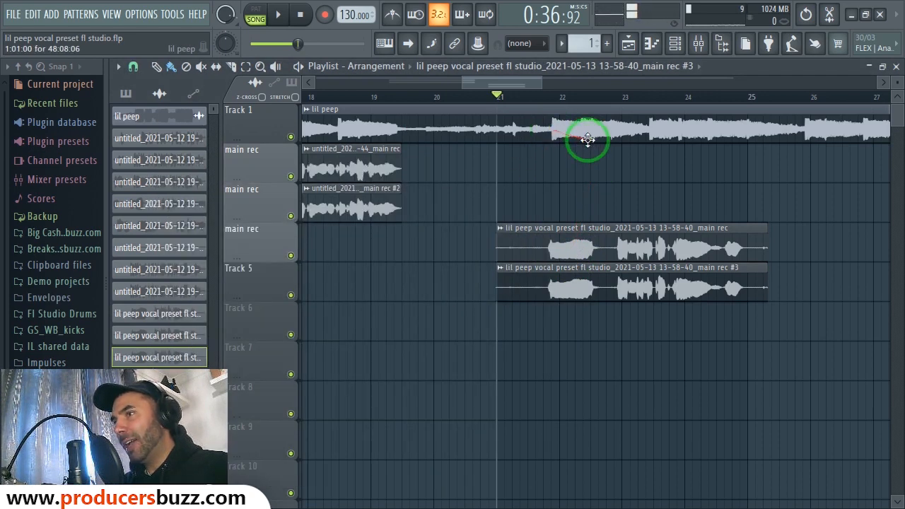
key("space")
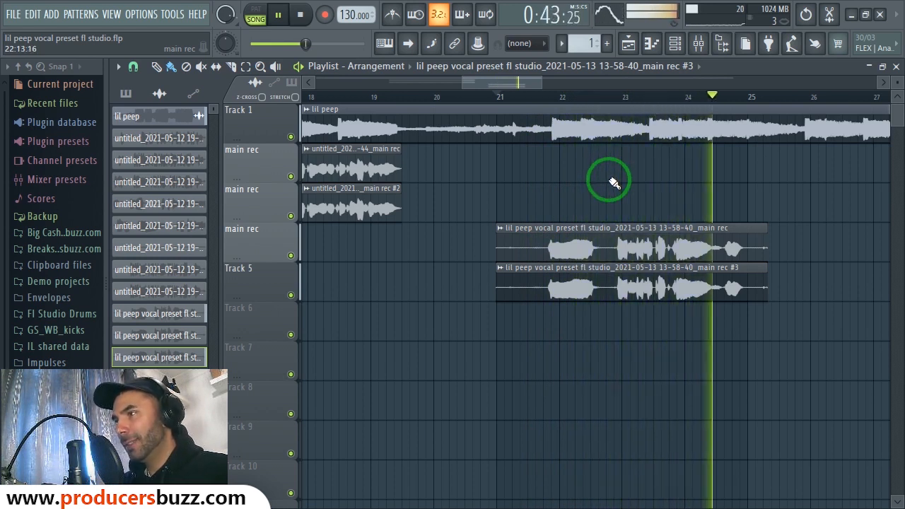
Stop playback and inspect the reverb and main vocals preset tracks in the mixer.
key("space")
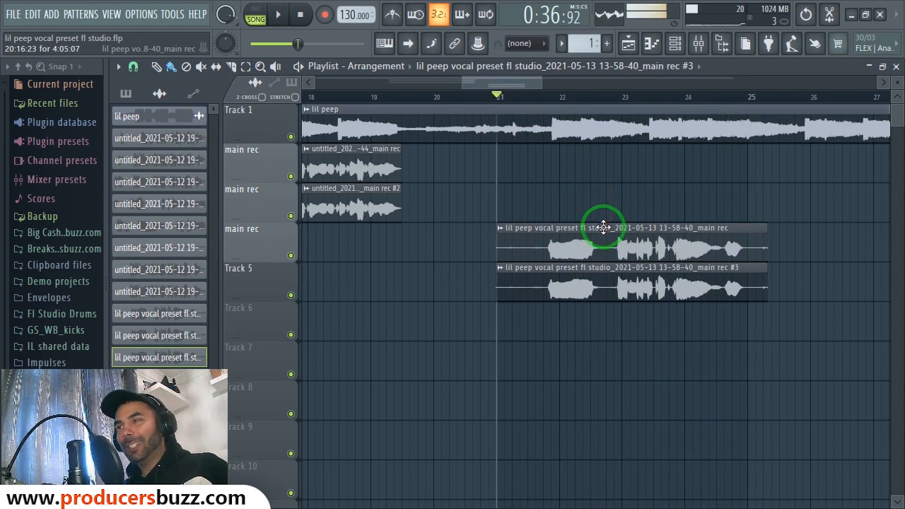
left_click(697, 43)
left_click(331, 149)
left_click(312, 155)
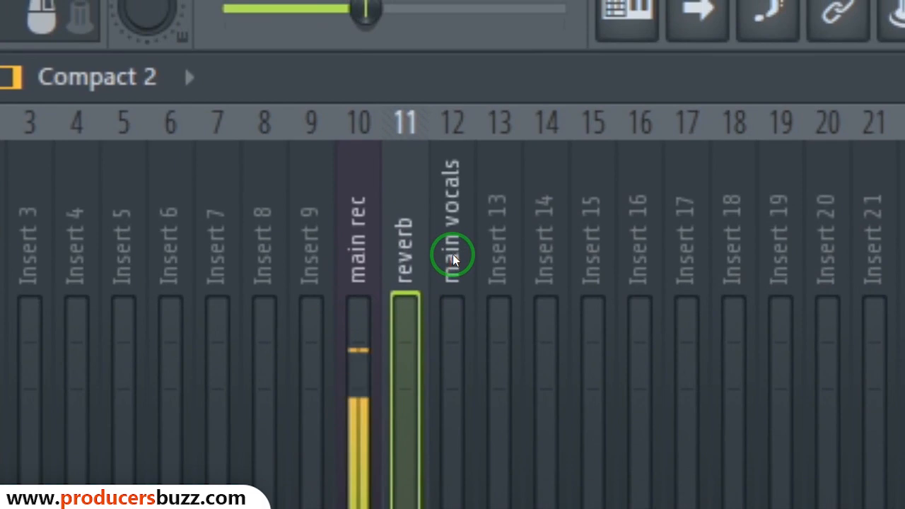
left_click(460, 249)
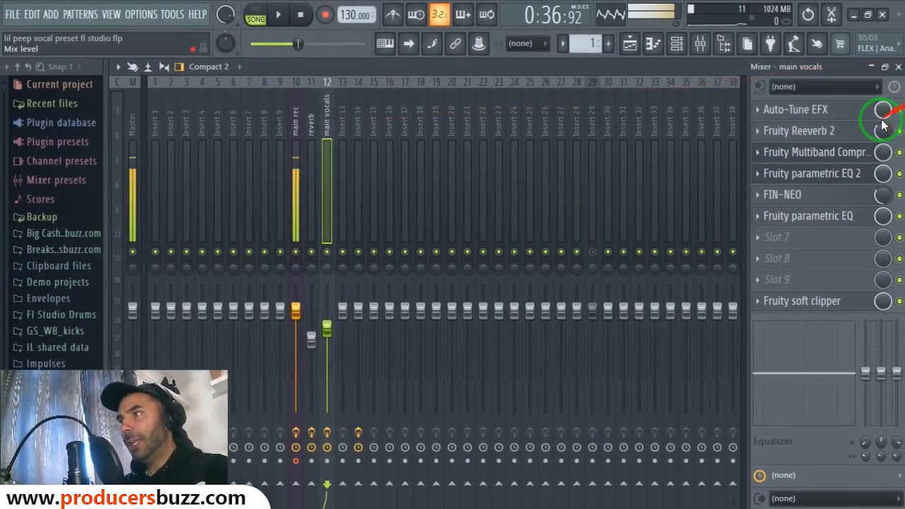
Recheck which mixer track each of the two stacked vocal clips is routed to in its channel settings.
left_click(898, 66)
double_click(616, 247)
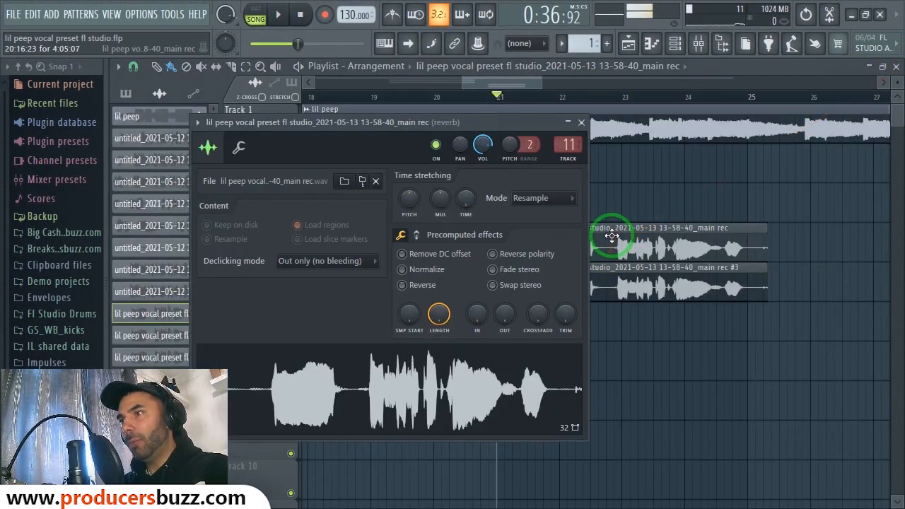
left_click(582, 123)
double_click(609, 286)
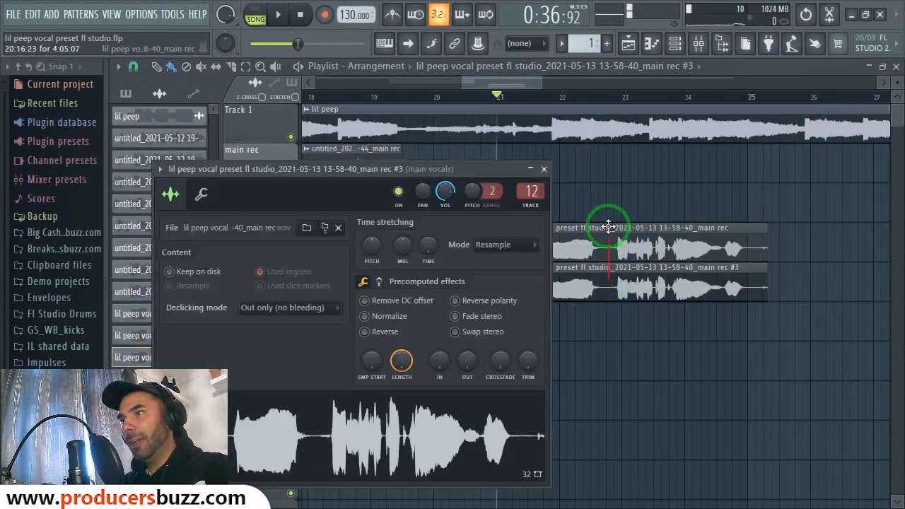
left_click(544, 172)
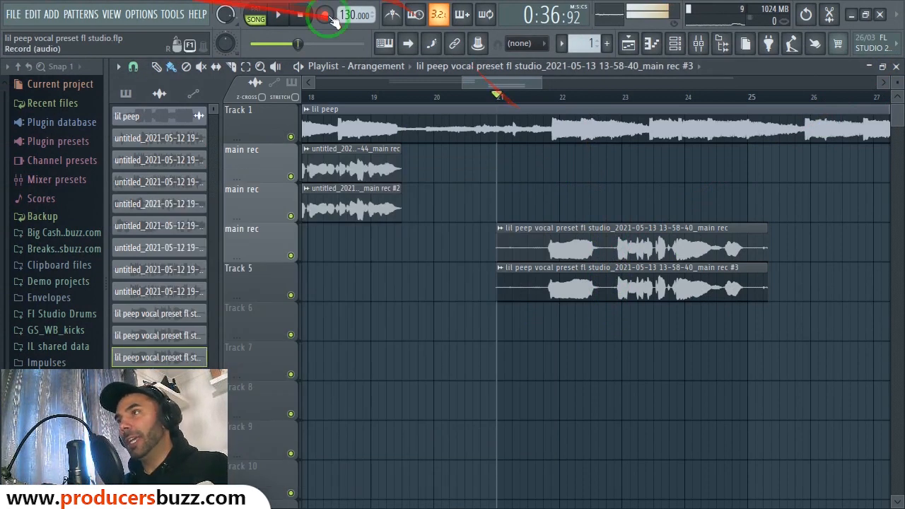
Open the Soundgoodizer on the main rec mixer track and select its C mode.
left_click(699, 44)
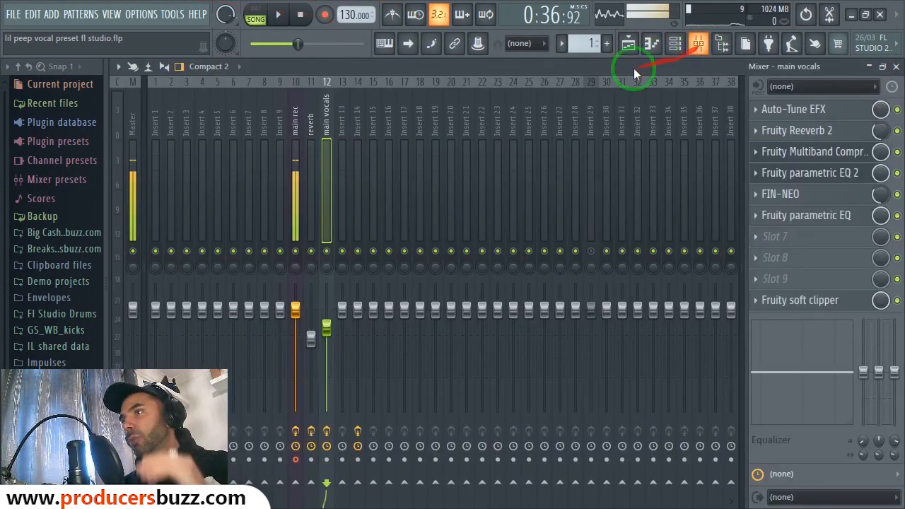
left_click(296, 130)
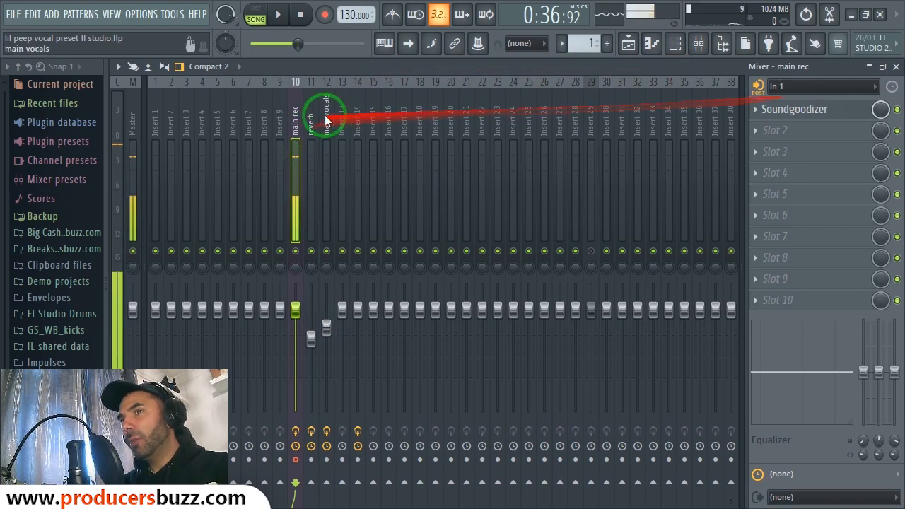
left_click(785, 111)
left_click_drag(322, 240, 547, 133)
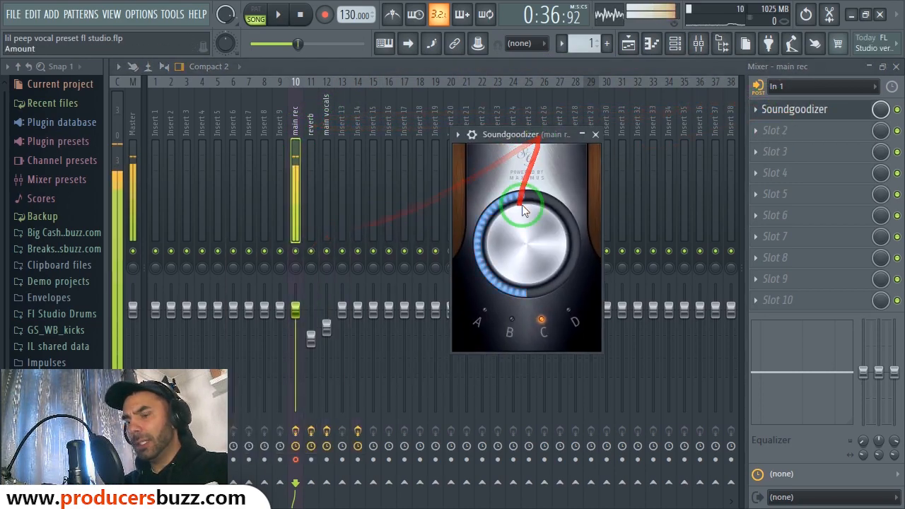
left_click(542, 320)
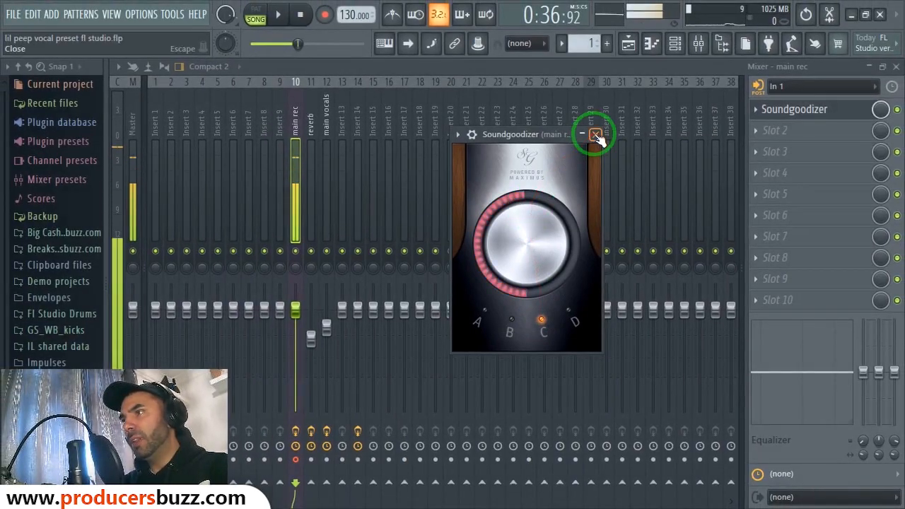
left_click(596, 123)
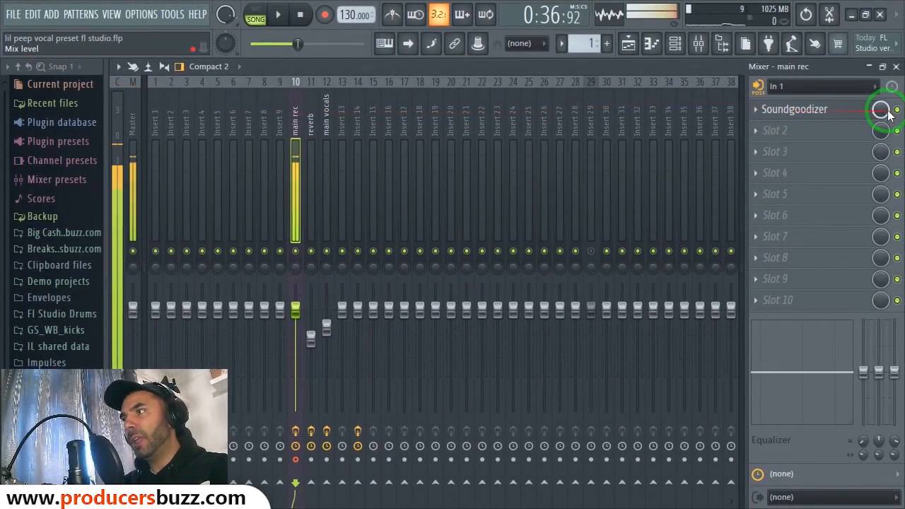
Open the Panagement 2 plugin on the reverb mixer track.
left_click(312, 130)
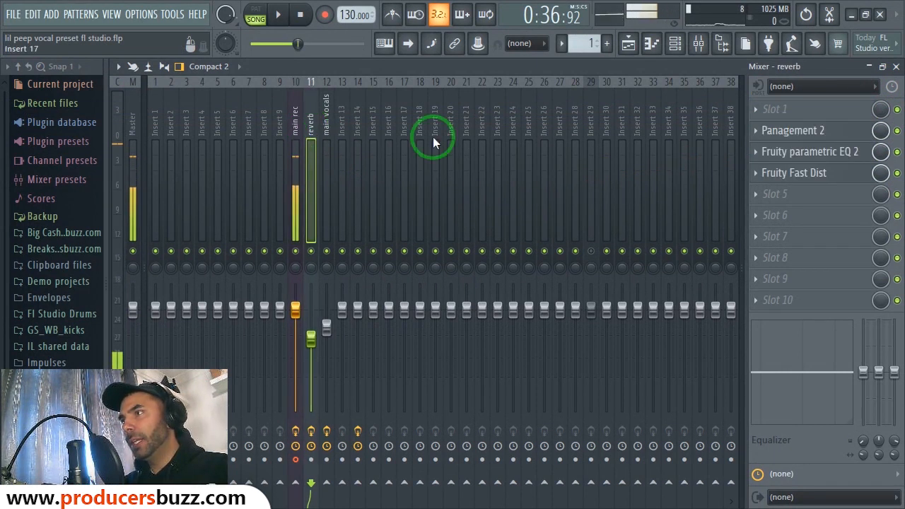
left_click(791, 131)
left_click_drag(569, 82, 566, 55)
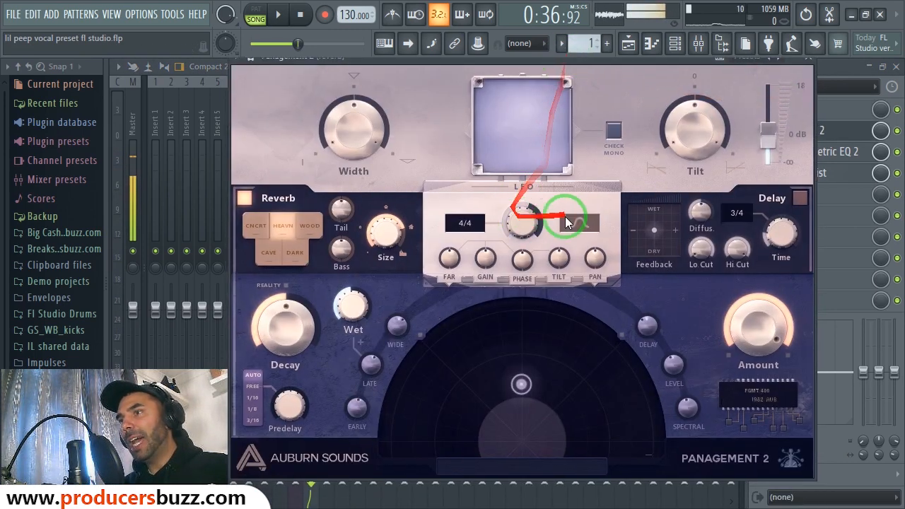
Switch to the browser, search Producers Buzz for "pana" and read through the Panagement 2 reverb plugin article.
key("alt+Tab")
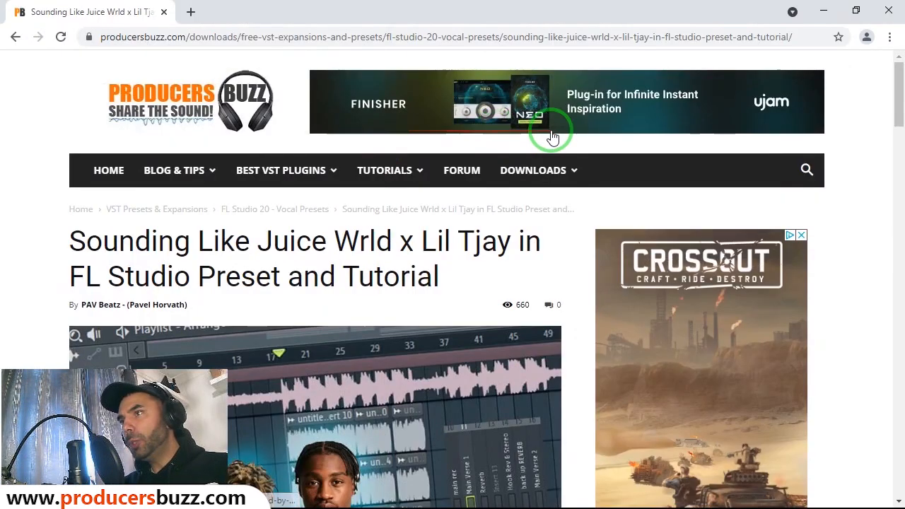
left_click(807, 171)
left_click(638, 210)
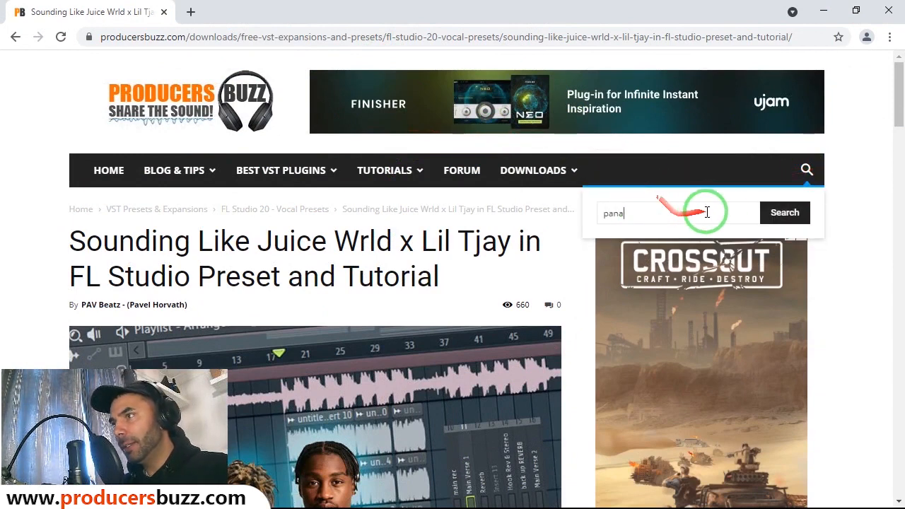
left_click(782, 220)
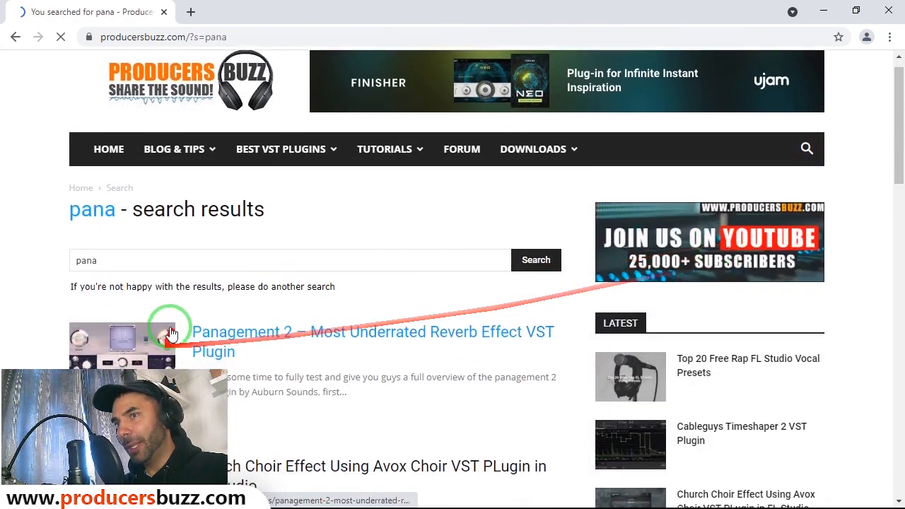
scroll(171, 323, "down", 2)
left_click(299, 210)
scroll(616, 255, "down", 12)
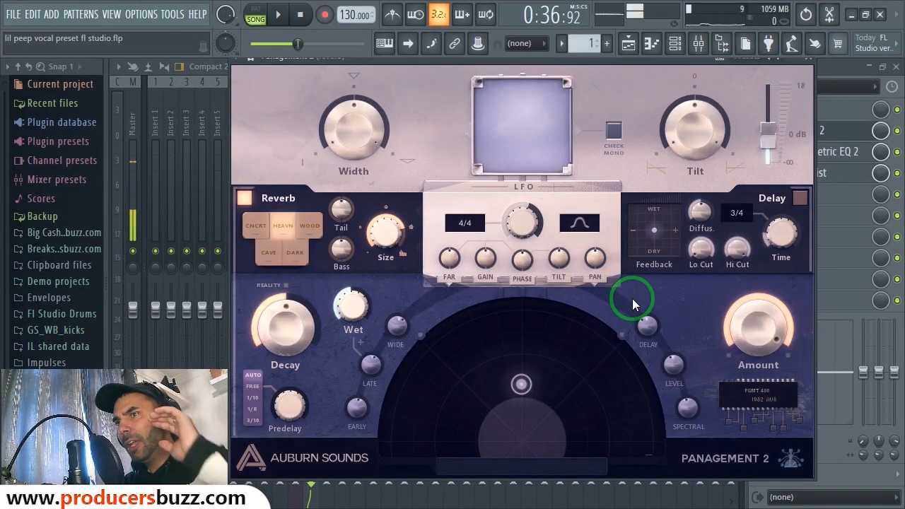
Mute the main vocals mixer track and the beat on playlist Track 1, and play the reverb vocal on its own.
left_click(809, 58)
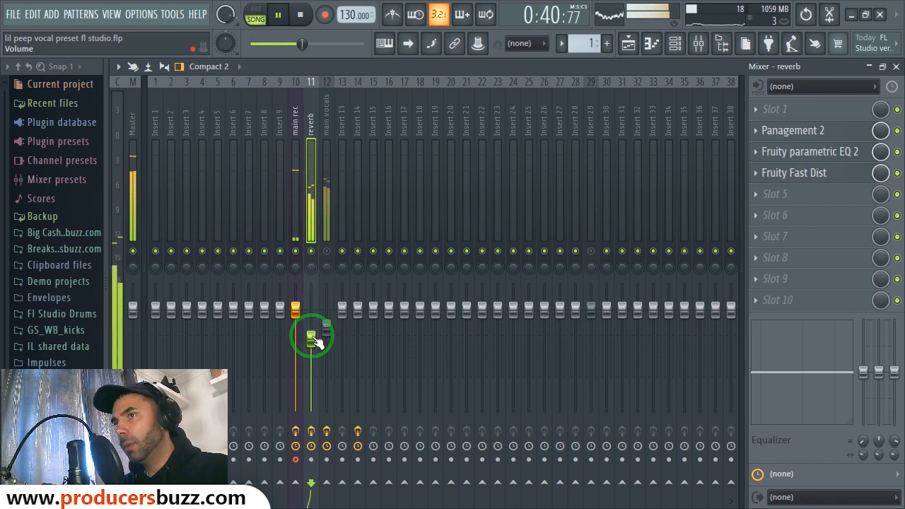
left_click(896, 65)
key("space")
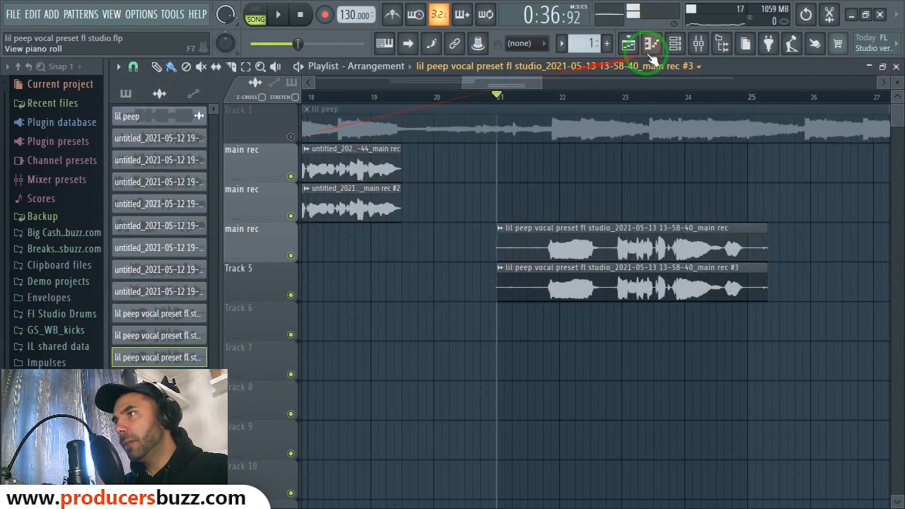
left_click(698, 43)
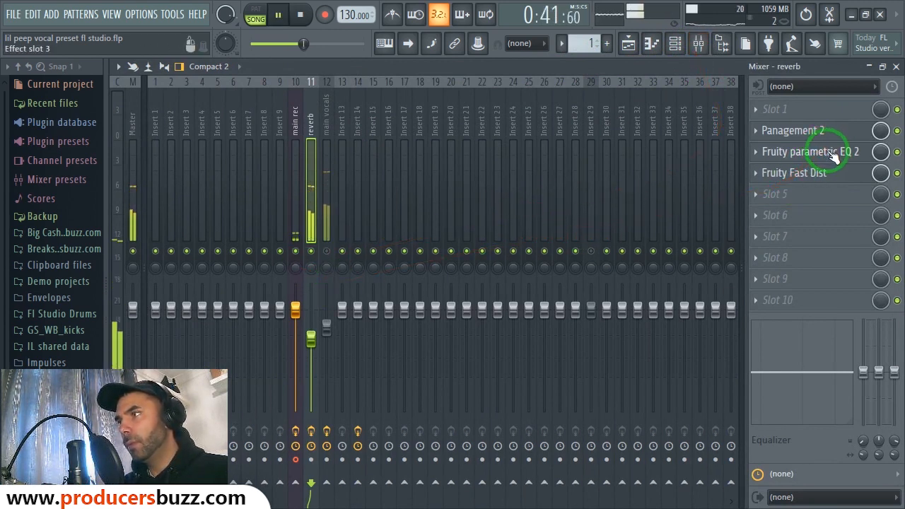
Stop playback and review the Panagement 2 settings on the reverb track, including the Far and Pan position control.
left_click(806, 130)
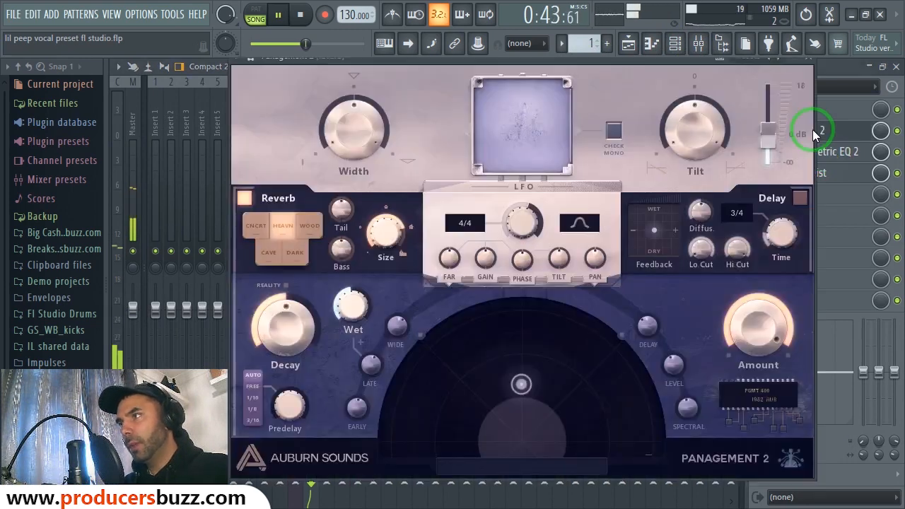
key("space")
left_click_drag(536, 91, 343, 206)
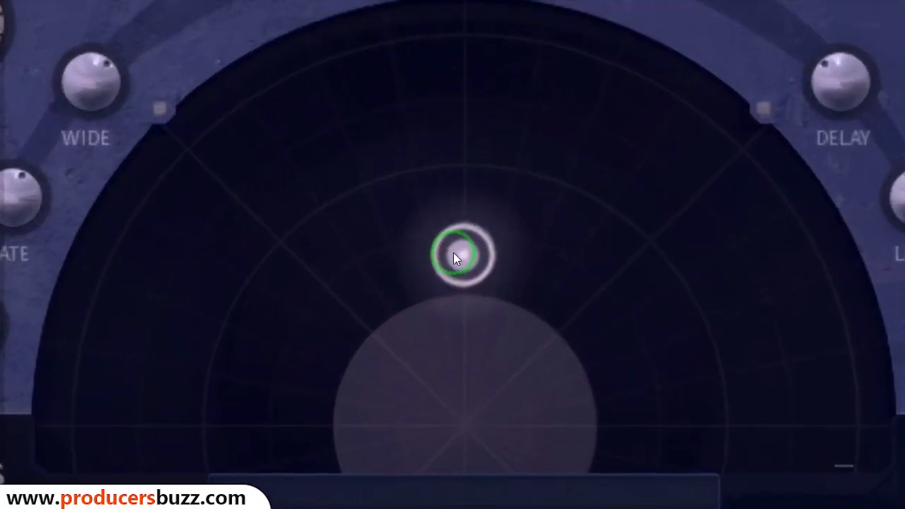
left_click_drag(520, 385, 521, 387)
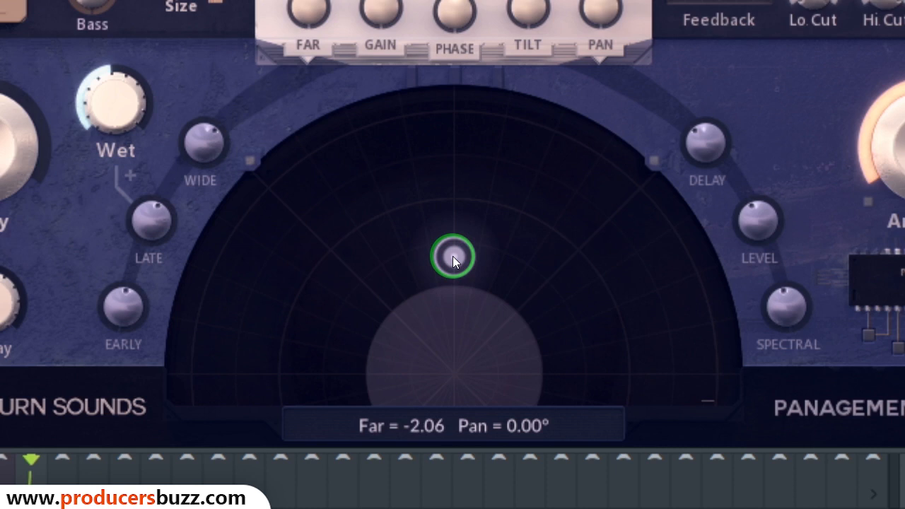
left_click_drag(453, 256, 450, 259)
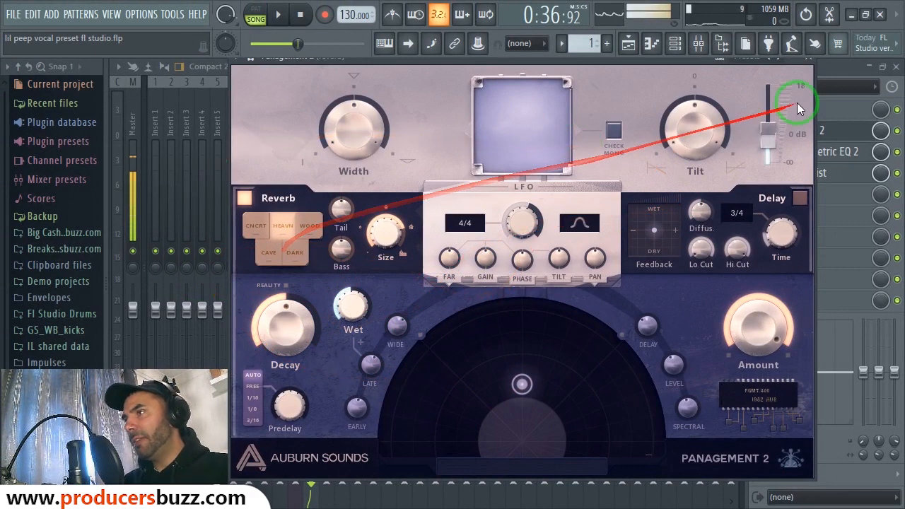
left_click(808, 58)
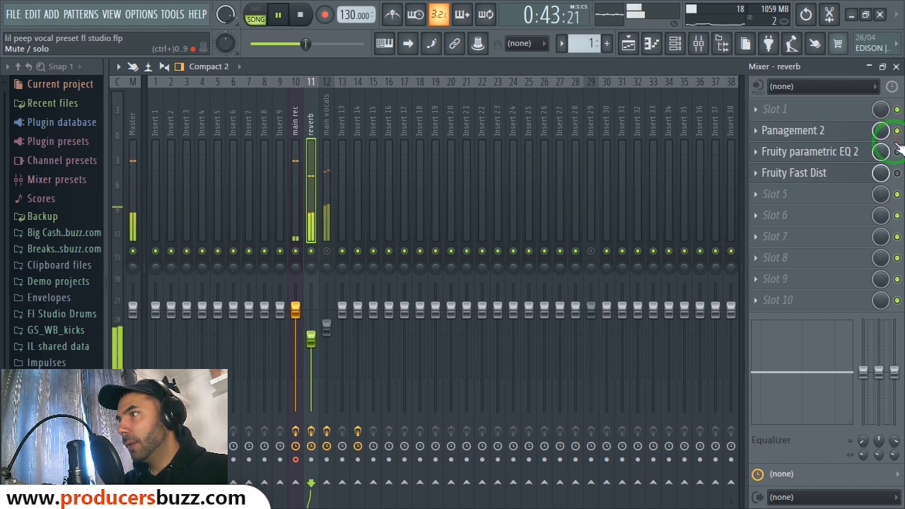
Audition the reverb vocal with Fruity parametric EQ 2 and Fruity Fast Dist bypassed, and re-enable the EQ.
key("space")
left_click(842, 153)
left_click_drag(438, 170, 491, 141)
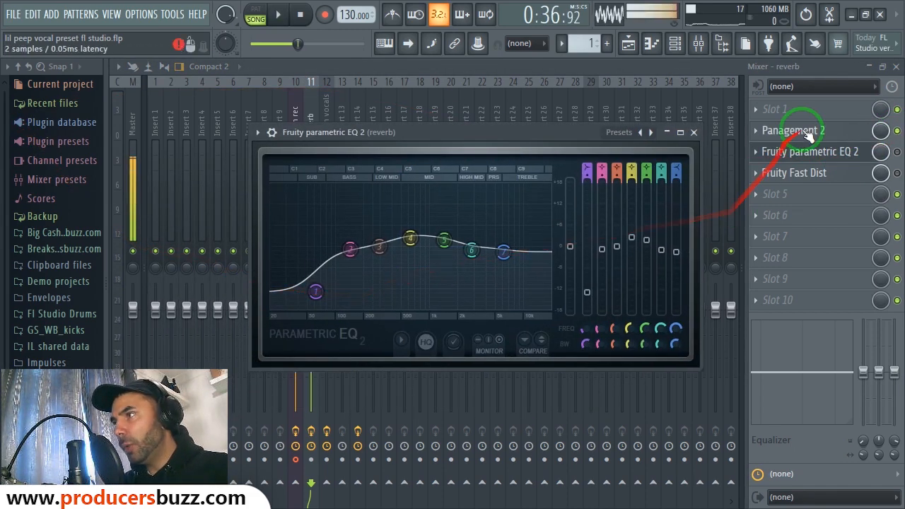
left_click(841, 160)
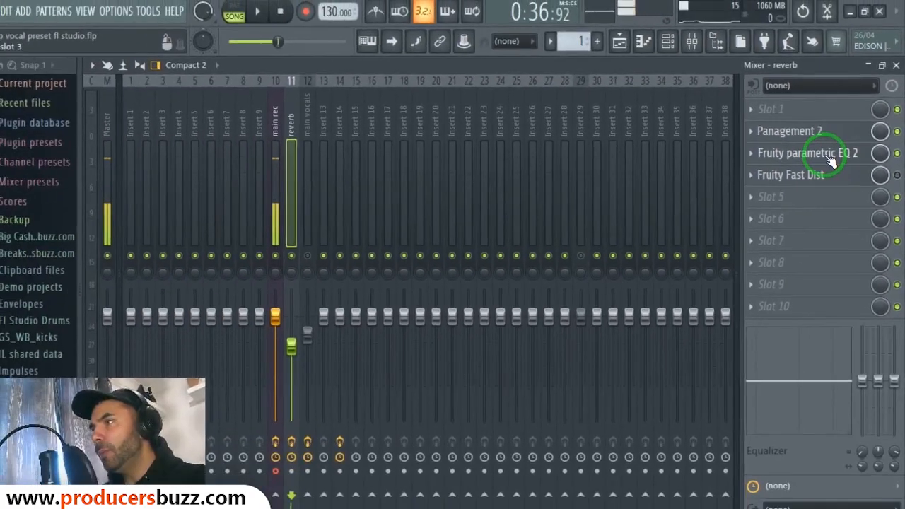
Examine the individual bands of the Fruity parametric EQ 2 curve on the reverb track.
left_click(841, 160)
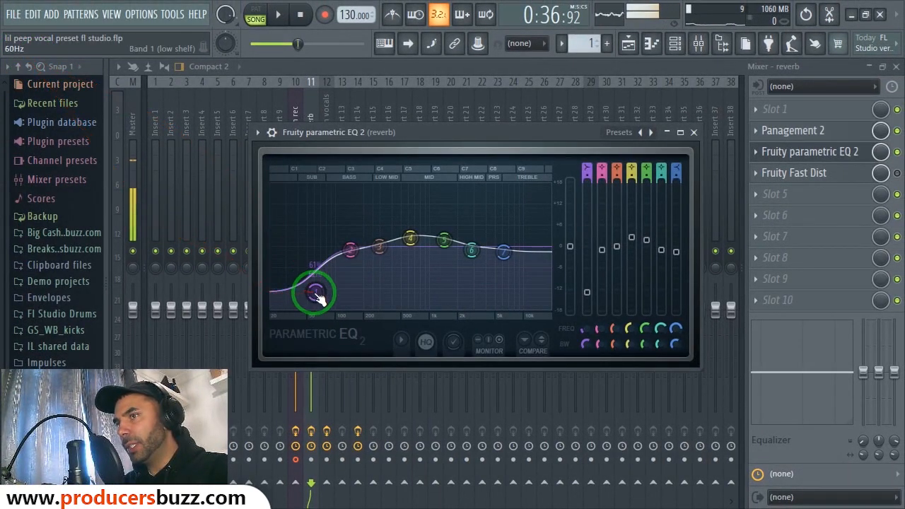
left_click(315, 292)
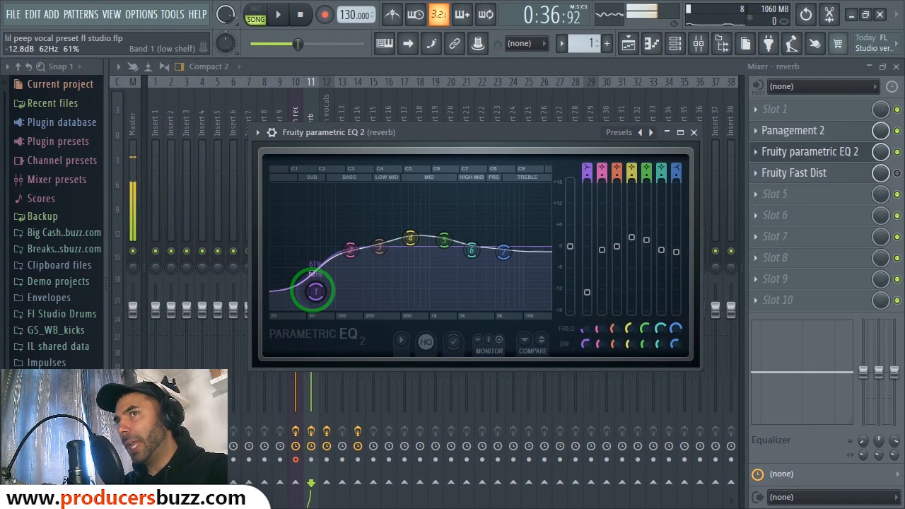
left_click(352, 250)
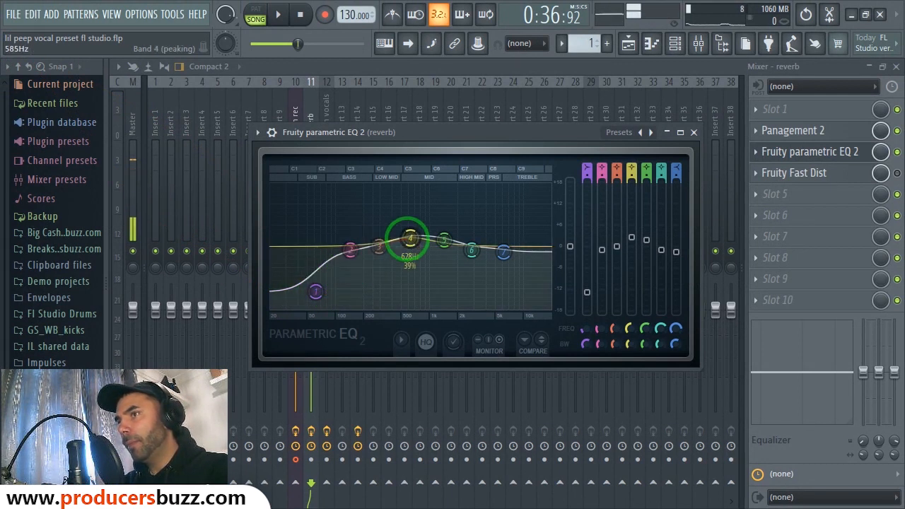
left_click(410, 239)
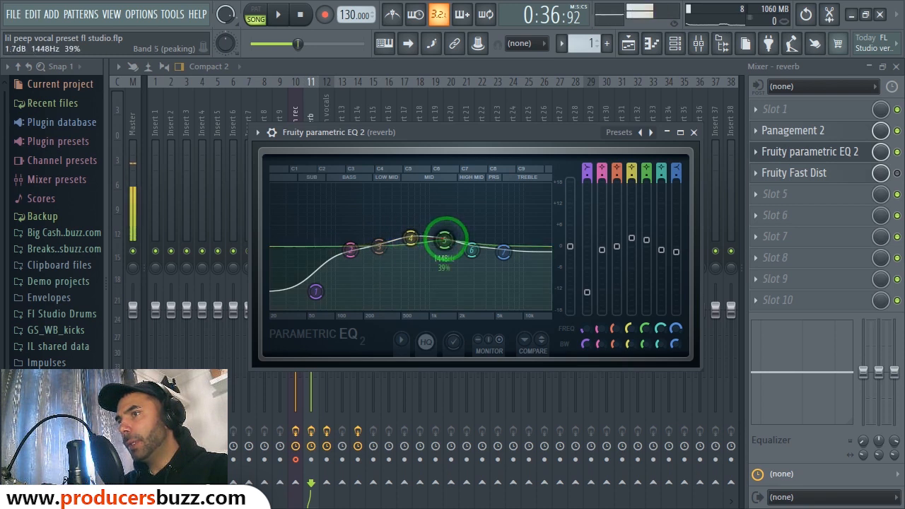
left_click(471, 250)
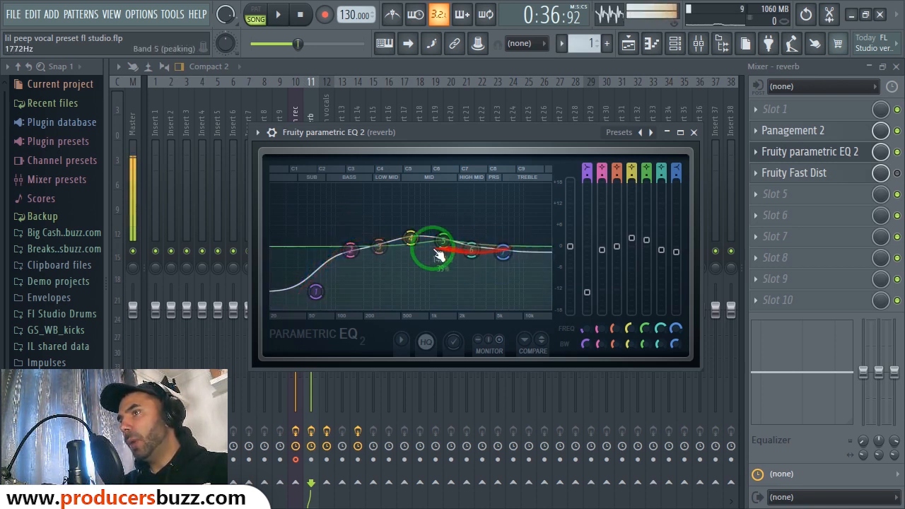
left_click(694, 133)
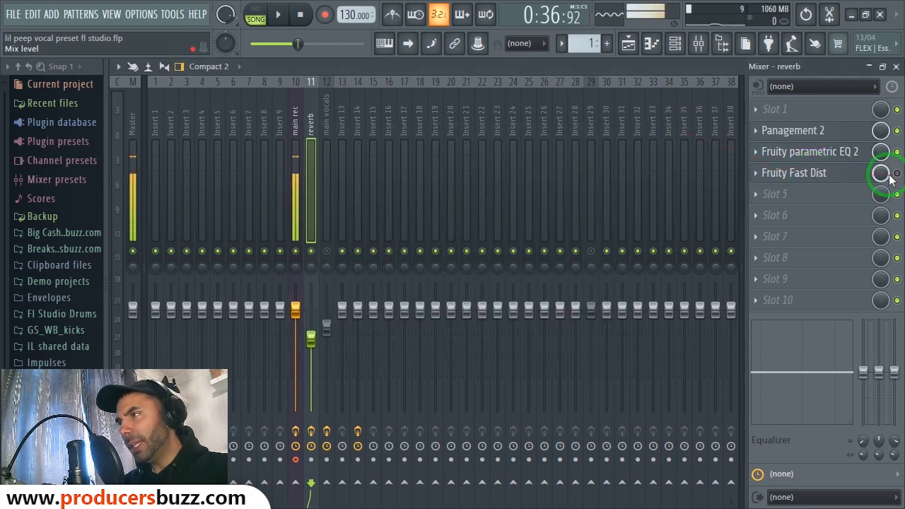
Review the Fruity Fast Dist settings on the reverb track, including a trial reduction of the post gain.
left_click(819, 181)
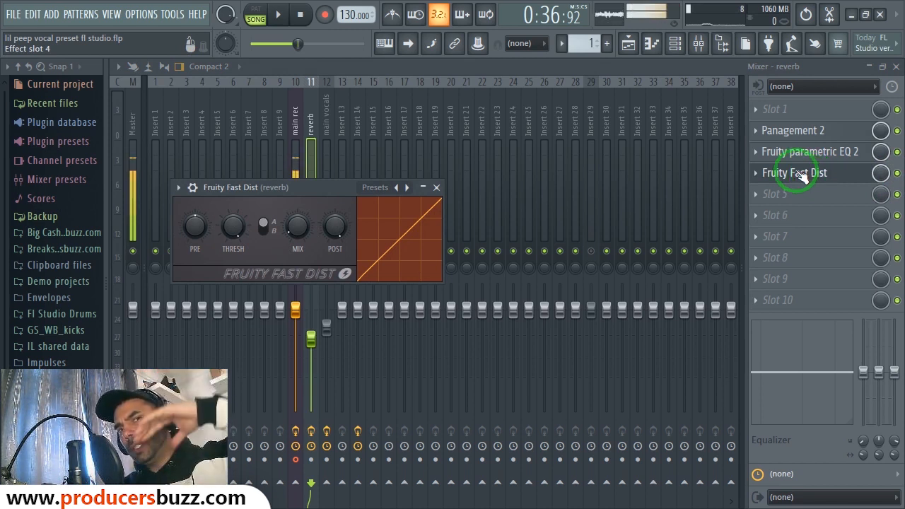
left_click_drag(312, 186, 425, 166)
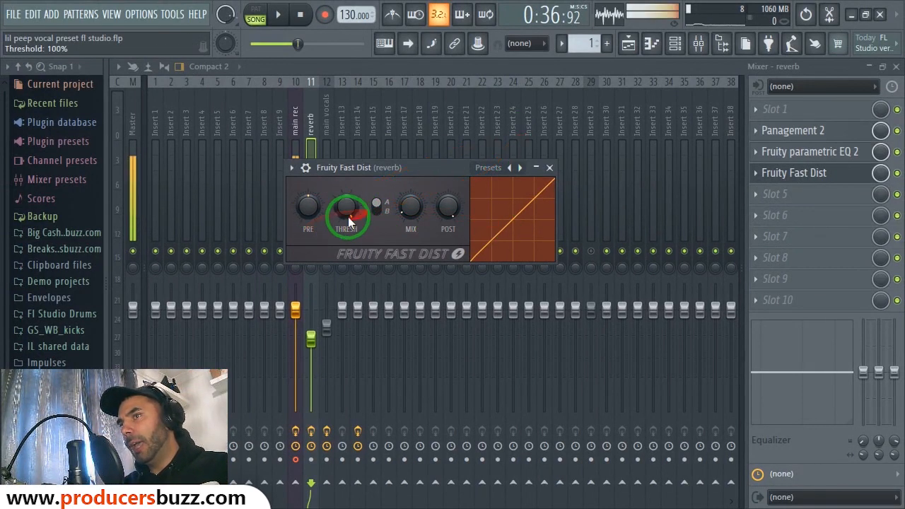
left_click_drag(448, 206, 449, 218)
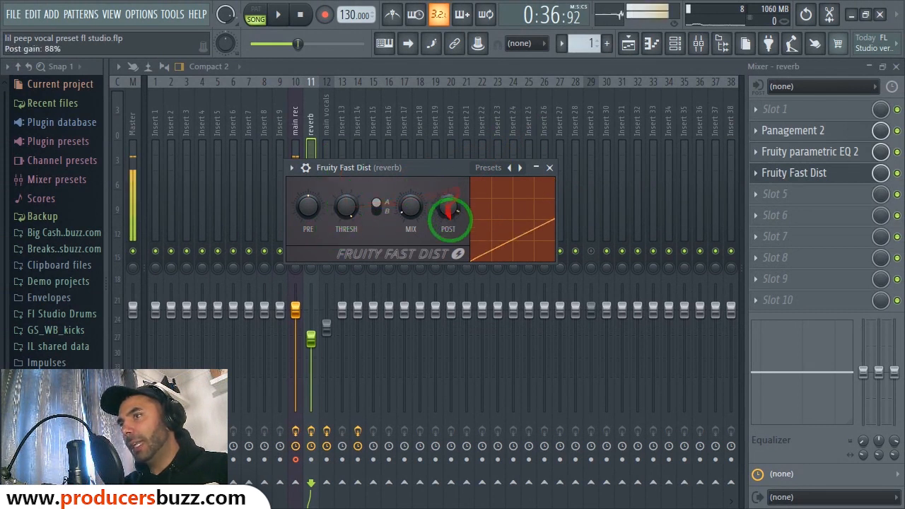
left_click(550, 167)
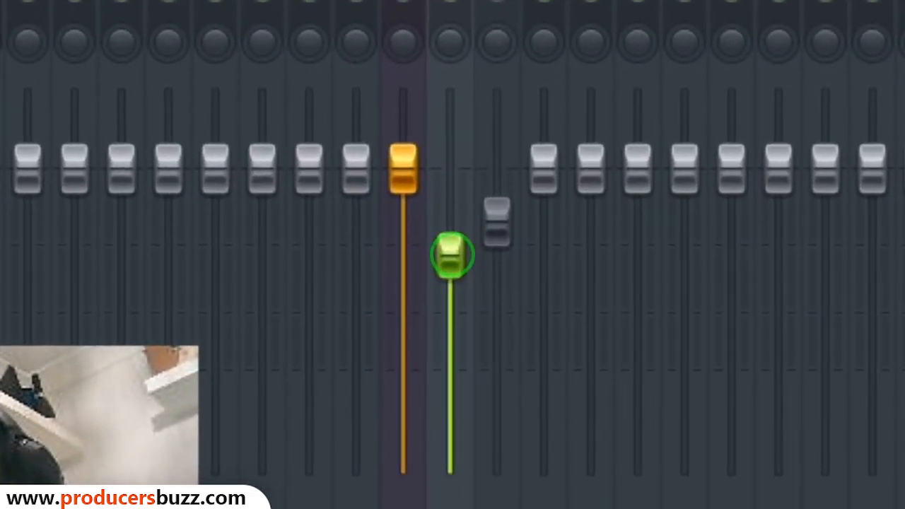
Raise the reverb mixer track's fader to 0.0 dB and play back the reverb vocal.
left_click_drag(452, 255, 458, 262)
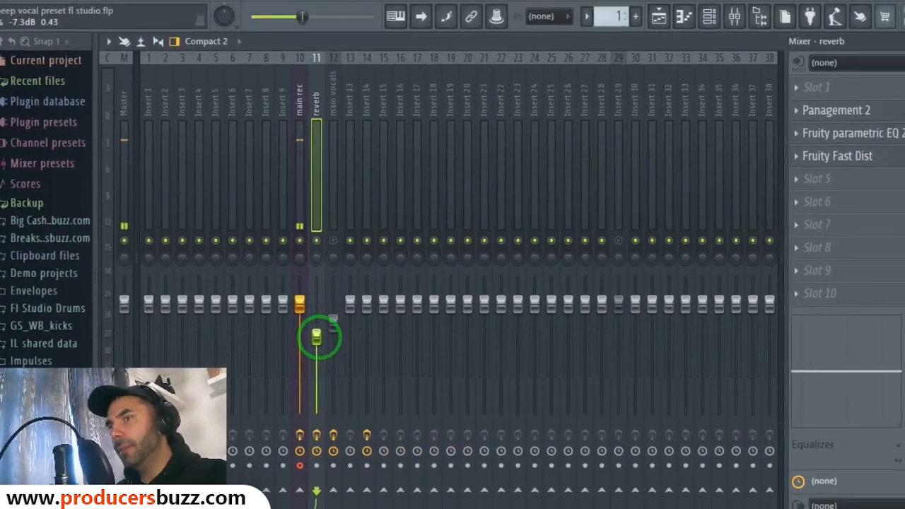
left_click_drag(317, 338, 326, 297)
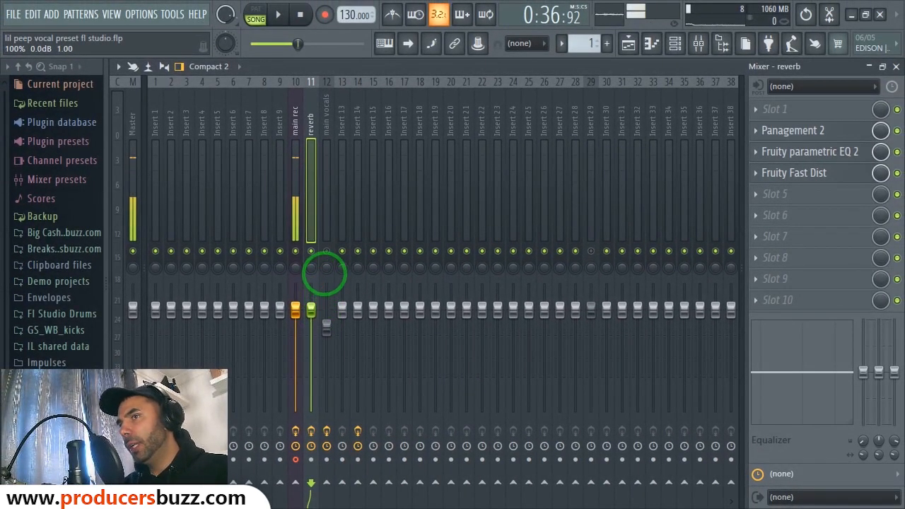
key("space")
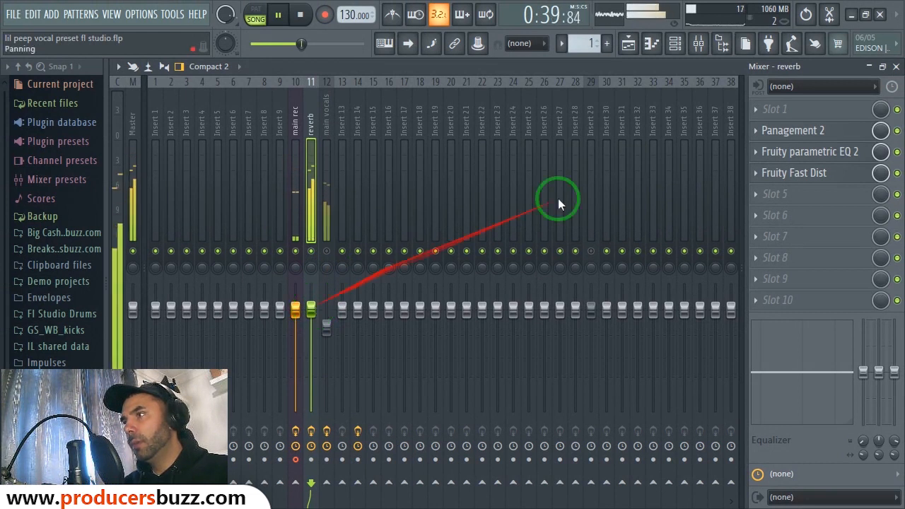
Audition Fruity Fast Dist on the reverb track at a higher mix level, restore the low mix setting and stop playback.
left_click(814, 174)
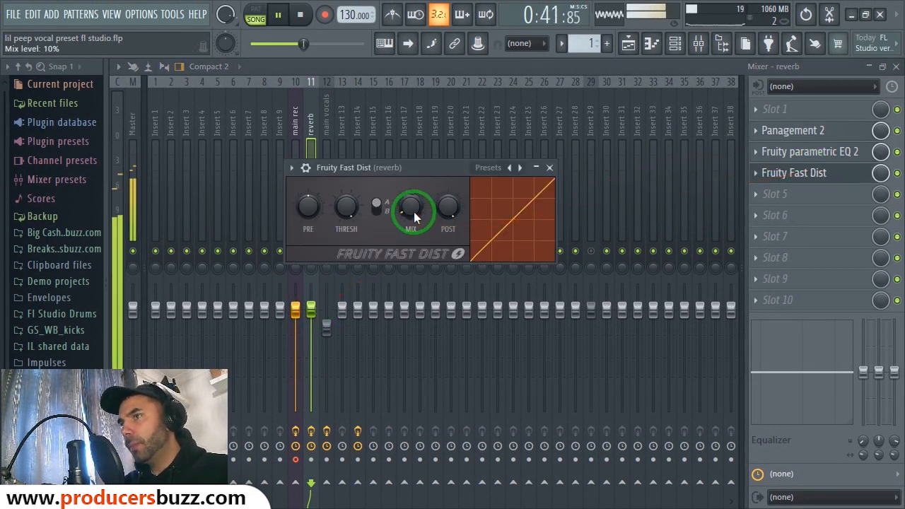
left_click_drag(411, 213, 409, 151)
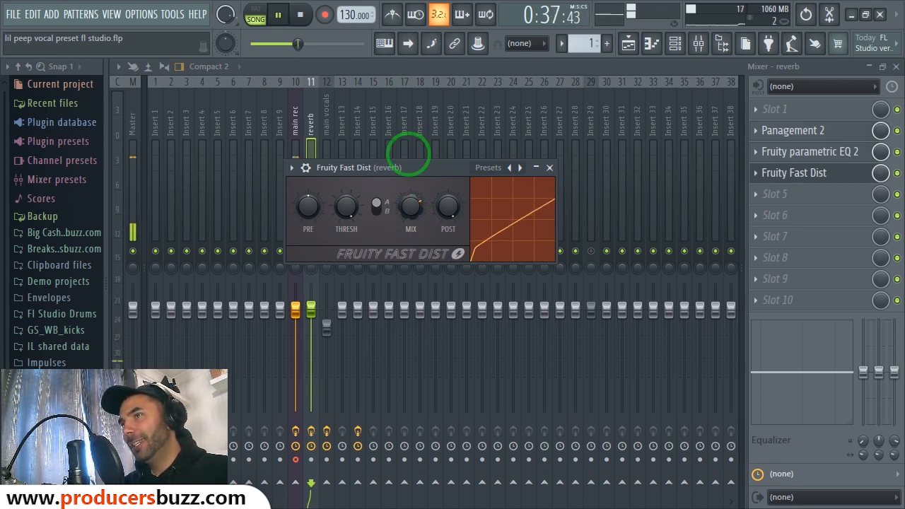
left_click_drag(408, 147, 410, 213)
key("space")
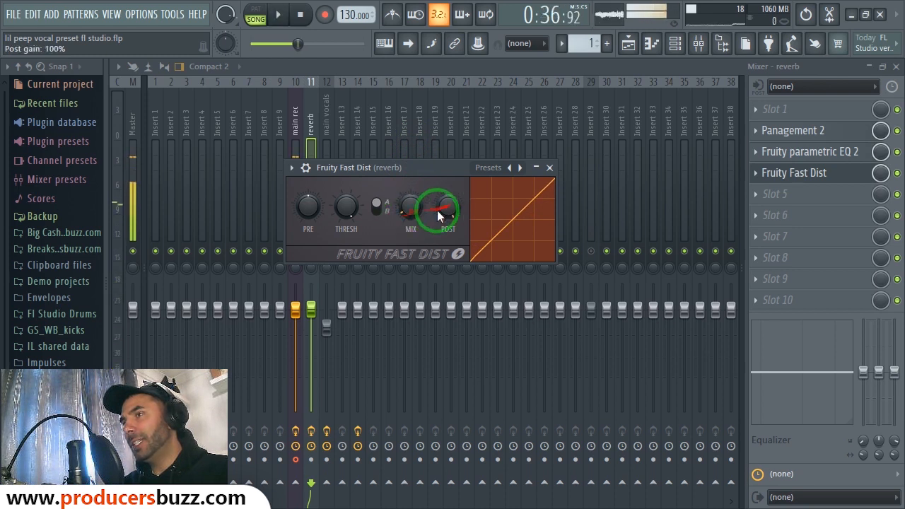
left_click(553, 169)
Lower the reverb mixer track's fader to slightly below the level of the main vocals fader.
left_click(313, 308)
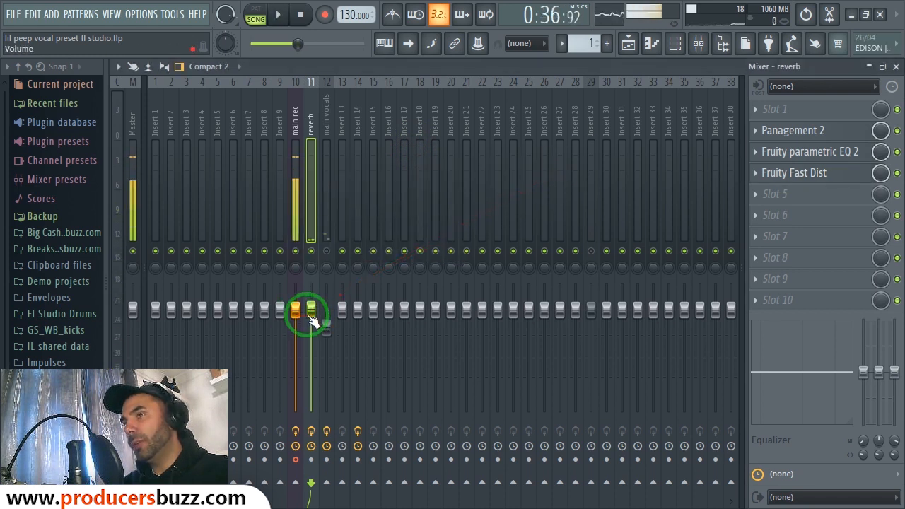
left_click_drag(313, 312, 310, 361)
left_click_drag(446, 280, 449, 318)
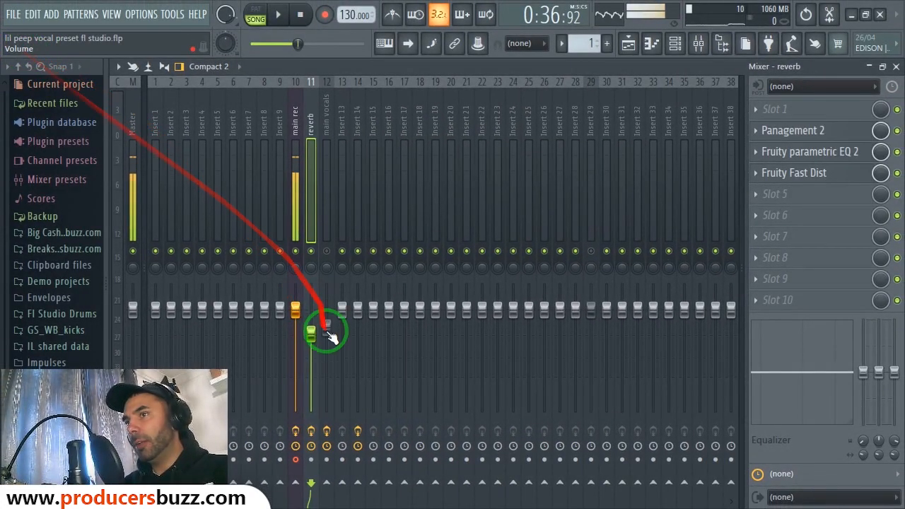
mouse_move(311, 332)
left_mouse_down()
mouse_move(312, 344)
mouse_move(318, 327)
mouse_move(316, 345)
left_mouse_up()
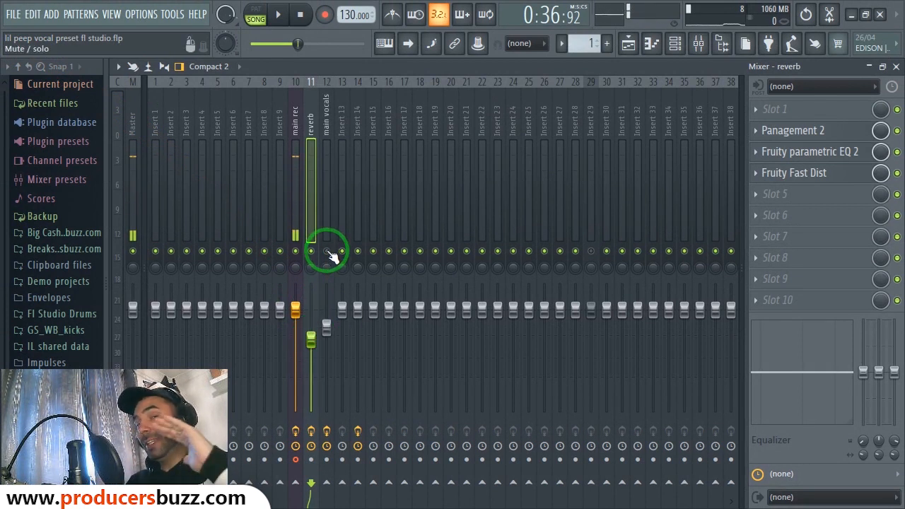
Unmute the main vocals mixer track and the beat on playlist Track 1, and play the song.
left_click(329, 131)
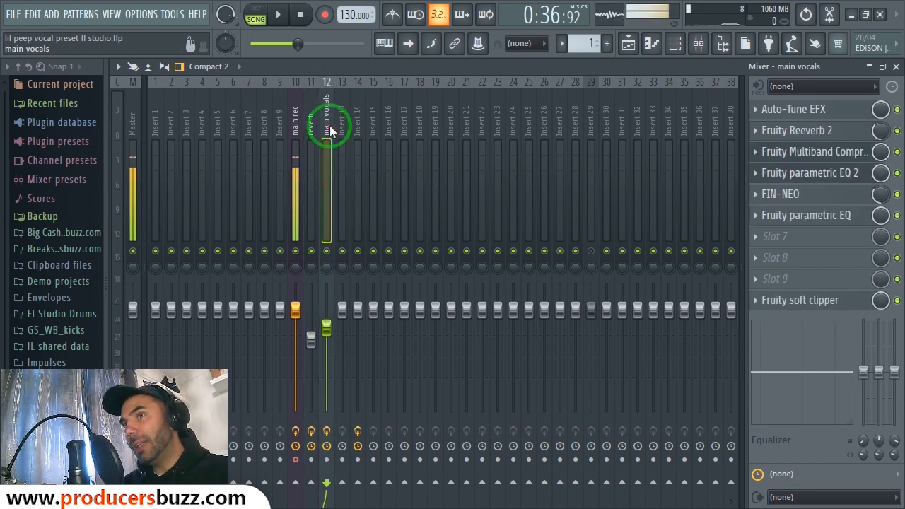
left_click(896, 66)
left_click(291, 137)
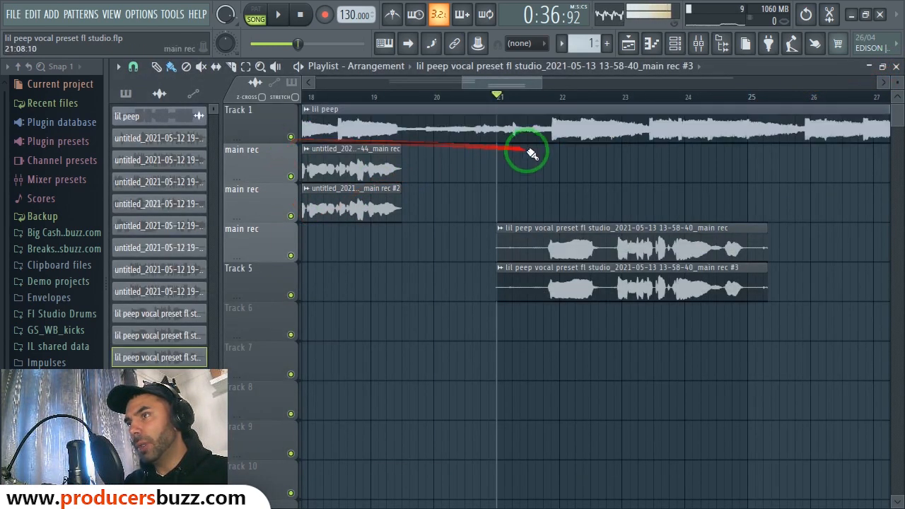
key("space")
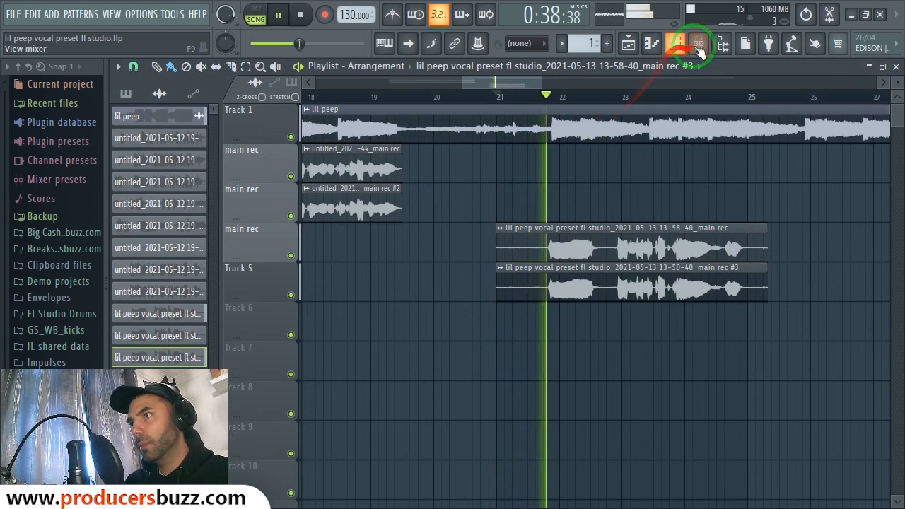
Return to the mixer, mute the reverb track during playback, and stop the song.
left_click(676, 43)
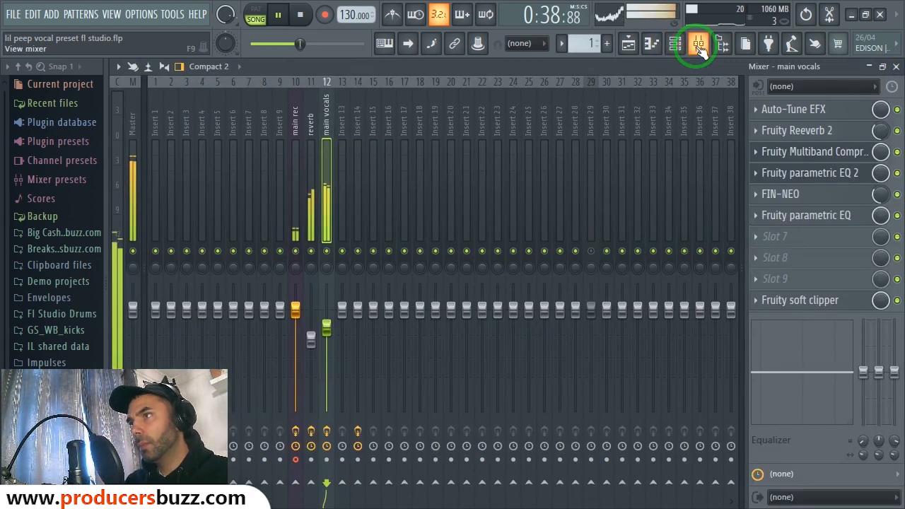
left_click(311, 253)
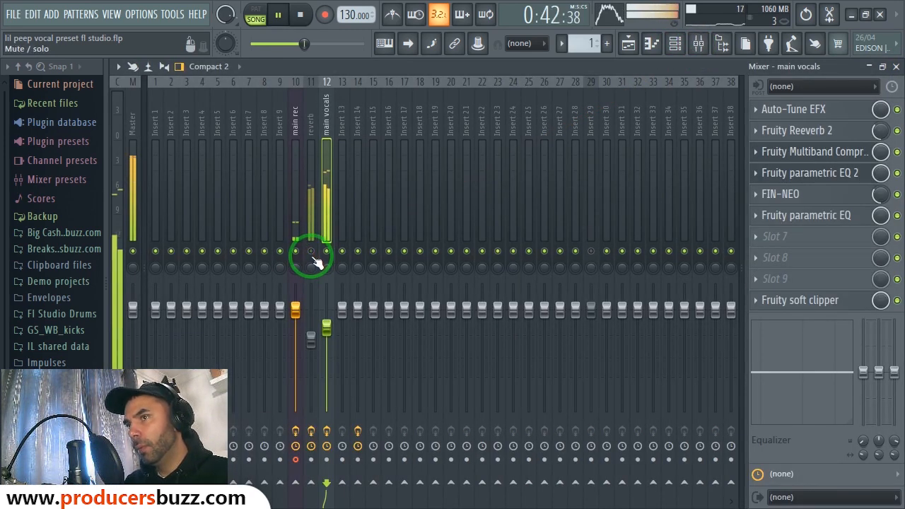
key("space")
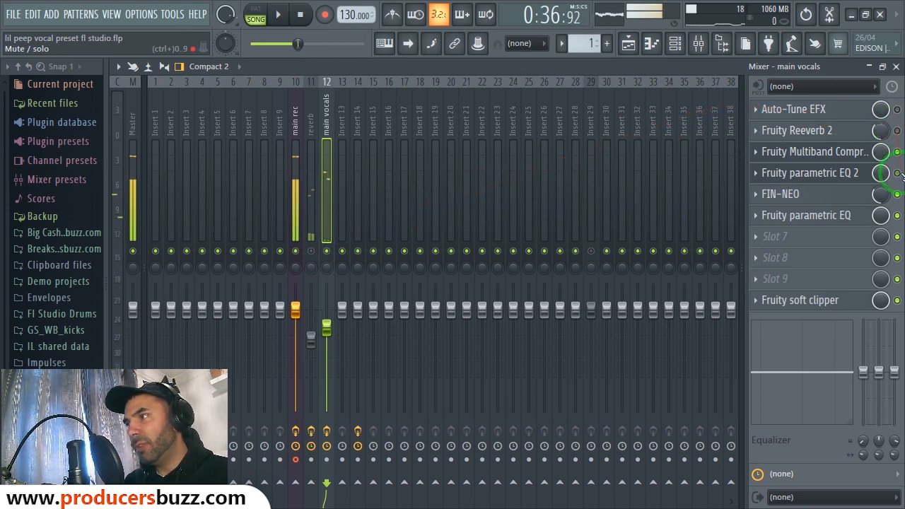
Bypass every loaded effect on the main vocals track, from Auto-Tune EFX to Fruity soft clipper, and play the dry vocal.
left_click(898, 217)
left_click(898, 177)
left_click(899, 157)
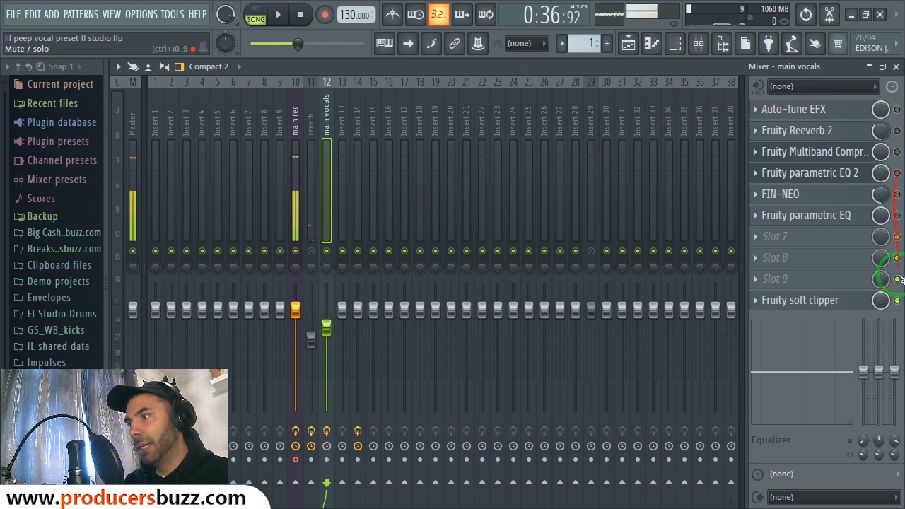
left_click(899, 306)
key("space")
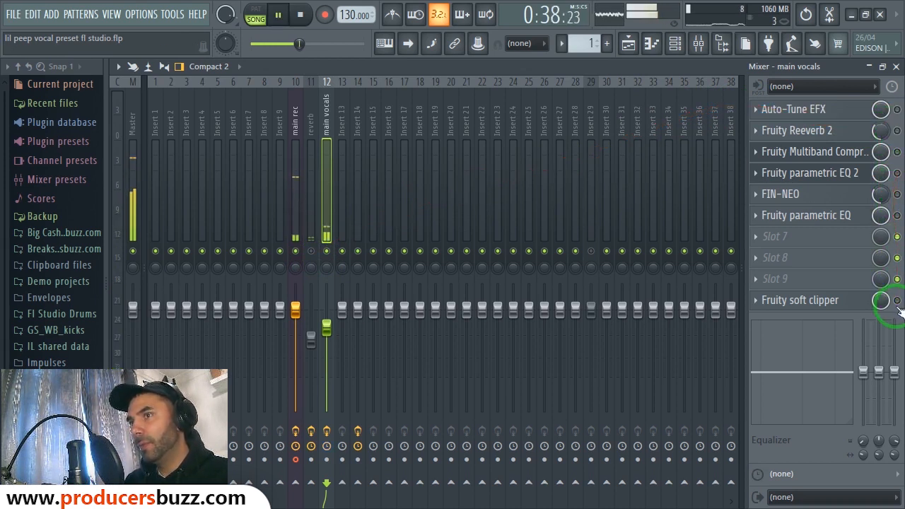
Re-enable all effects on the main vocals track while the vocal plays, and stop playback.
left_click(898, 112)
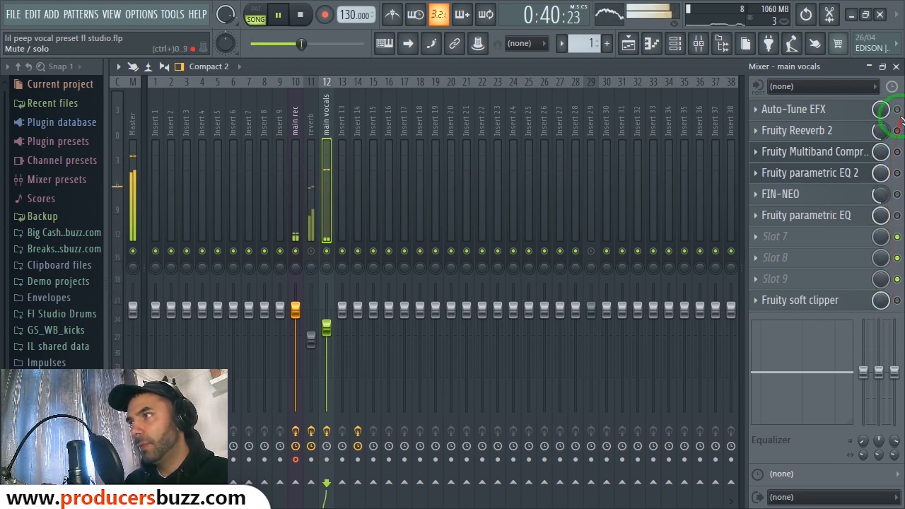
left_click(898, 133)
left_click(898, 155)
left_click(898, 175)
left_click(898, 217)
left_click(898, 302)
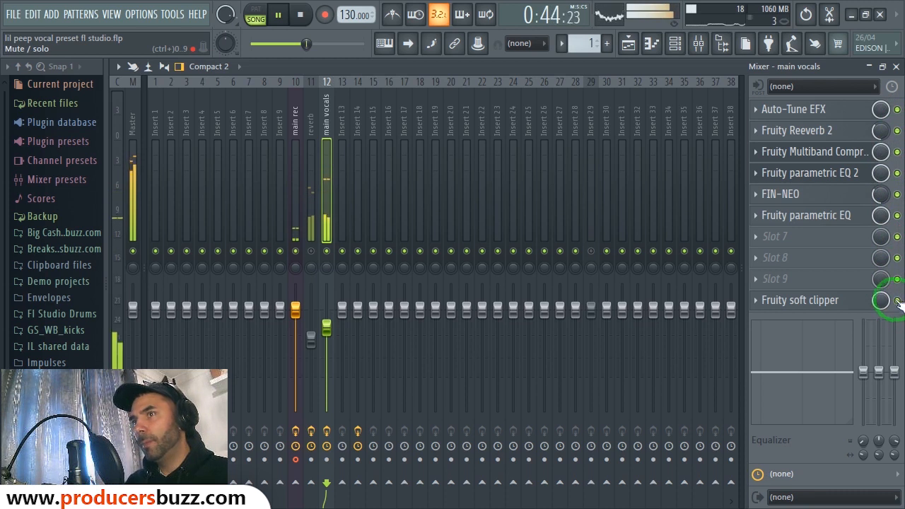
key("space")
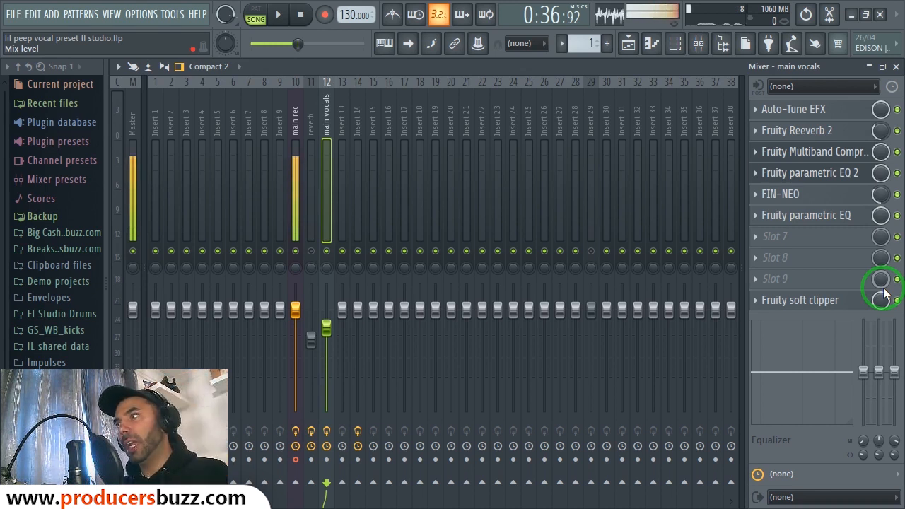
Open Auto-Tune EFX on the main vocals track and review its input type, key and scale options.
left_click(785, 110)
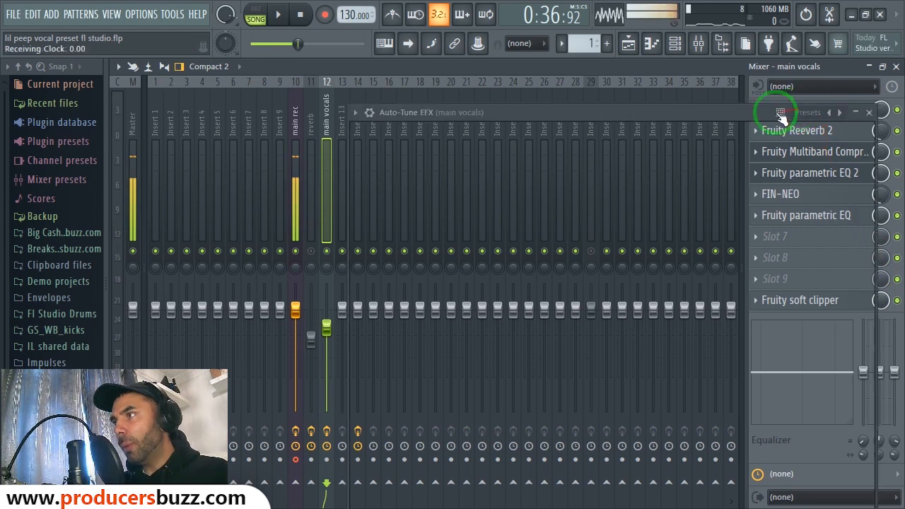
mouse_move(623, 117)
left_mouse_down()
mouse_move(423, 81)
mouse_move(440, 86)
mouse_move(473, 60)
left_mouse_up()
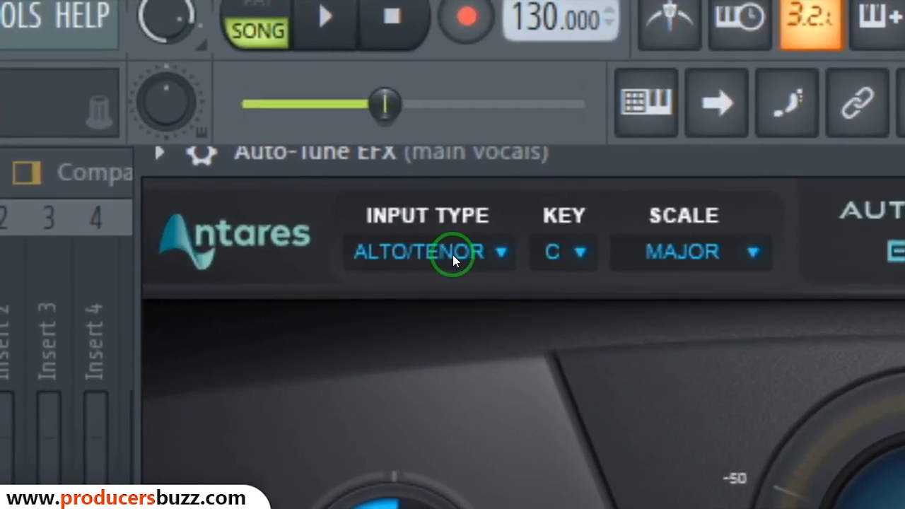
left_click(361, 142)
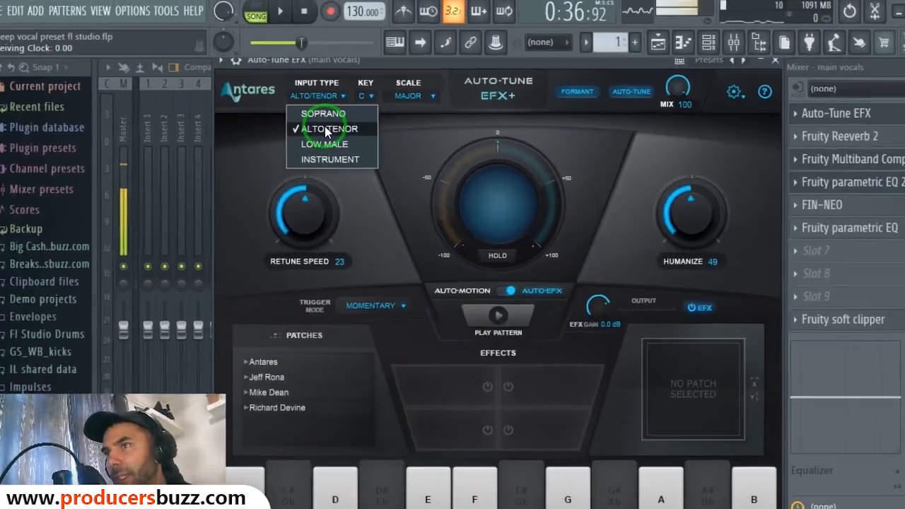
left_click(568, 176)
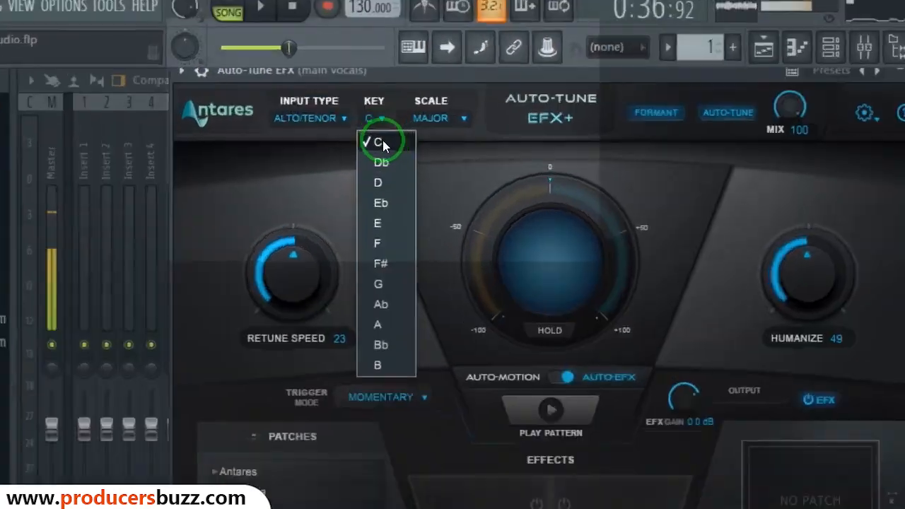
left_click(383, 140)
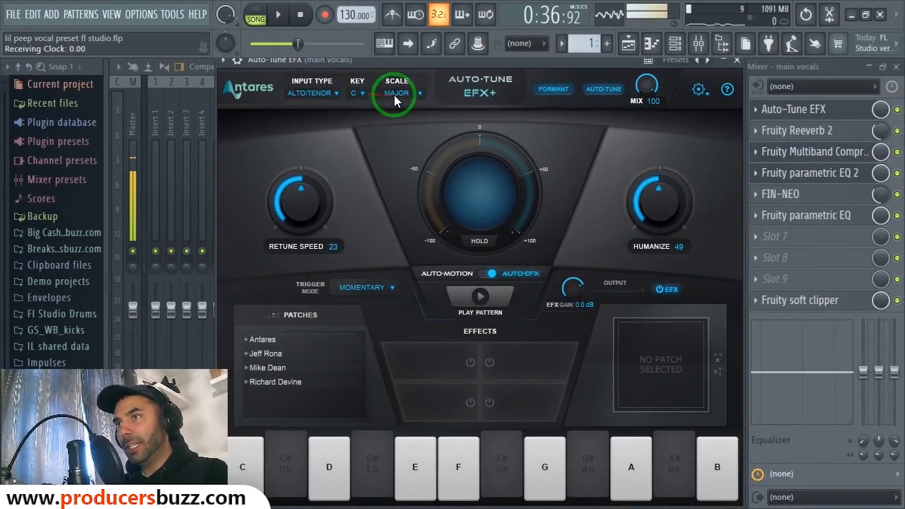
left_click(395, 96)
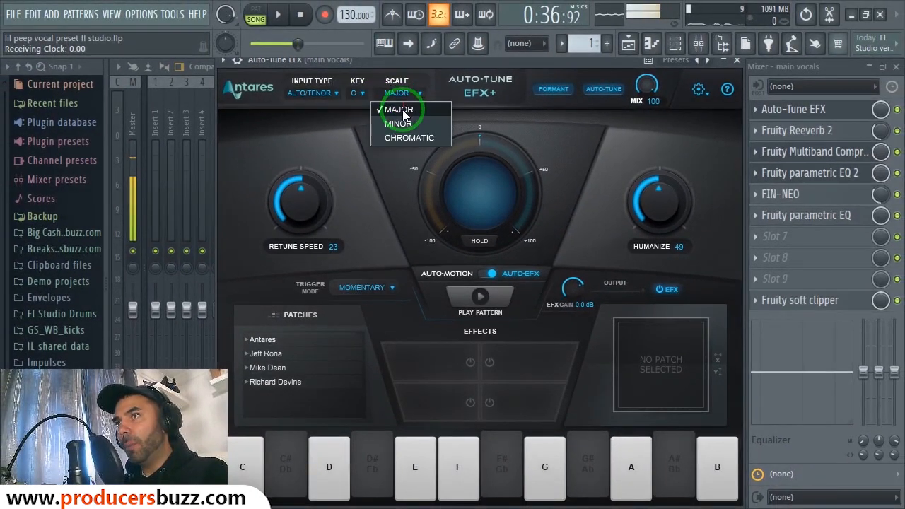
left_click(369, 116)
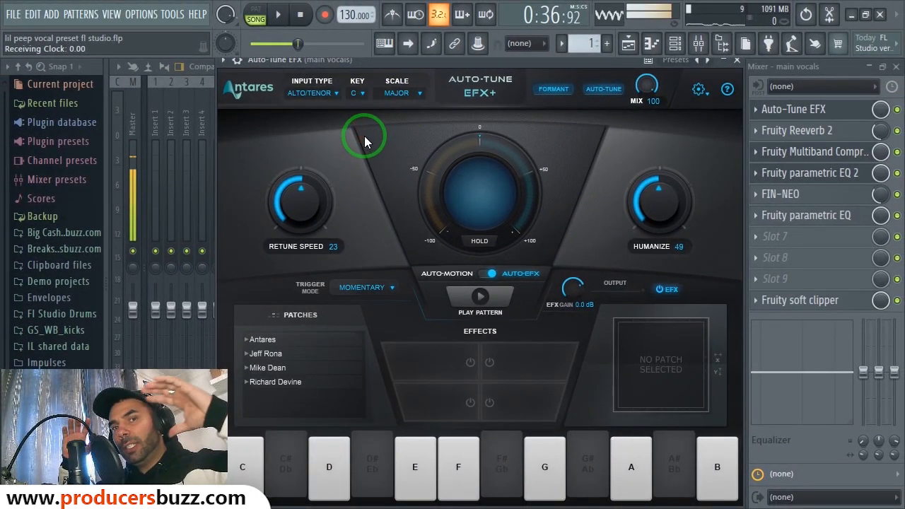
Try the key of E in Auto-Tune EFX, and set the key back to C.
left_click(360, 95)
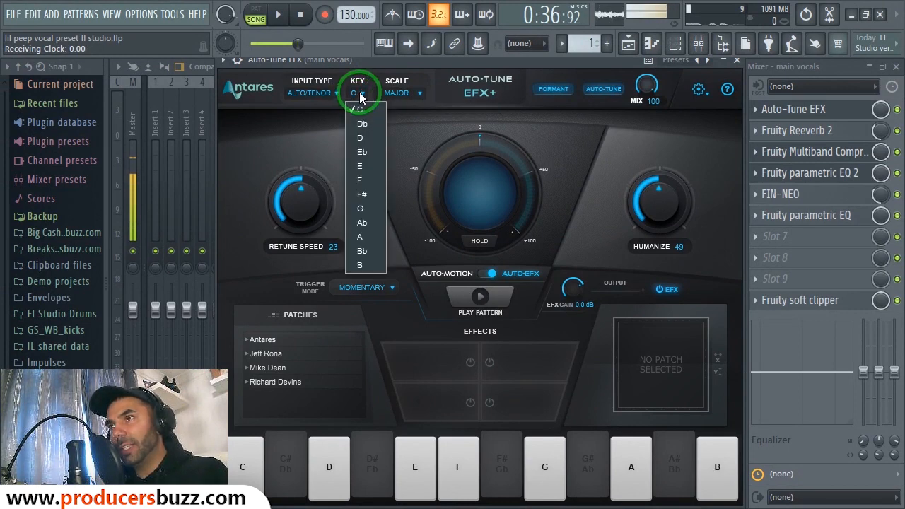
left_click(363, 167)
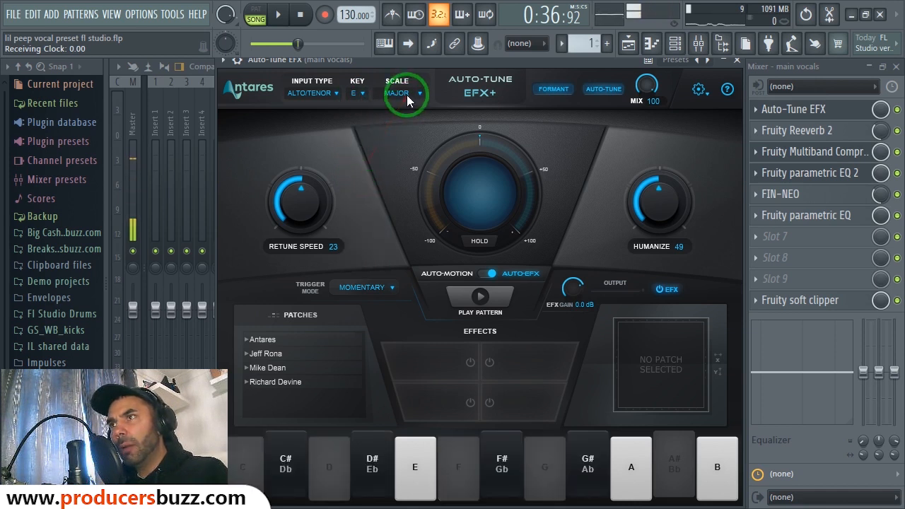
left_click(359, 93)
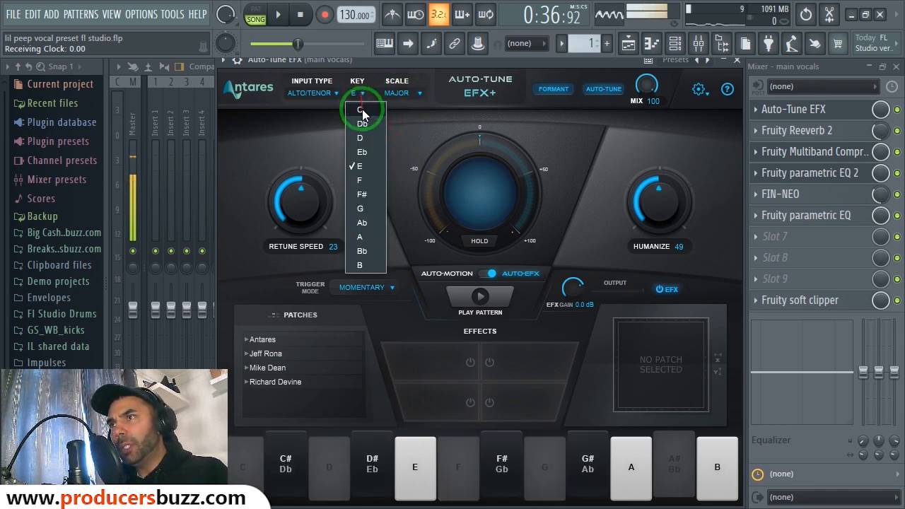
left_click(362, 108)
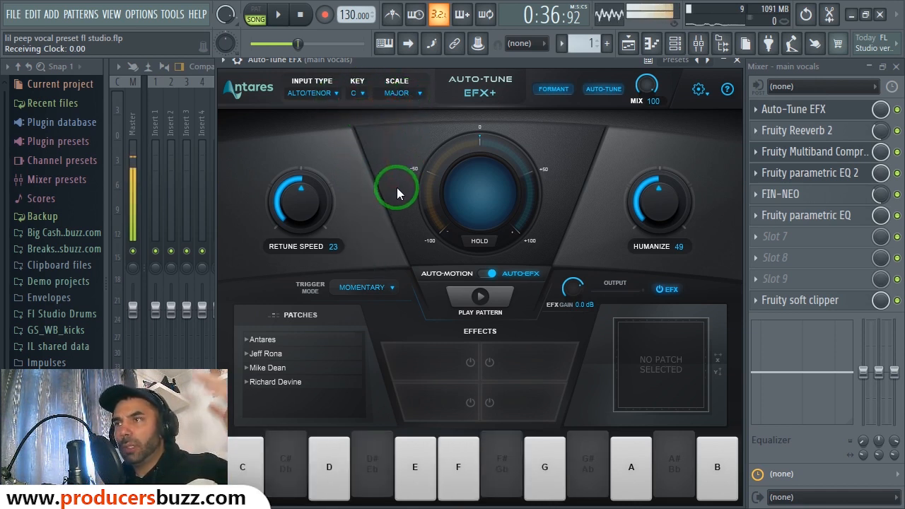
Try the minor scale in Auto-Tune EFX, set it back to major, and check the available keys.
left_click(403, 96)
left_click(399, 122)
left_click(408, 93)
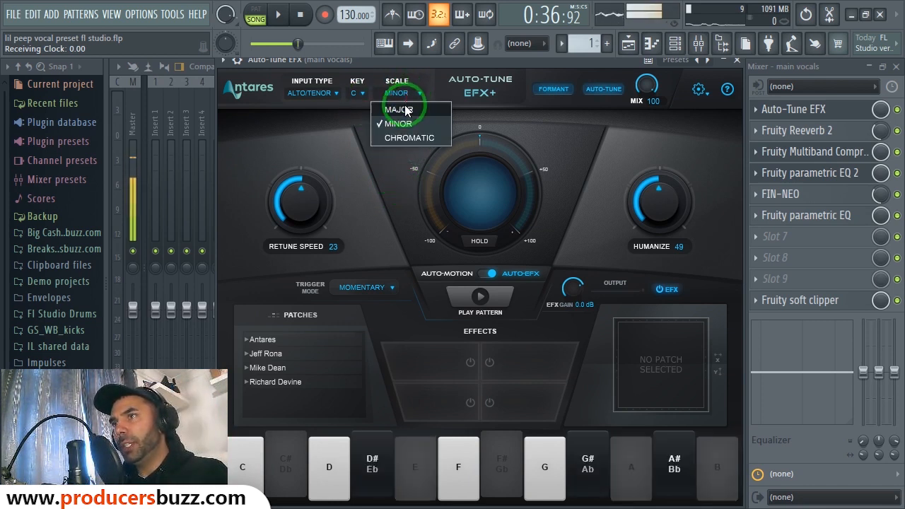
left_click(398, 110)
left_click(359, 96)
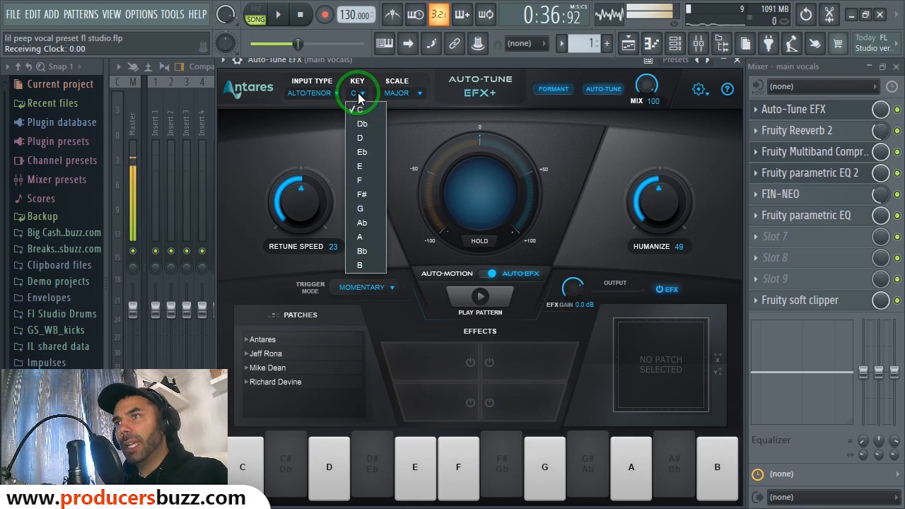
left_click(360, 96)
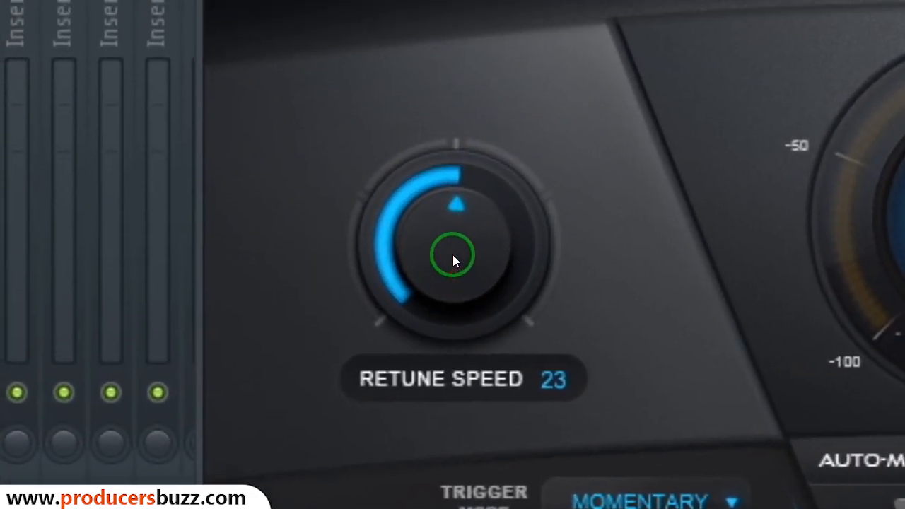
Set the retune speed to 24 and humanize to 50 in Auto-Tune EFX.
left_click_drag(363, 247, 362, 252)
left_click_drag(454, 258, 455, 254)
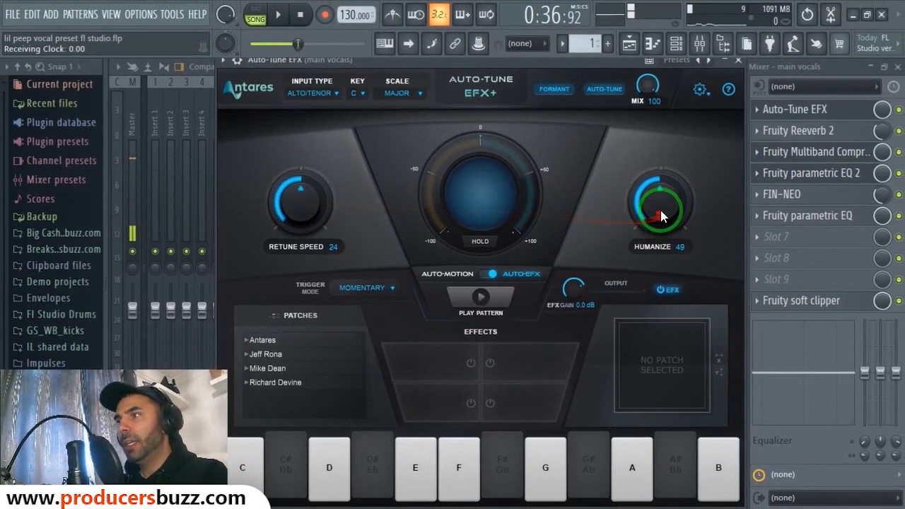
left_click_drag(661, 210, 662, 206)
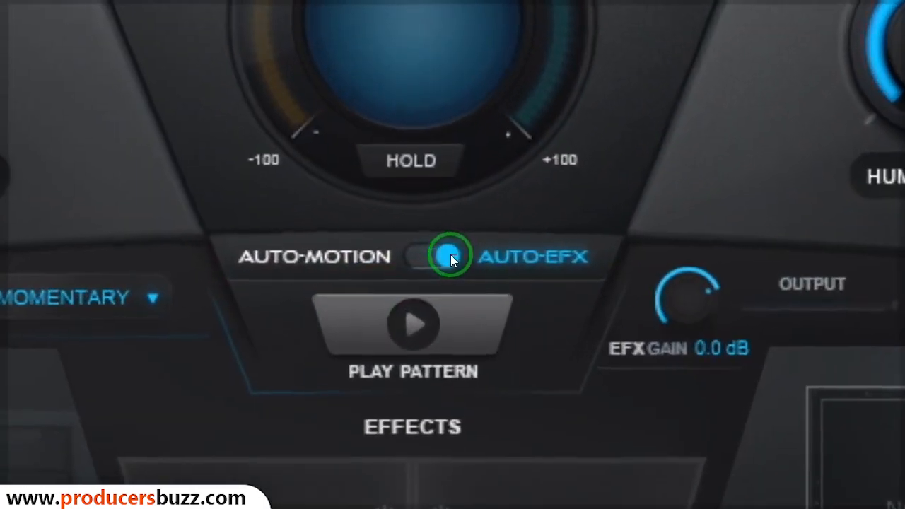
Switch Auto-Tune EFX between Auto-Motion and Auto-EFX to compare the two modes, ending on Auto-EFX.
left_click(451, 254)
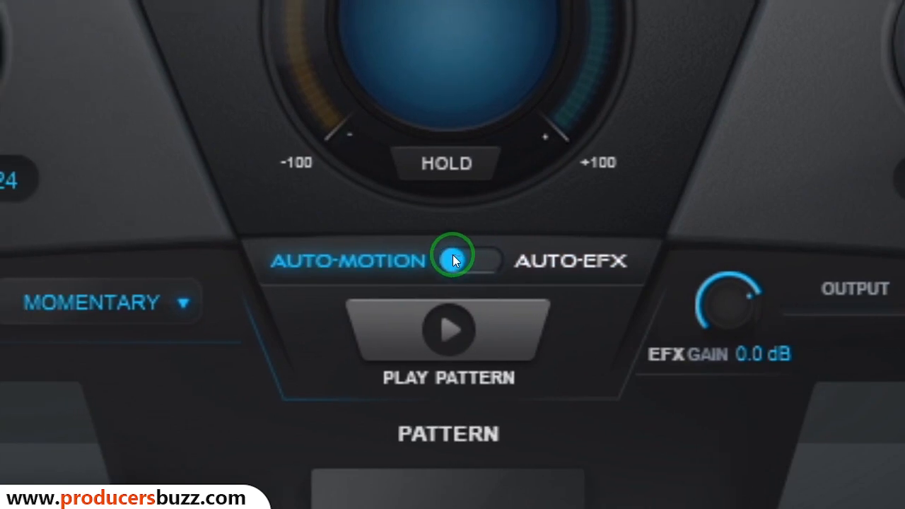
left_click(430, 256)
left_click(485, 258)
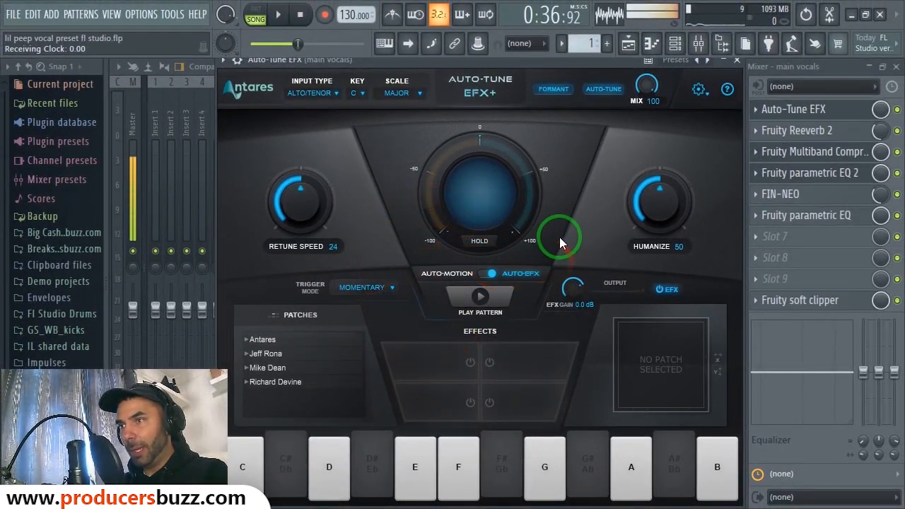
left_click(493, 272)
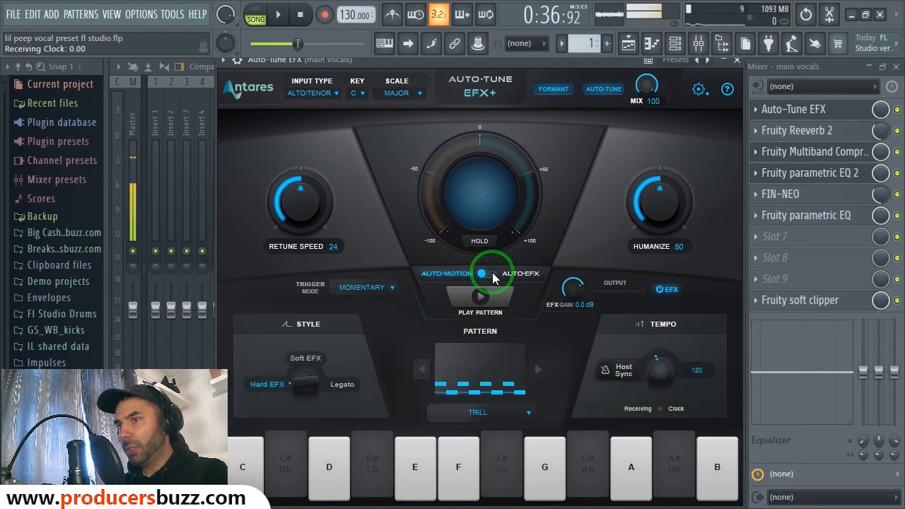
left_click(485, 274)
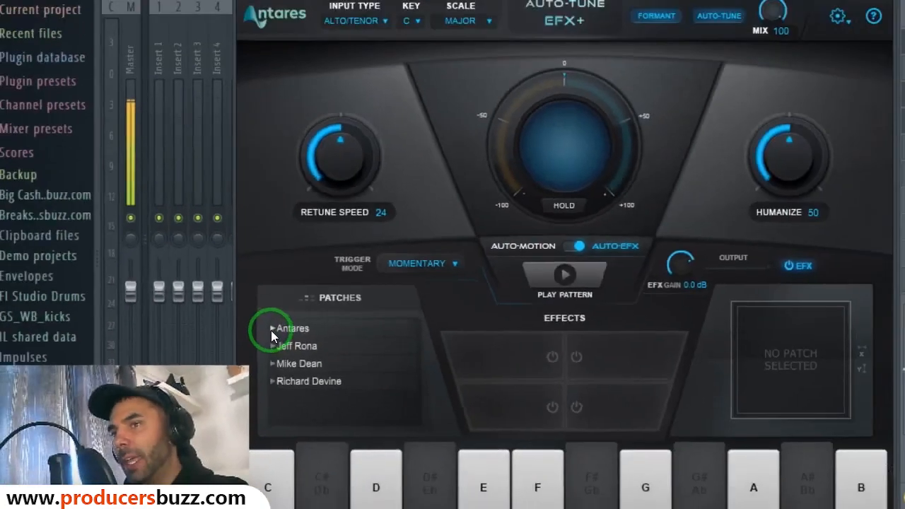
Load the Bright Vocoder patch from the Antares Vocode group, turn off its Tube Amp, Filter and Vocode effects, and close Auto-Tune EFX.
left_click(263, 339)
left_click(270, 354)
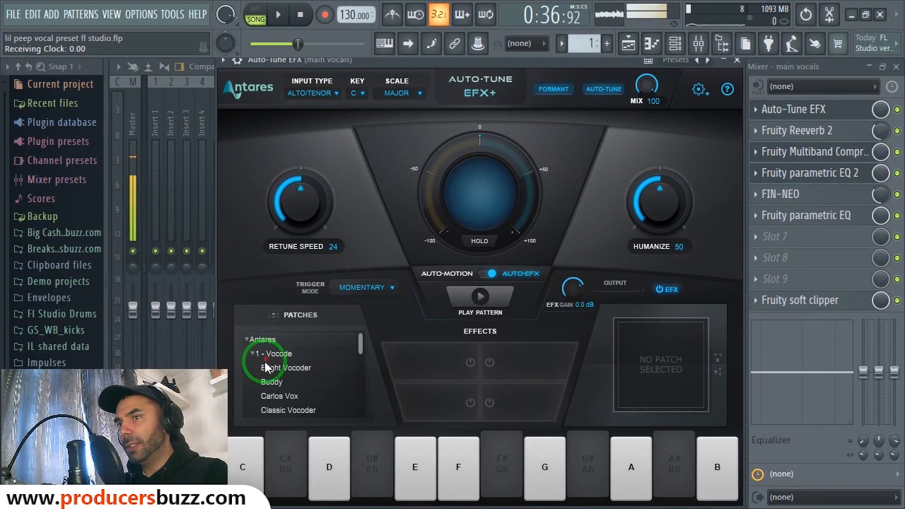
left_click(269, 368)
left_click(471, 363)
left_click(471, 403)
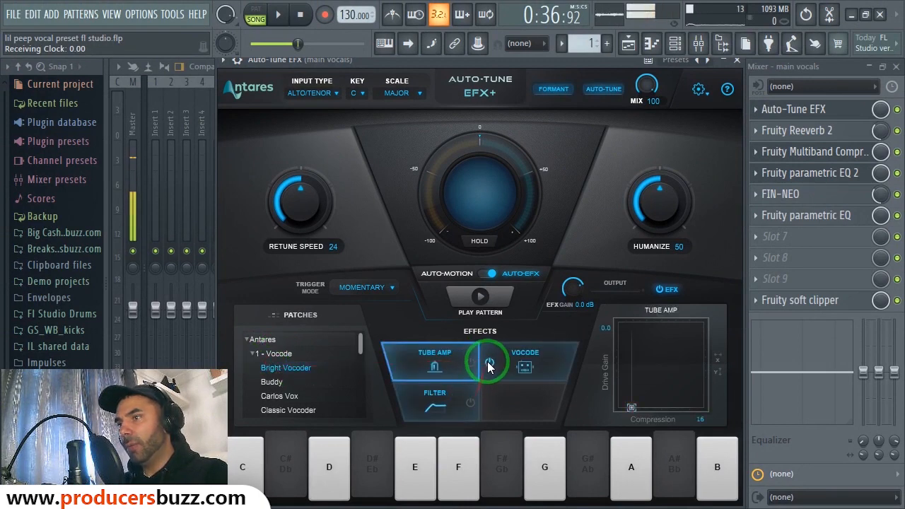
left_click(490, 364)
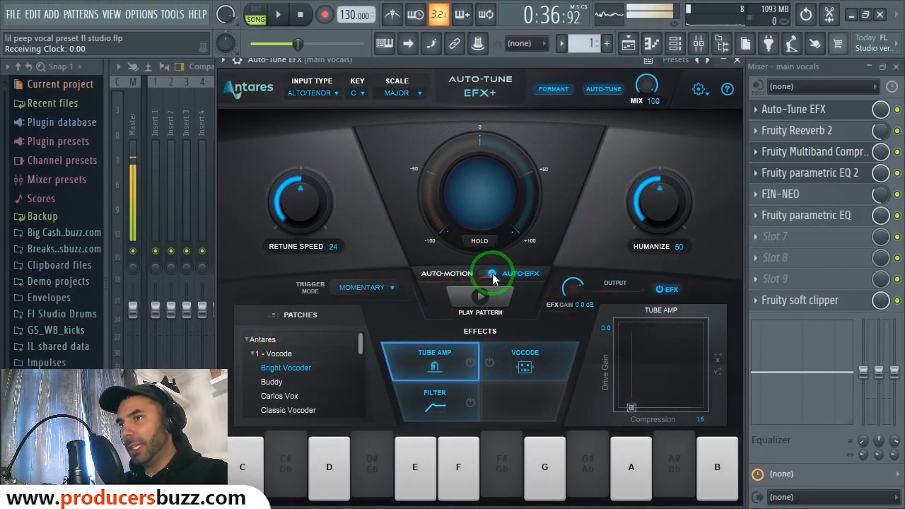
left_click(738, 62)
Play the vocal briefly, and examine the Fruity Reeverb 2 settings on the main vocals track.
key("space")
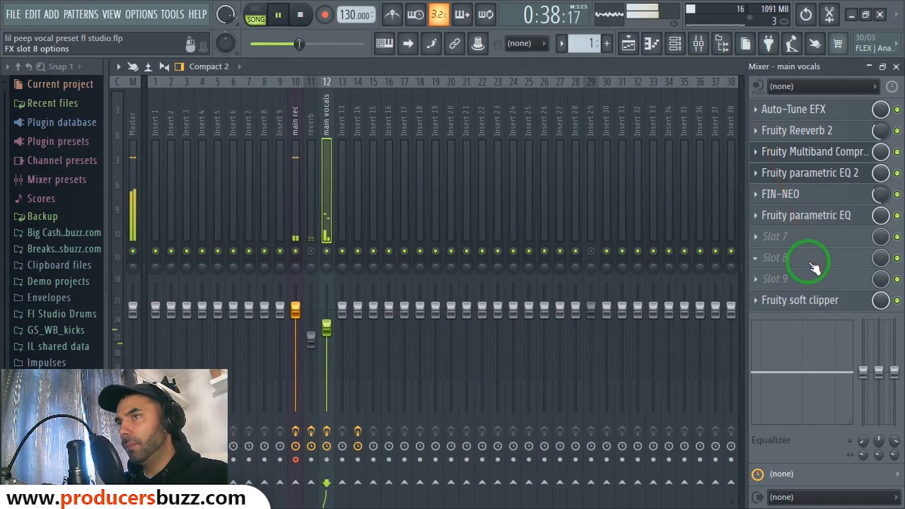
left_click(855, 136)
key("space")
left_click(660, 183)
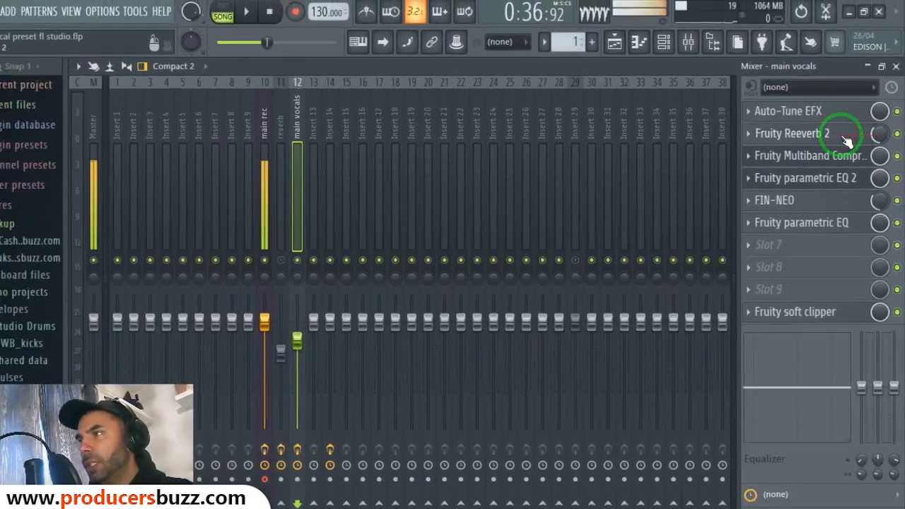
left_click(728, 247)
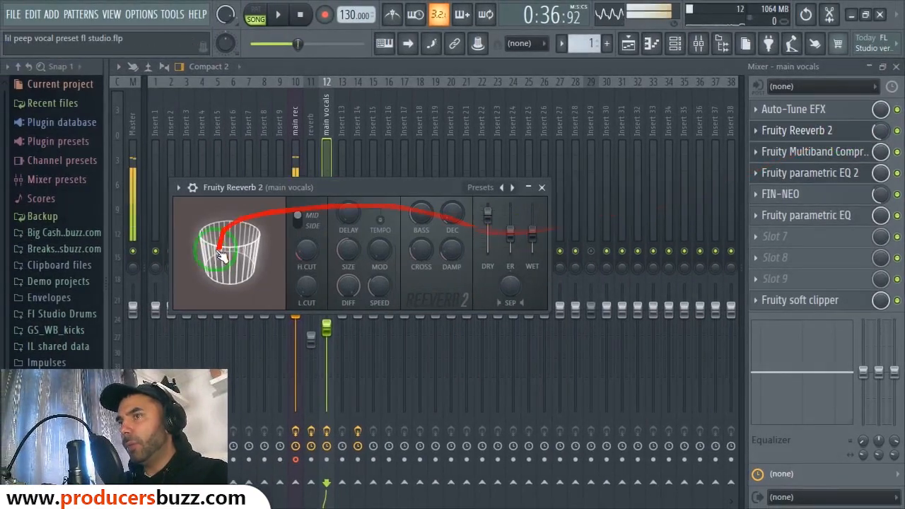
left_click(529, 189)
left_click(858, 131)
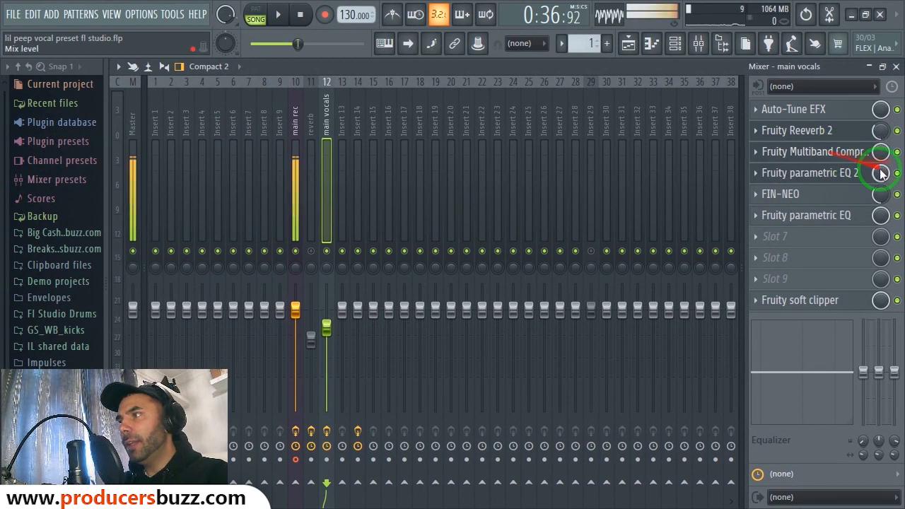
Bypass Fruity parametric EQ 2, FIN-NEO, Fruity parametric EQ and Fruity soft clipper, and glance at the Fruity Multiband Compressor.
left_click(898, 215)
left_click(898, 301)
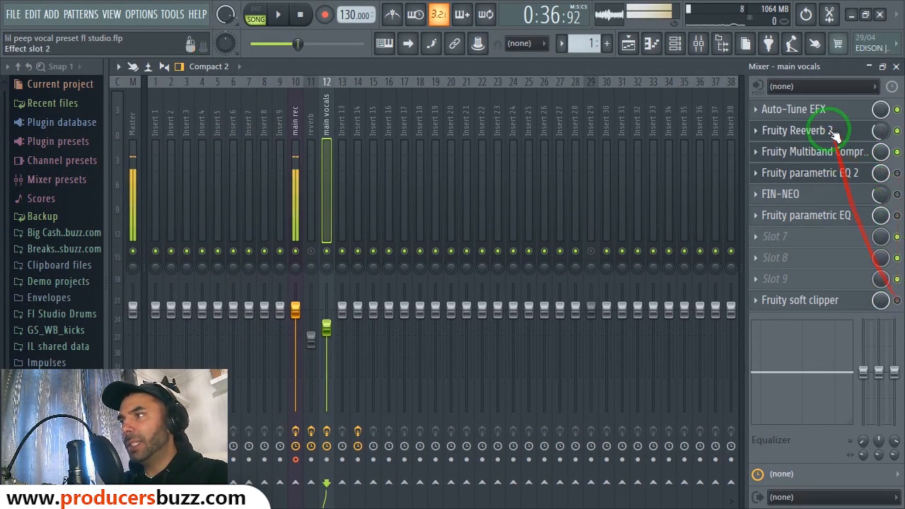
left_click(806, 160)
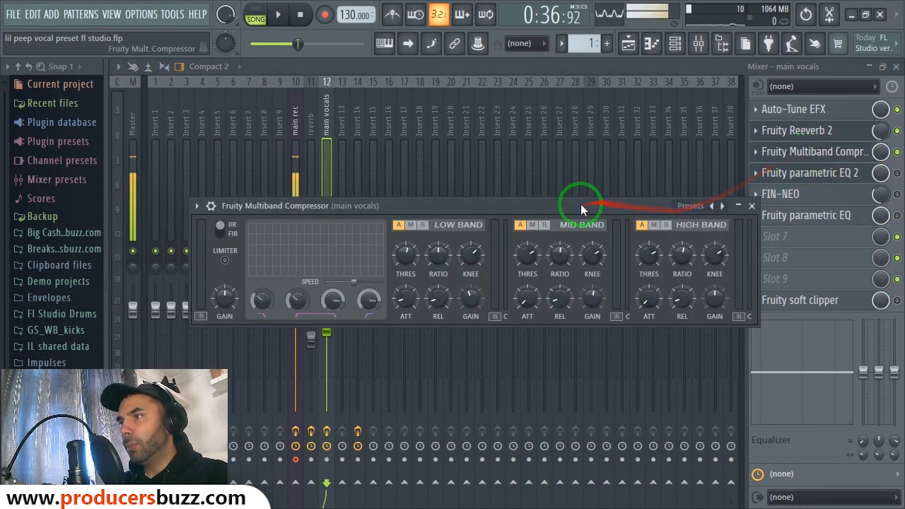
left_click_drag(580, 204, 583, 184)
left_click(755, 187)
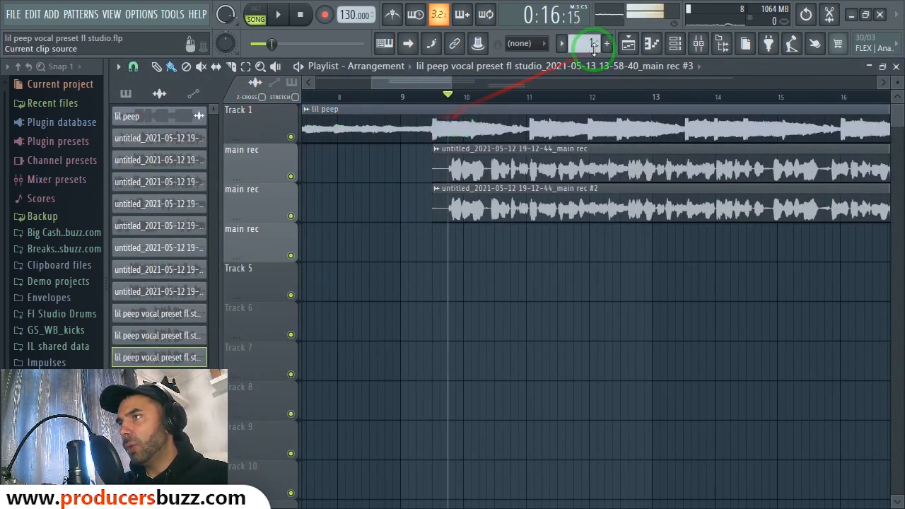
Play the vocal and toggle the Fruity Multiband Compressor to compare the sound with and without compression.
left_click(675, 44)
key("space")
left_click(701, 45)
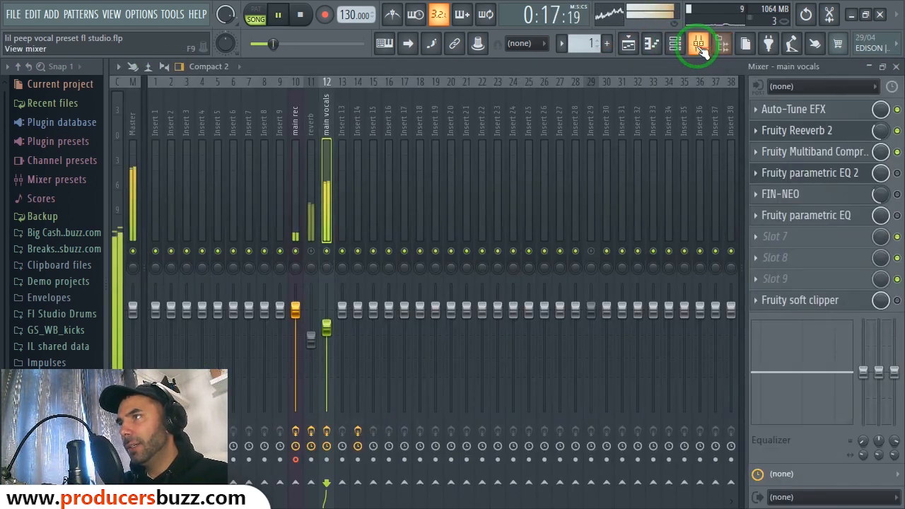
left_click(896, 152)
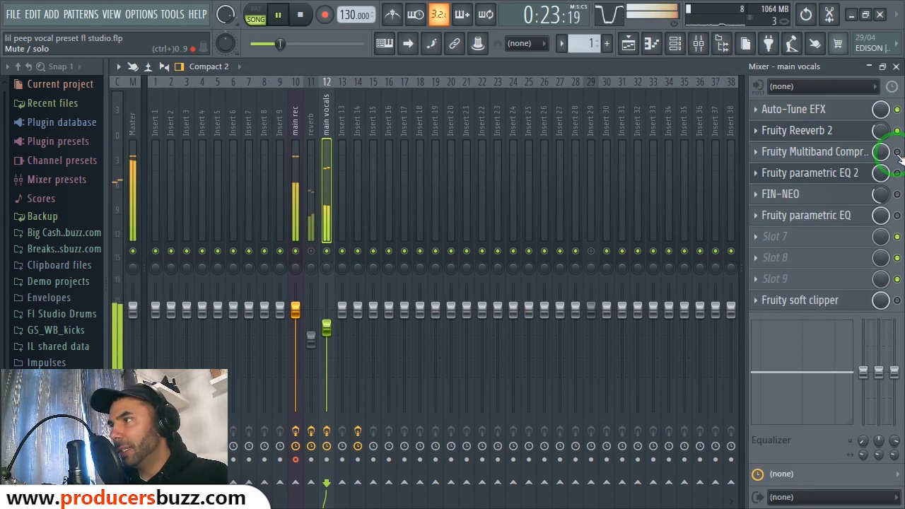
left_click(898, 153)
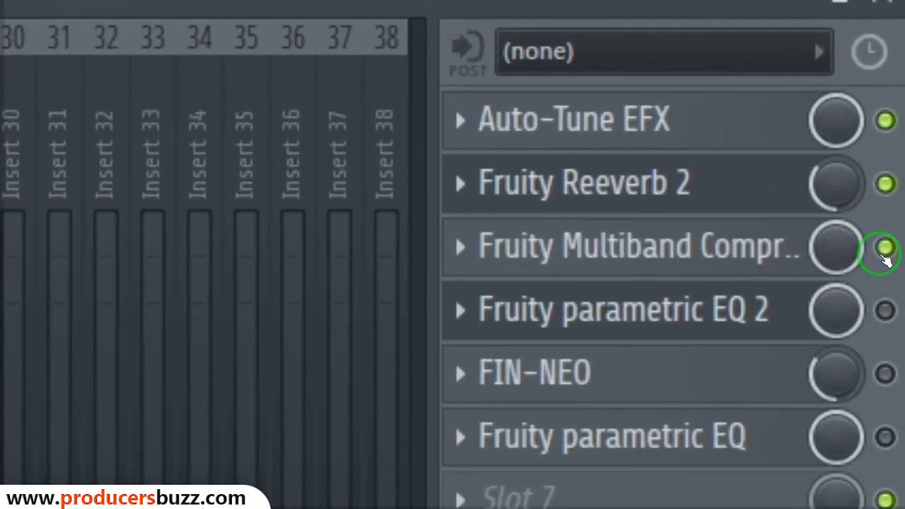
left_click(897, 153)
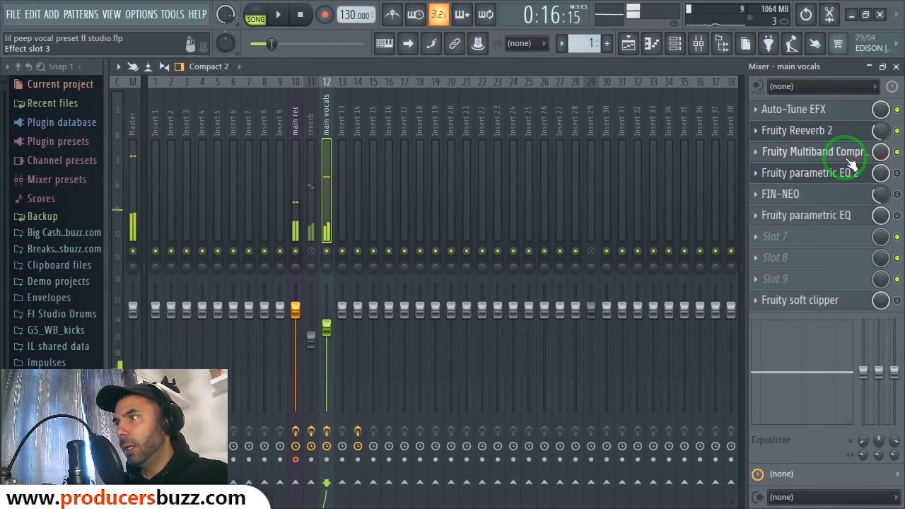
Open the Fruity Multiband Compressor on the main vocals track and examine the threshold settings of its bands.
left_click(851, 160)
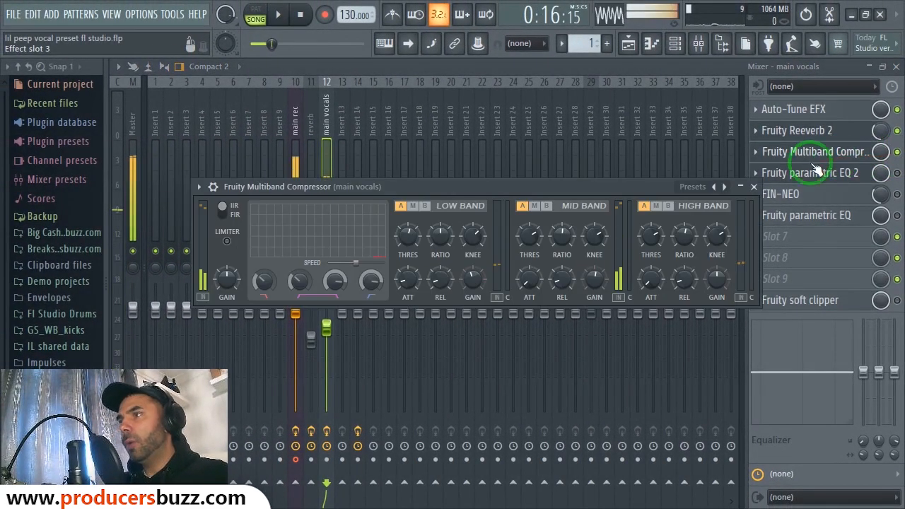
left_click_drag(622, 185, 577, 138)
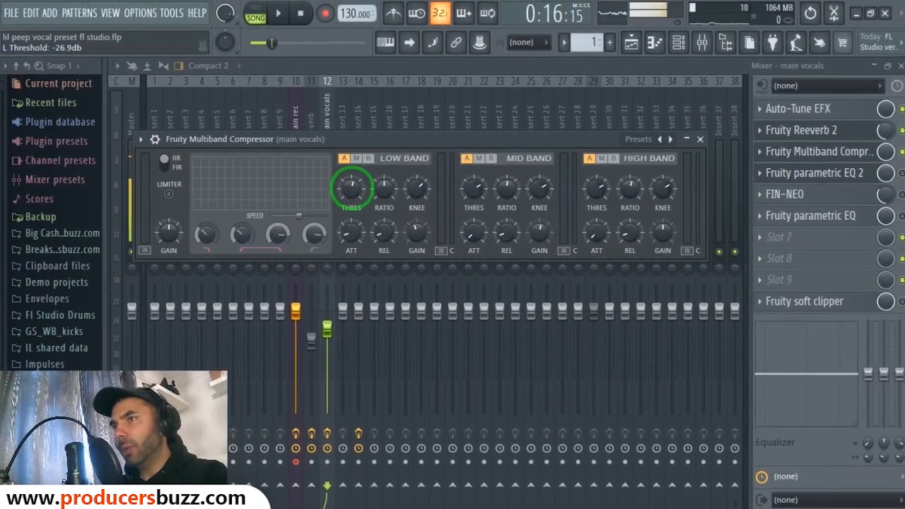
left_click_drag(352, 188, 350, 190)
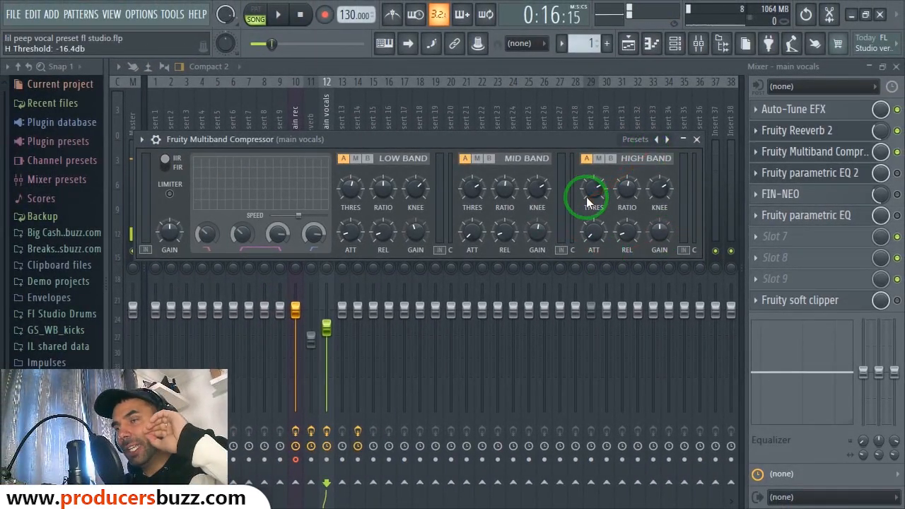
left_click(697, 140)
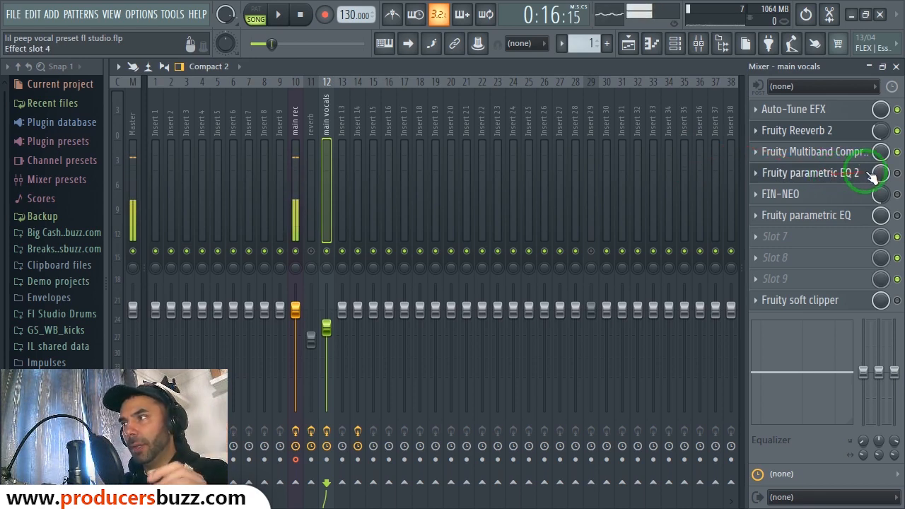
Enable Fruity parametric EQ 2 on the main vocals track, and review its bands and its effect on the playing vocal.
left_click(872, 177)
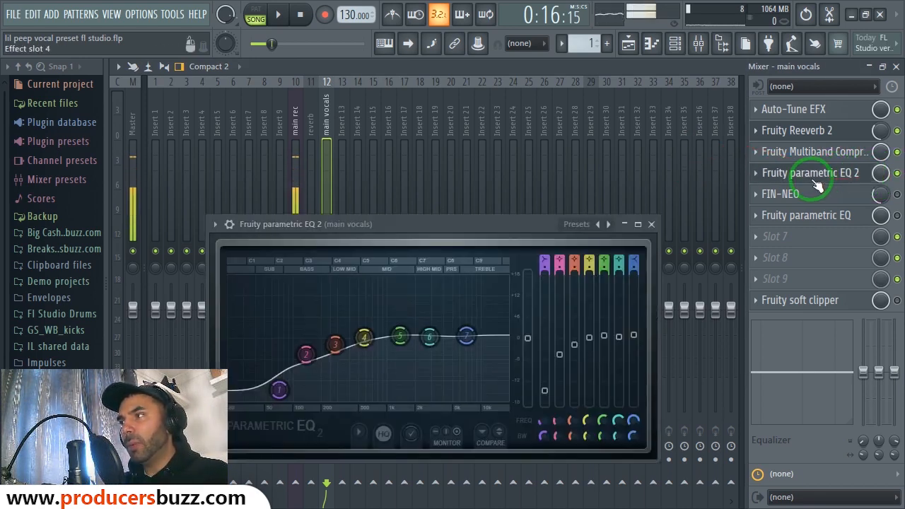
left_click_drag(545, 218, 523, 161)
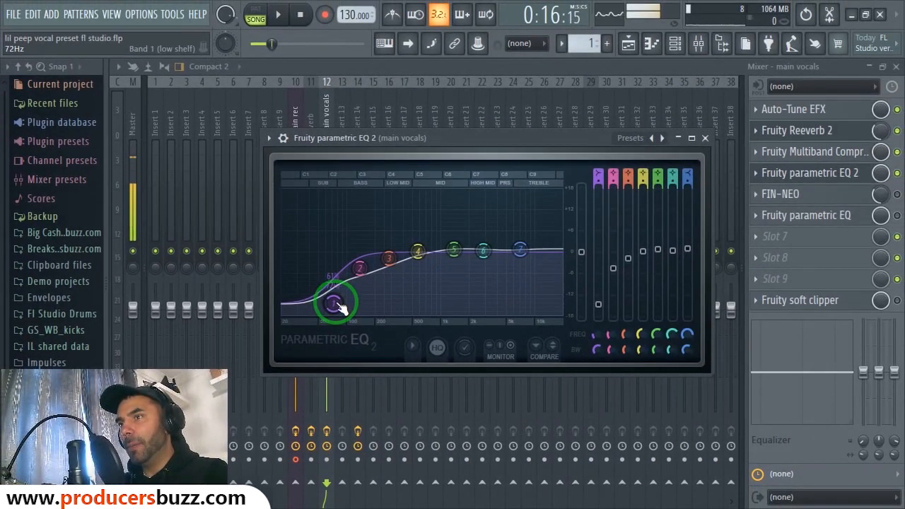
left_click(367, 264)
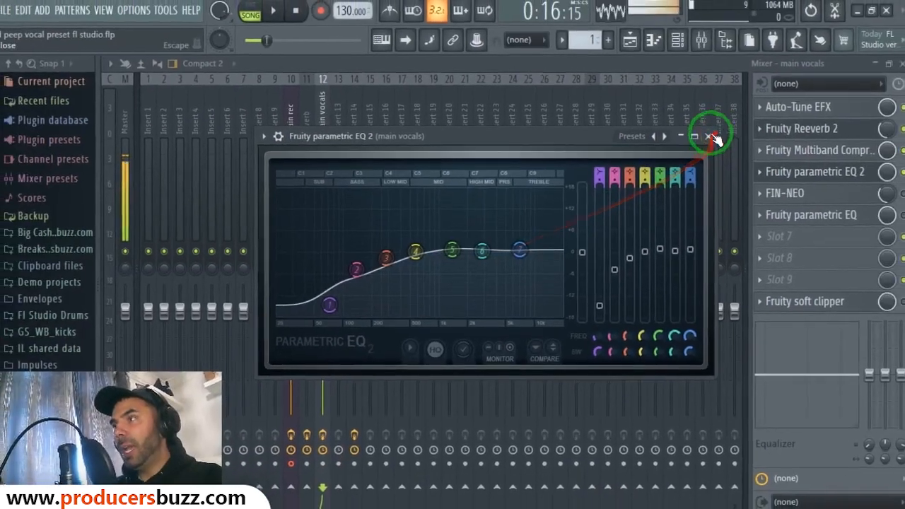
left_click(717, 138)
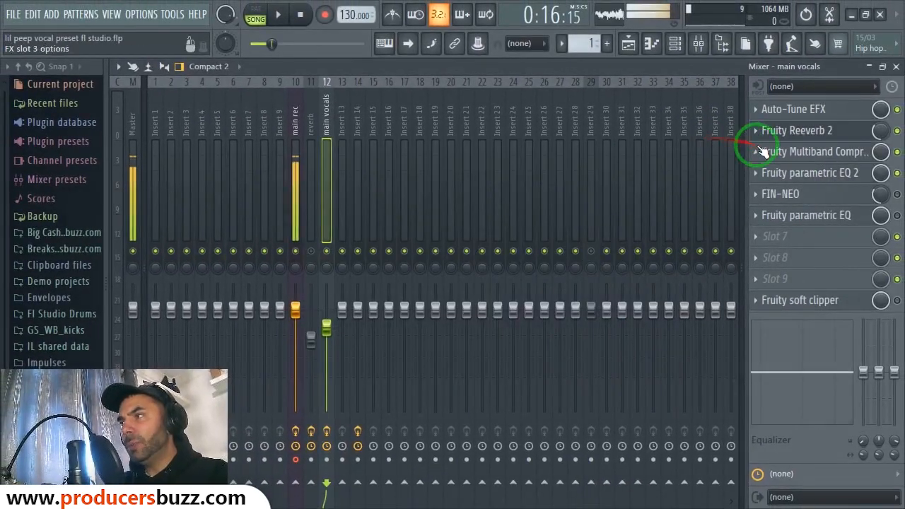
left_click(896, 174)
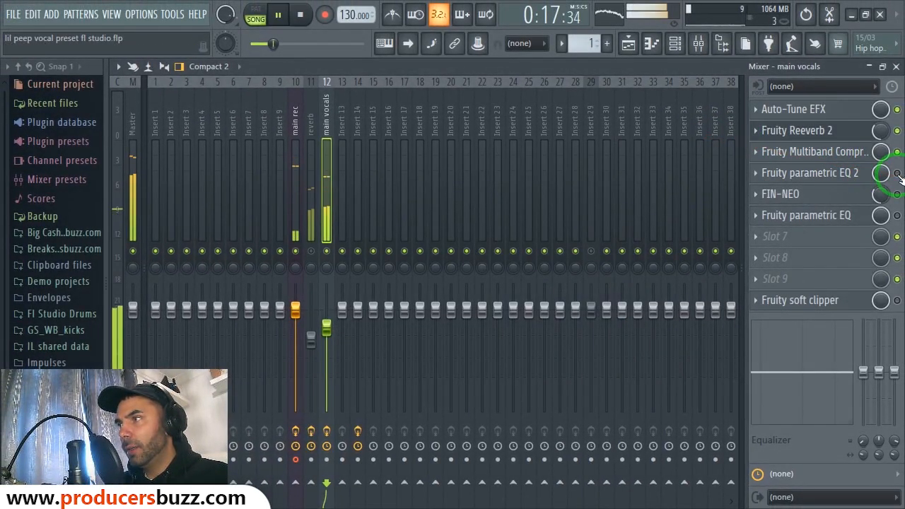
left_click(897, 173)
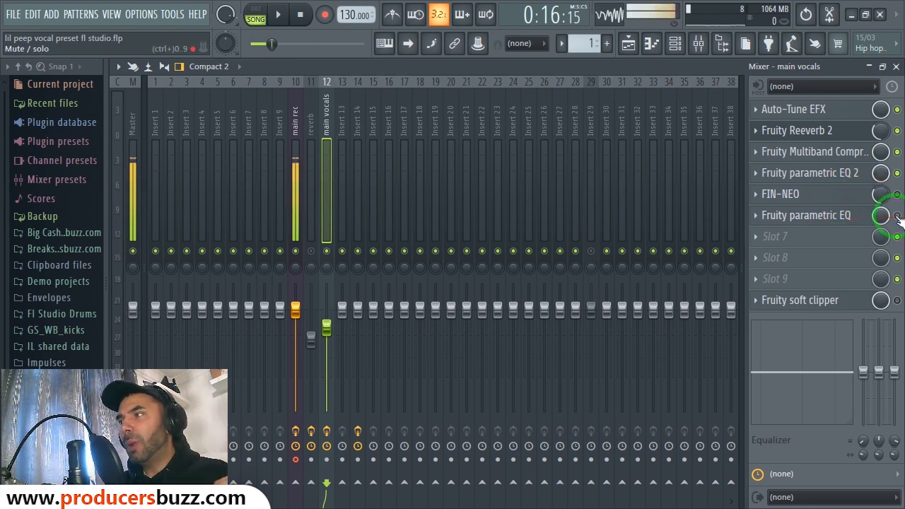
Enable Fruity parametric EQ on the main vocals track and review its low-band levels.
left_click(813, 225)
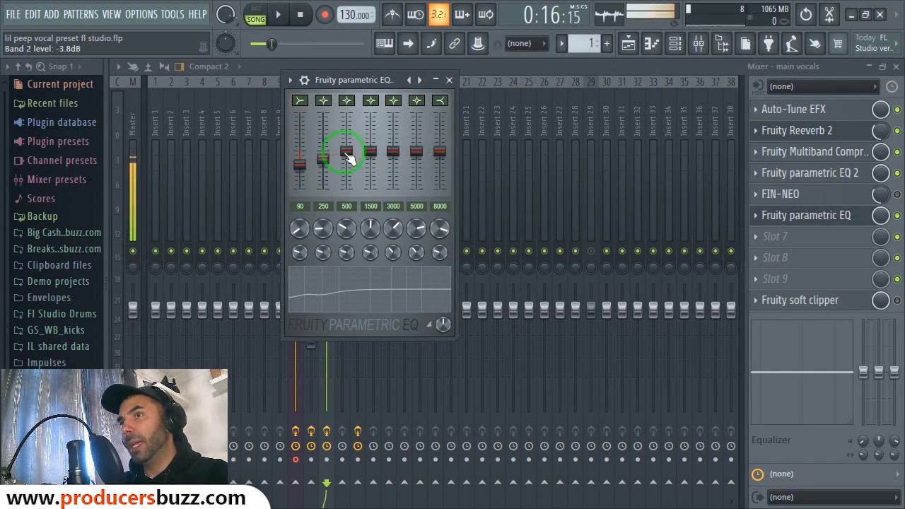
left_click(449, 79)
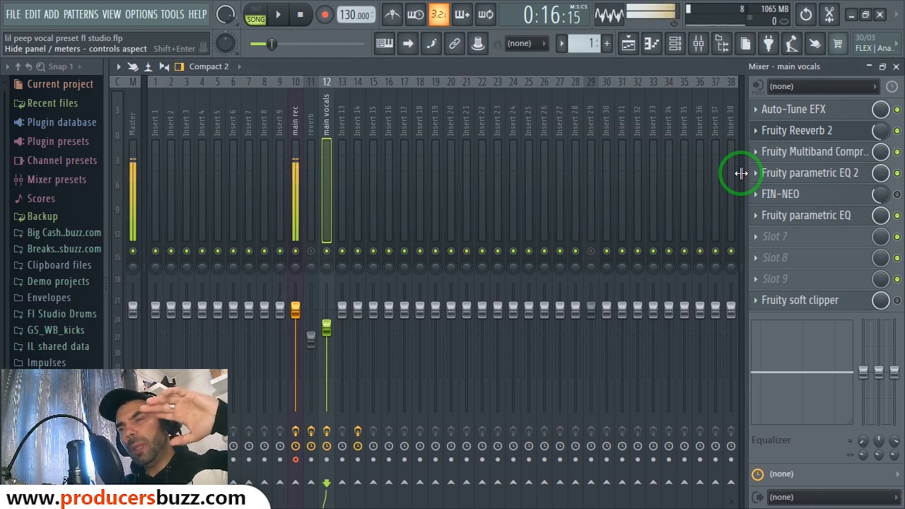
Open FIN-NEO on the main vocals track and review its interface.
left_click(824, 201)
left_click_drag(698, 63, 588, 95)
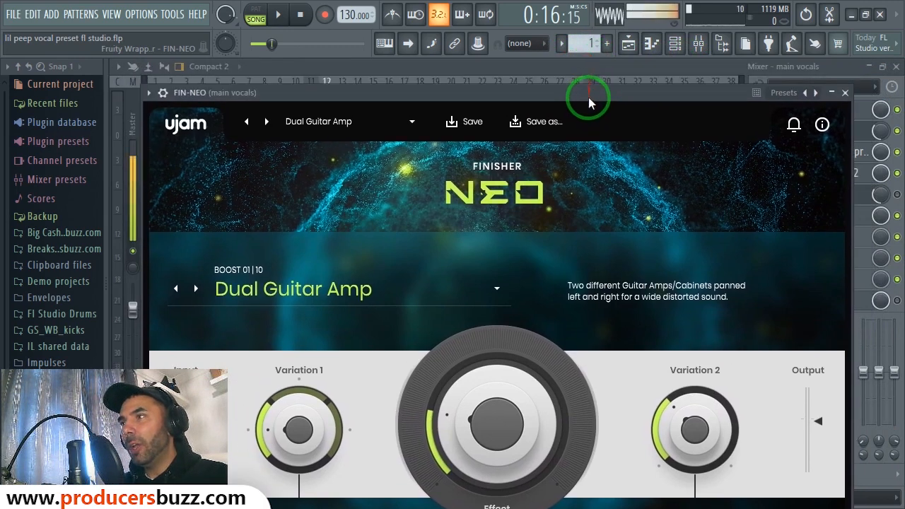
left_click(846, 93)
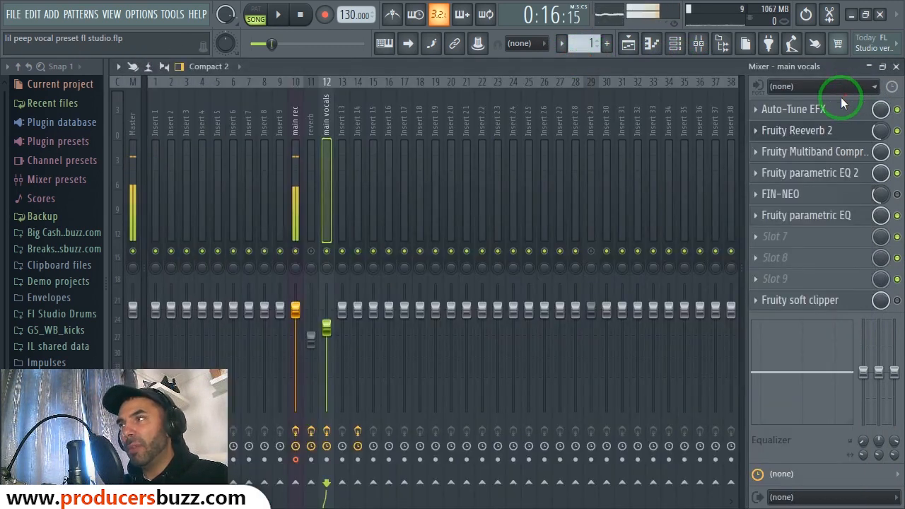
left_click(897, 194)
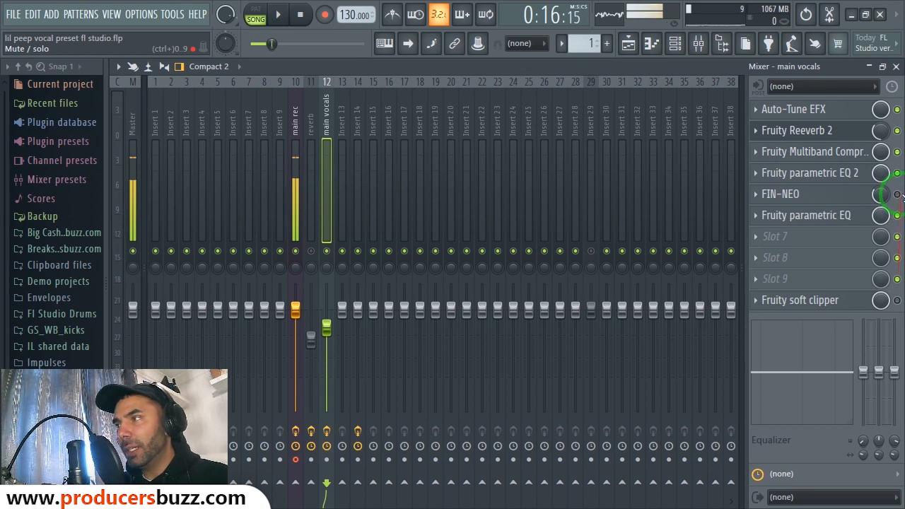
Mute the second main rec vocal track in the playlist, play the song, and return to the mixer.
left_click(896, 66)
left_click(428, 78)
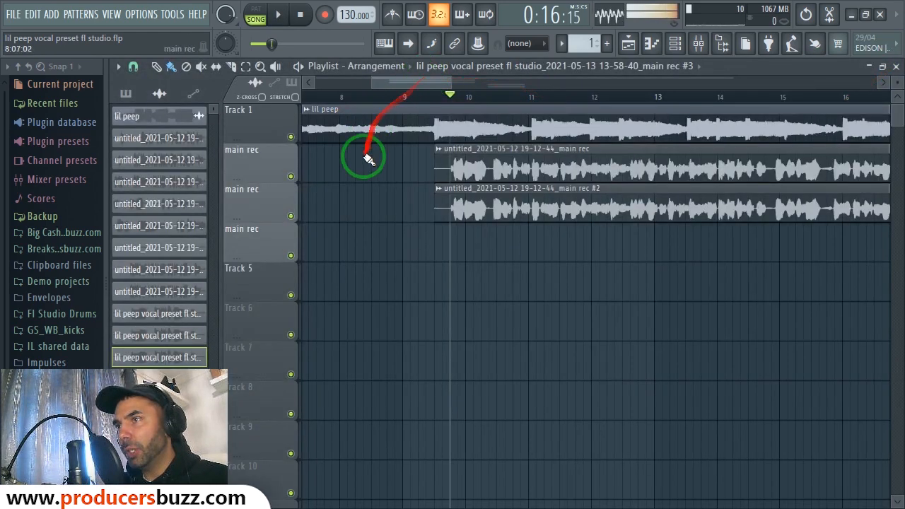
left_click(291, 216)
key("space")
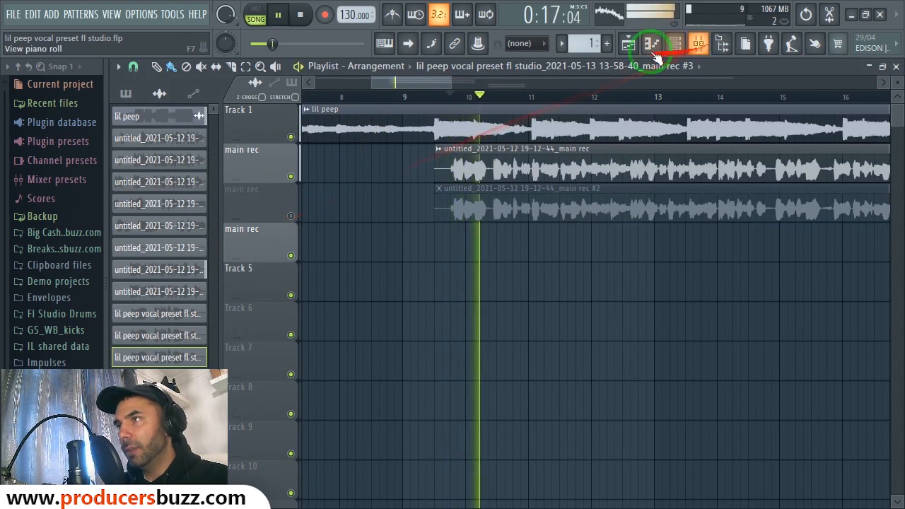
key("space")
key("space")
left_click(698, 43)
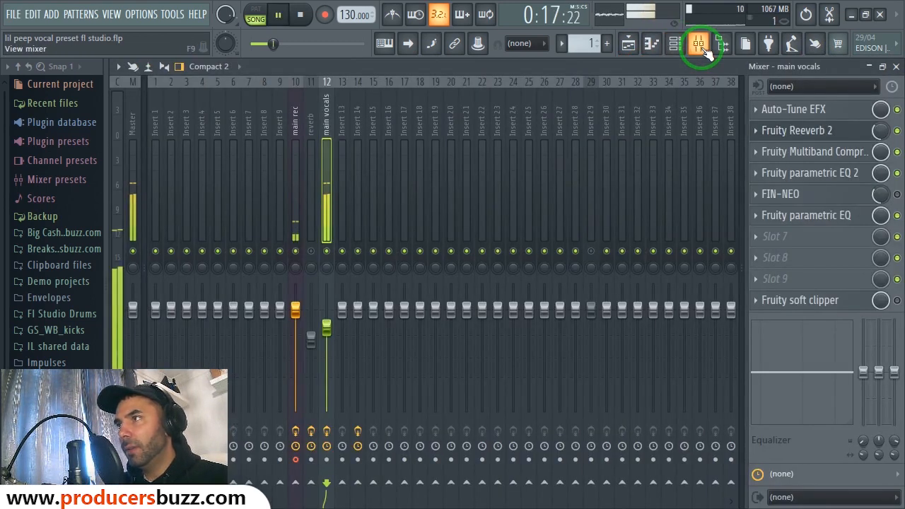
Play the vocal with FIN-NEO bypassed and enabled on the main vocals track to compare the sound.
left_click(799, 202)
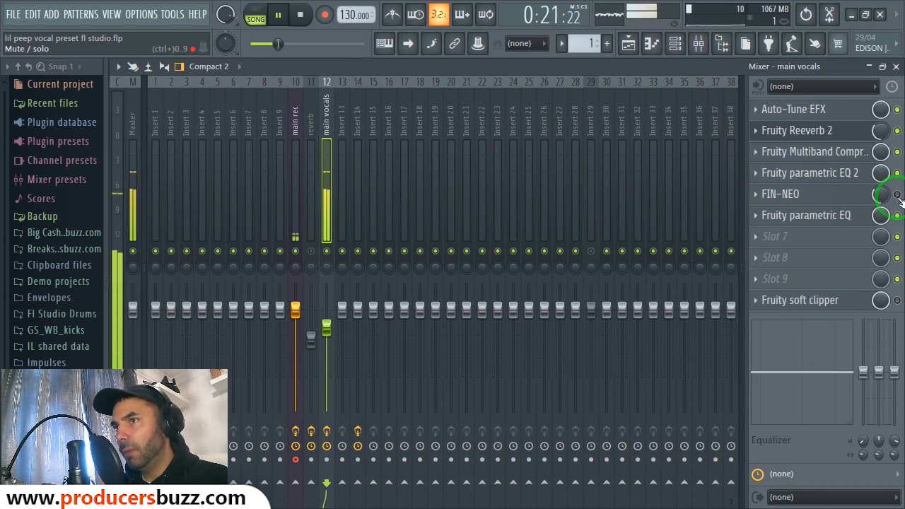
key("space")
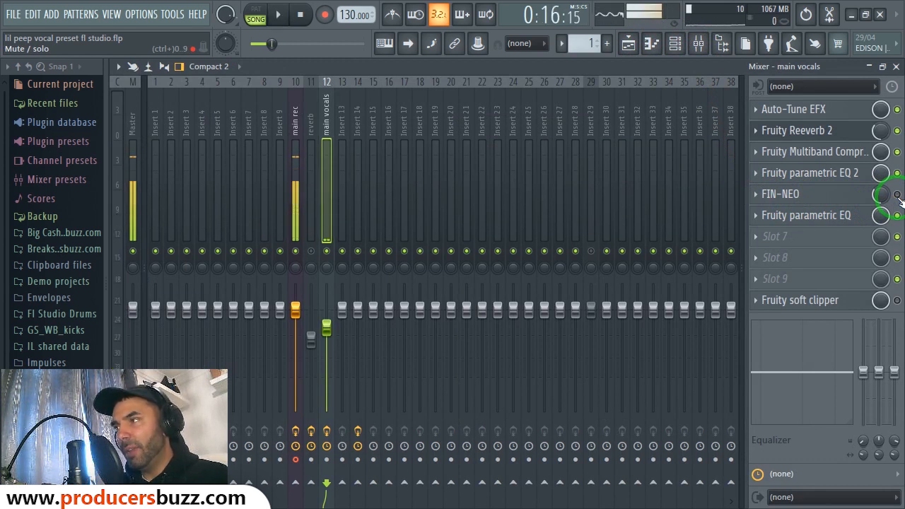
key("space")
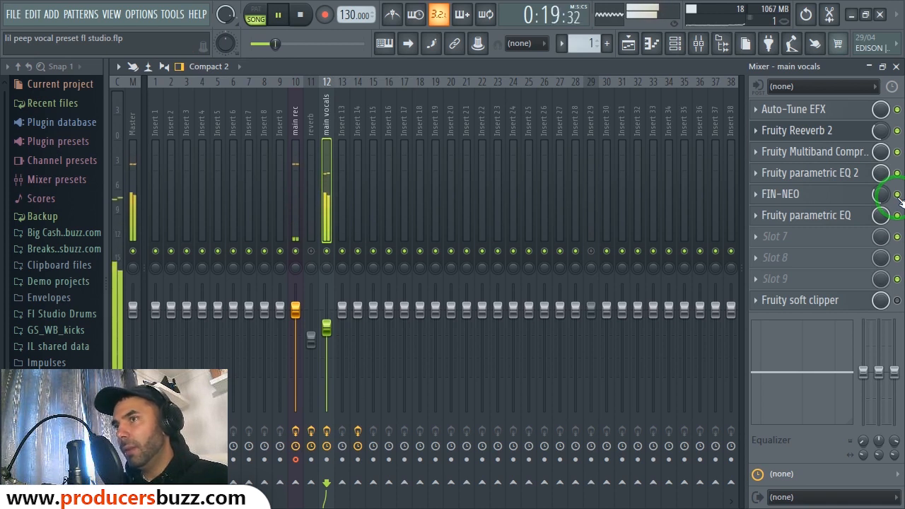
key("space")
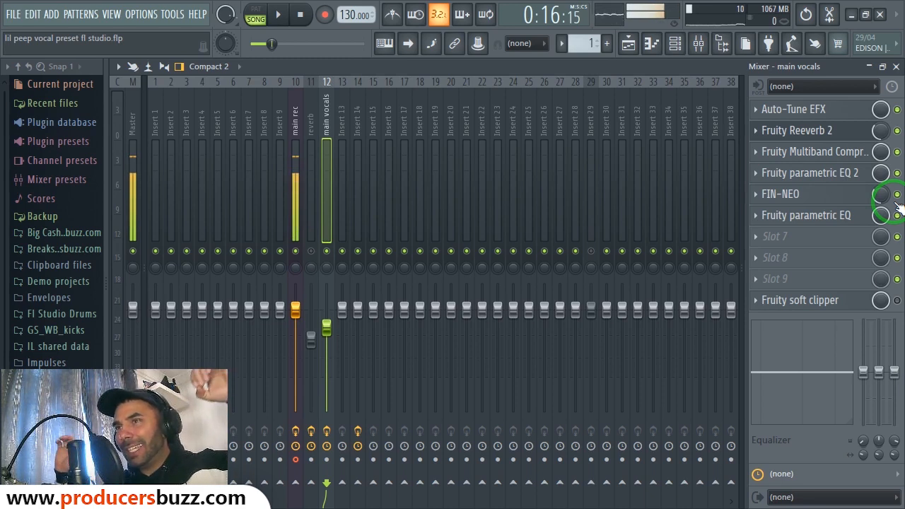
Examine the Dual Guitar Amp preset and the Effect amount in FIN-NEO on the main vocals track.
left_click(783, 198)
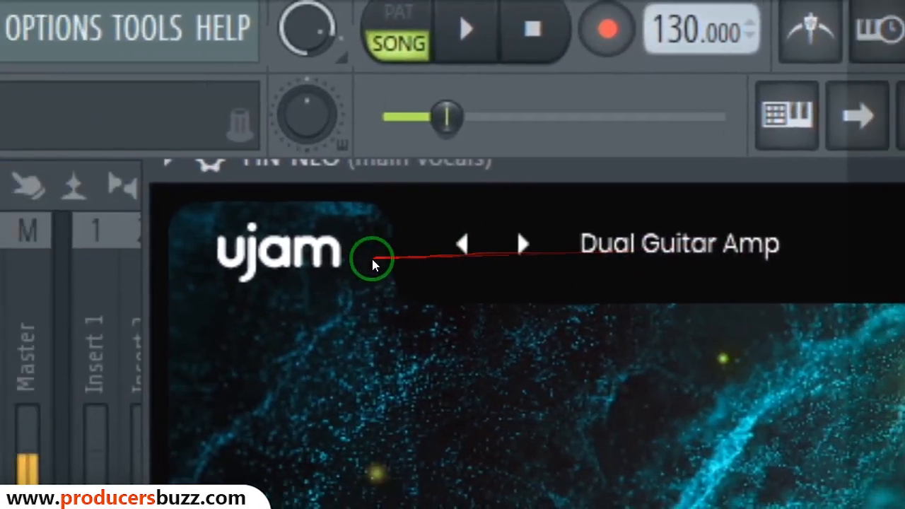
left_click(692, 247)
left_click(695, 247)
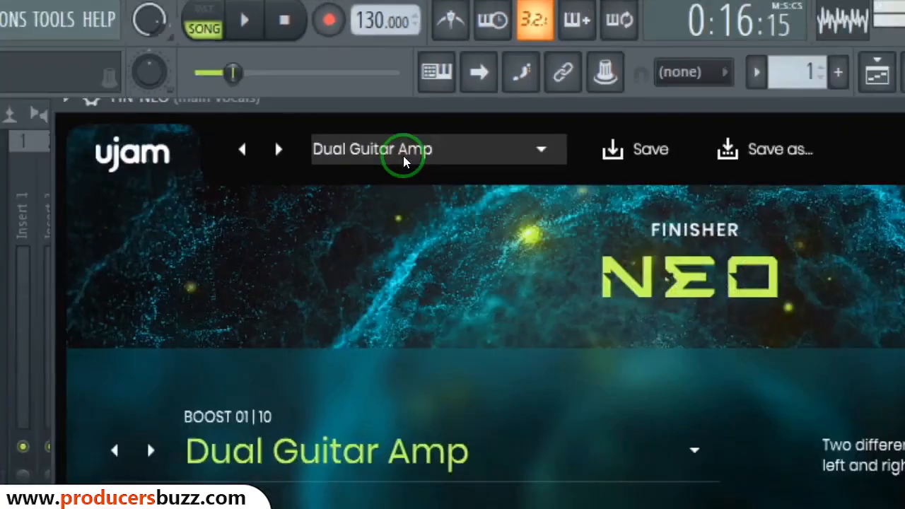
mouse_move(504, 411)
left_mouse_down()
mouse_move(506, 389)
mouse_move(509, 398)
left_mouse_up()
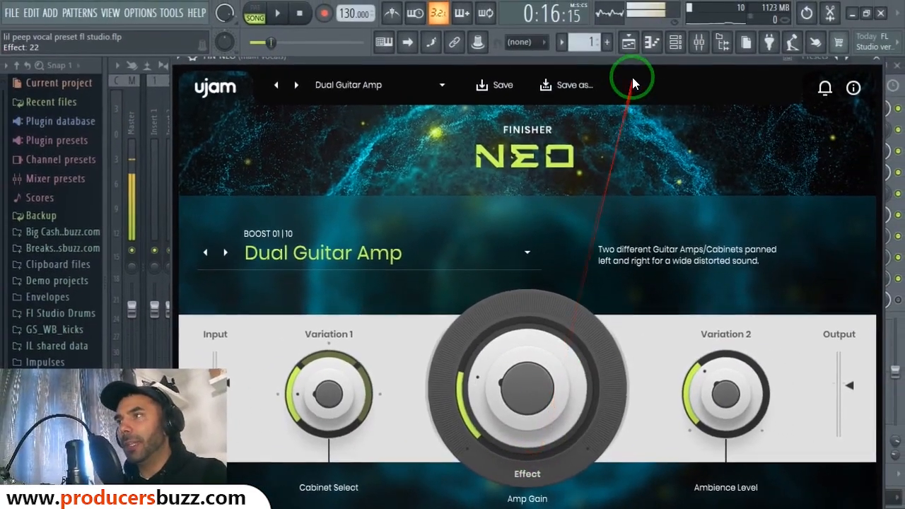
left_click_drag(628, 63, 567, 62)
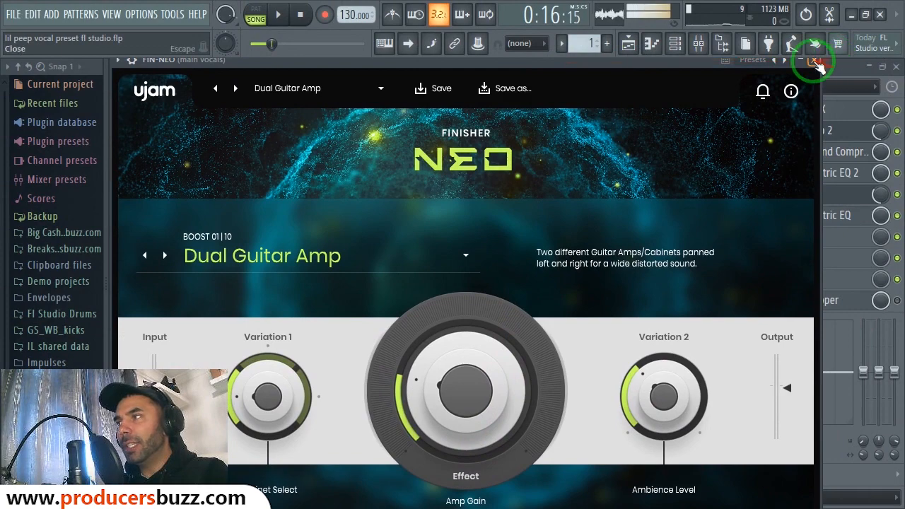
left_click(817, 61)
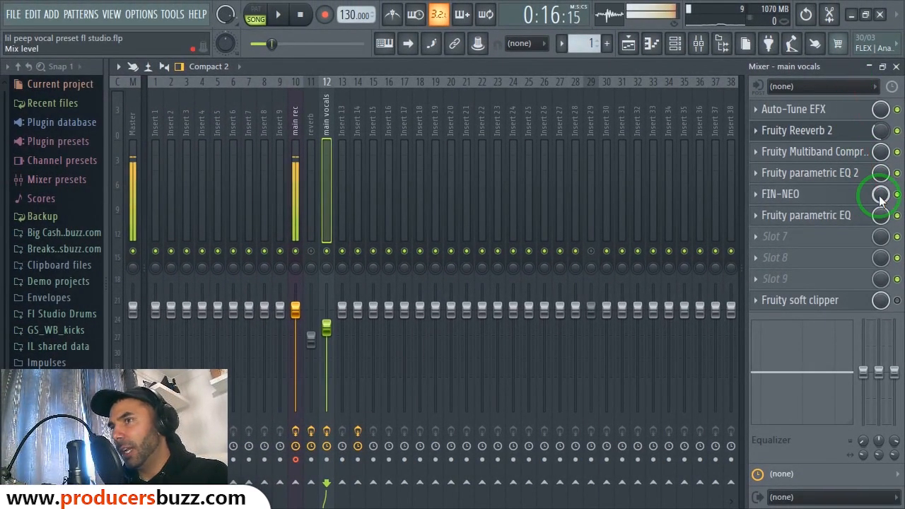
Play the vocal with FIN-NEO at full mix level, and lower its mix level to about 39%.
key("space")
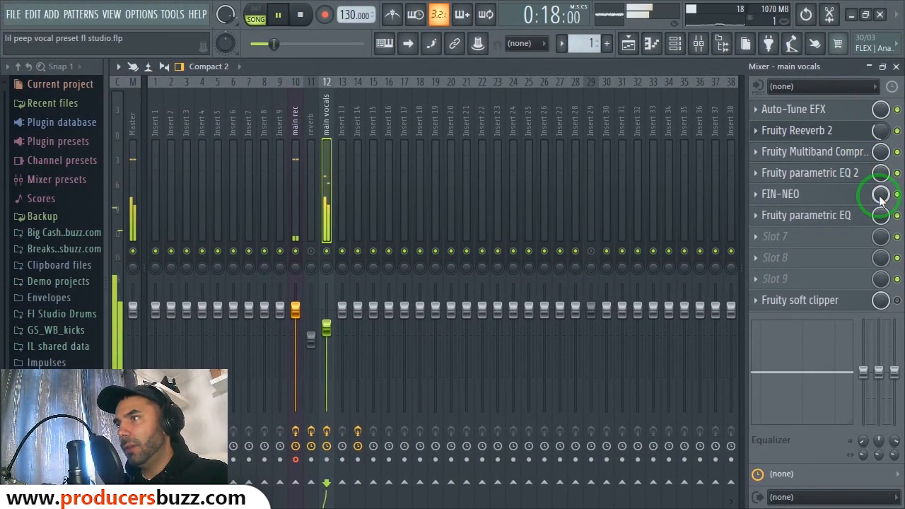
key("space")
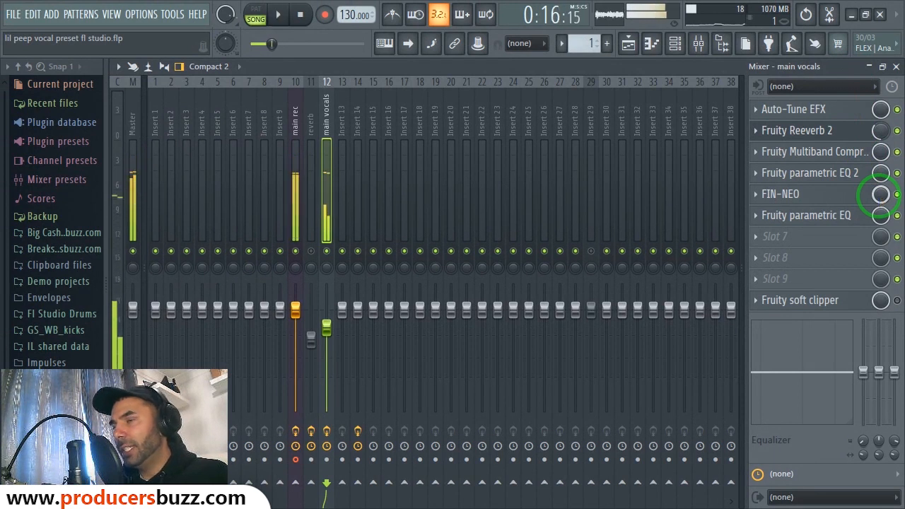
left_click_drag(881, 193, 870, 312)
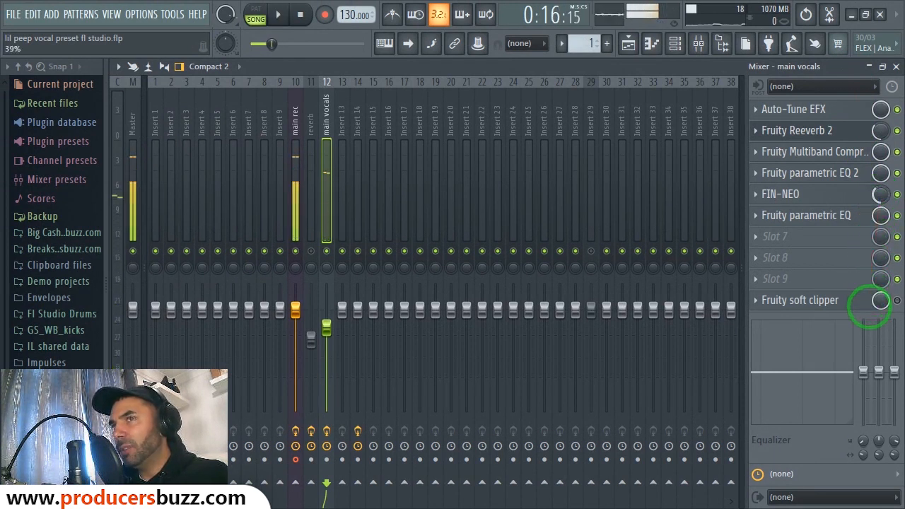
Play the vocal and toggle FIN-NEO at the reduced mix level to hear the difference.
key("space")
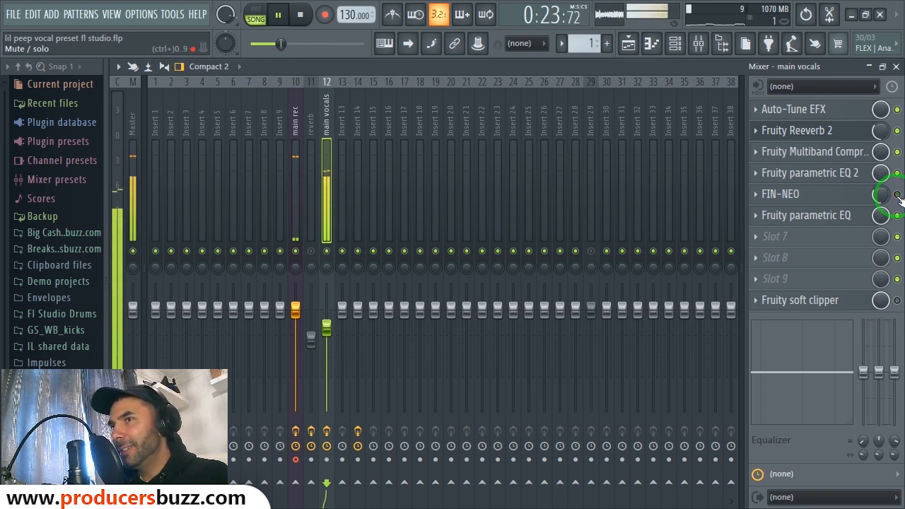
key("space")
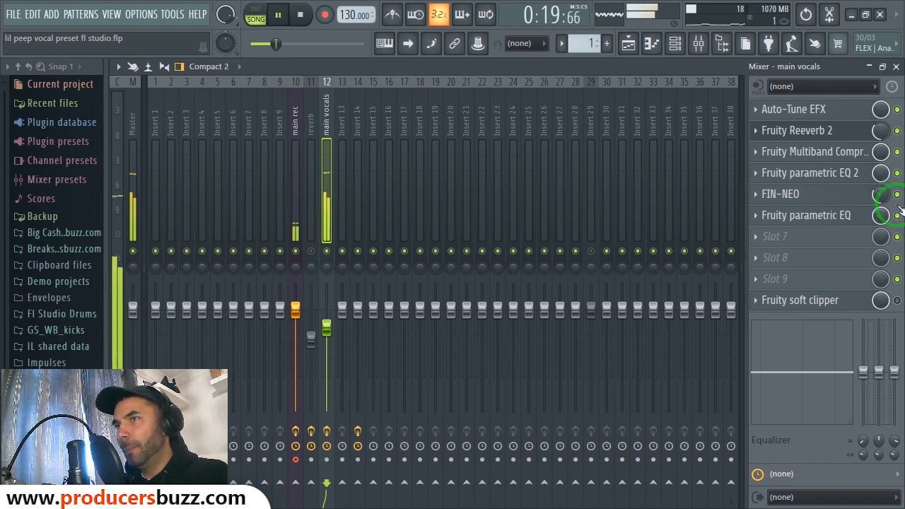
key("space")
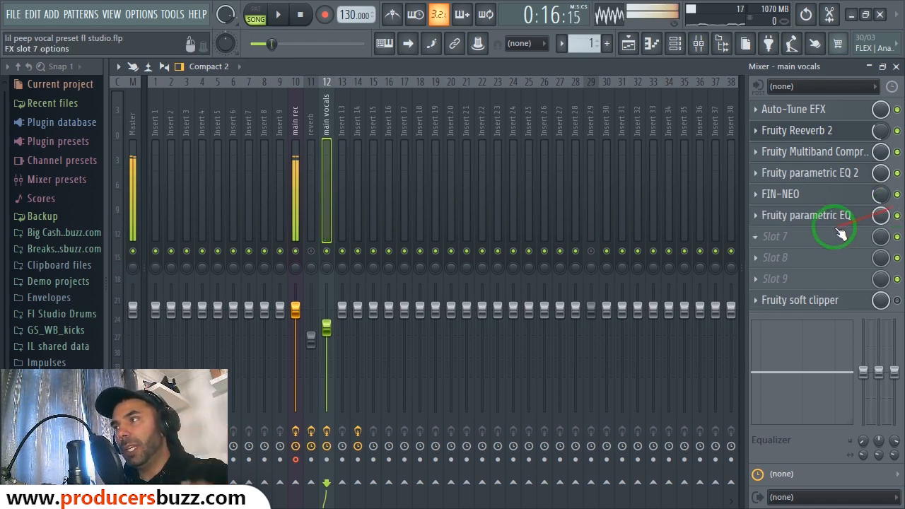
Load Fruity Fast Dist in slot 7 of the main vocals track and disable FIN-NEO.
left_click(813, 236)
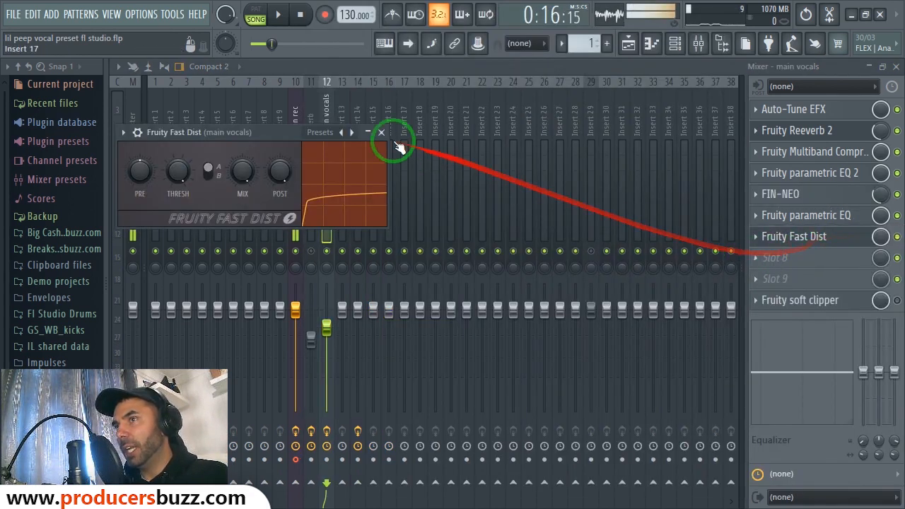
left_click_drag(274, 126, 380, 130)
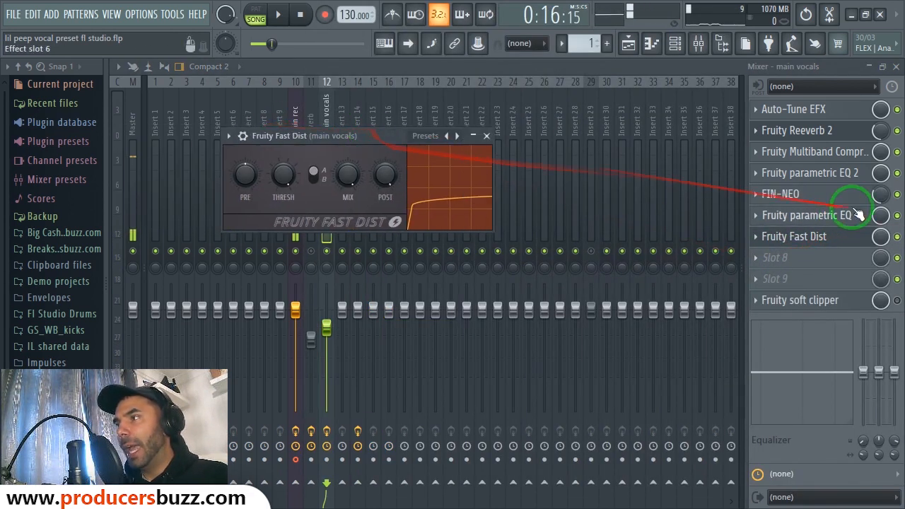
left_click(897, 195)
left_click(829, 238)
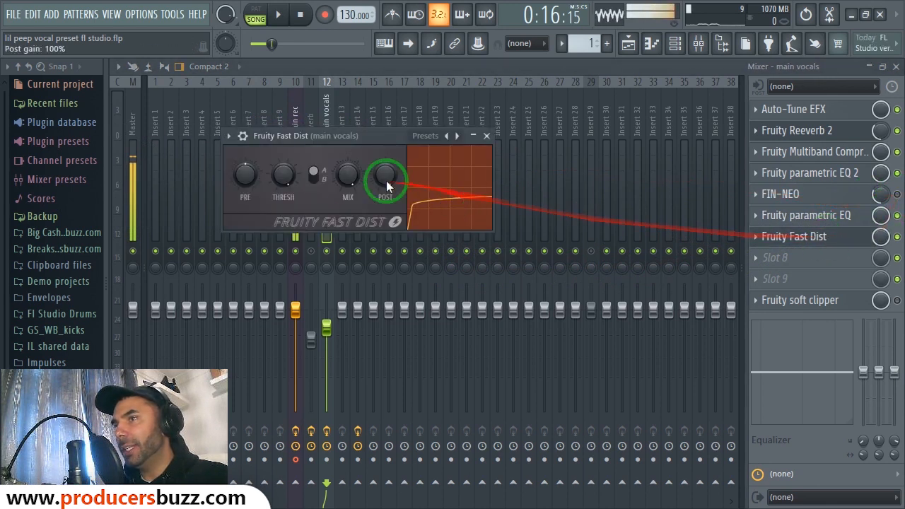
Lower the Fruity Fast Dist mix level to 37% while listening to the vocal.
left_click_drag(348, 177, 338, 218)
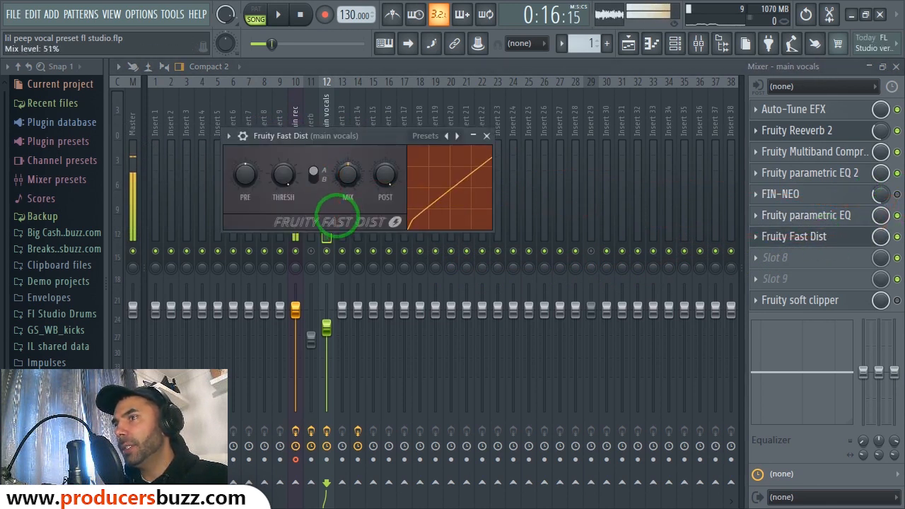
left_click_drag(347, 177, 347, 185)
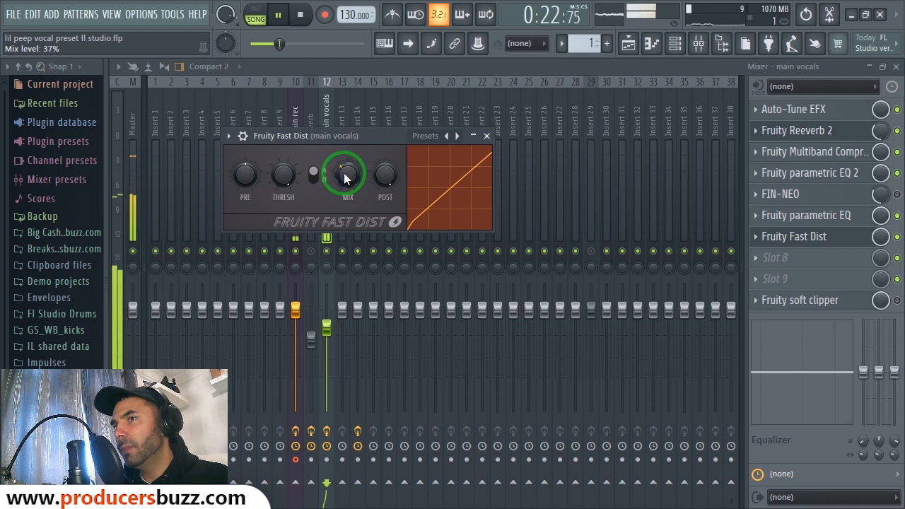
left_click(487, 135)
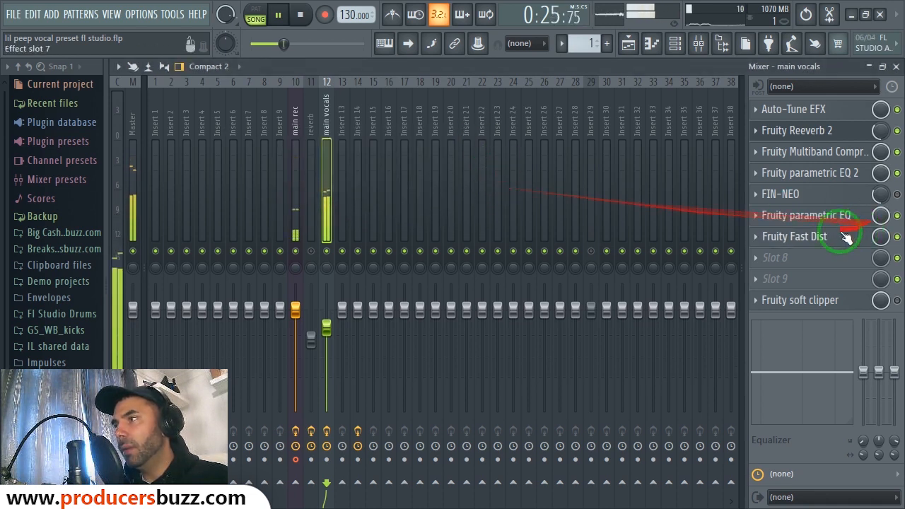
Play the vocal while toggling FIN-NEO and Fruity parametric EQ to compare FIN-NEO with the Fruity Fast Dist distortion.
key("space")
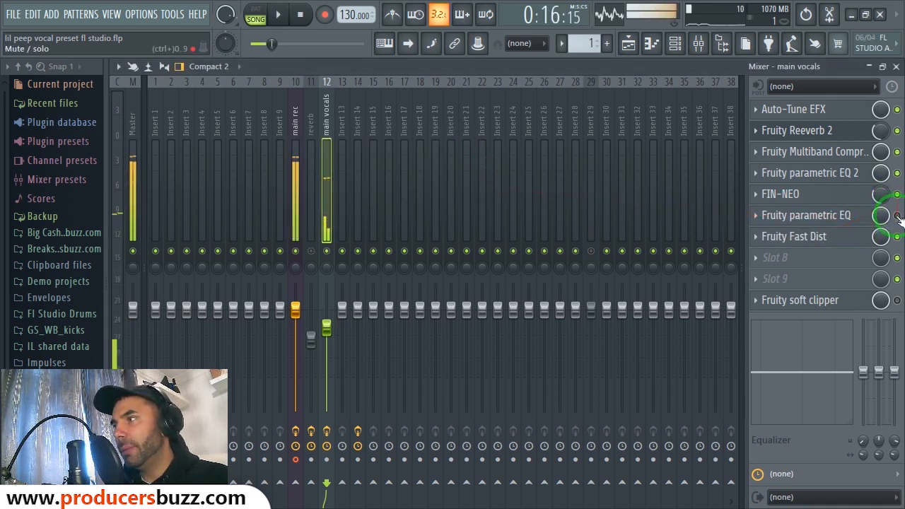
key("space")
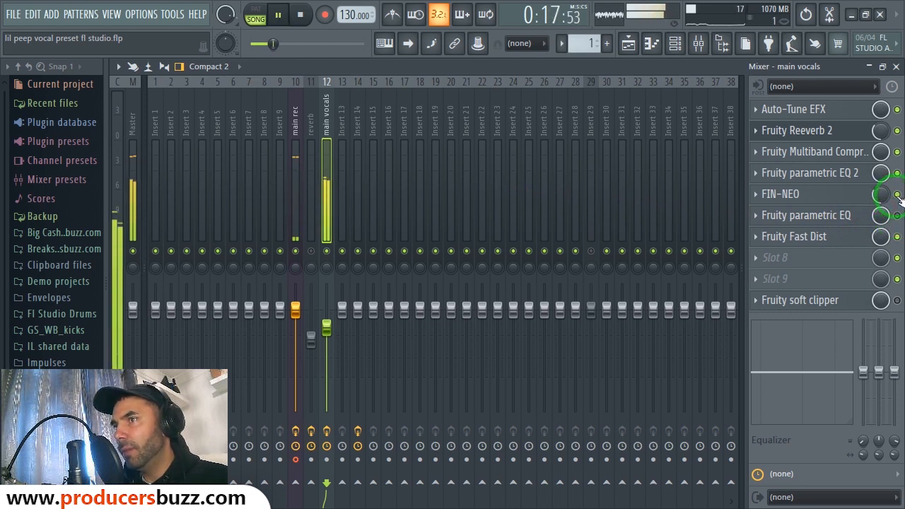
key("space")
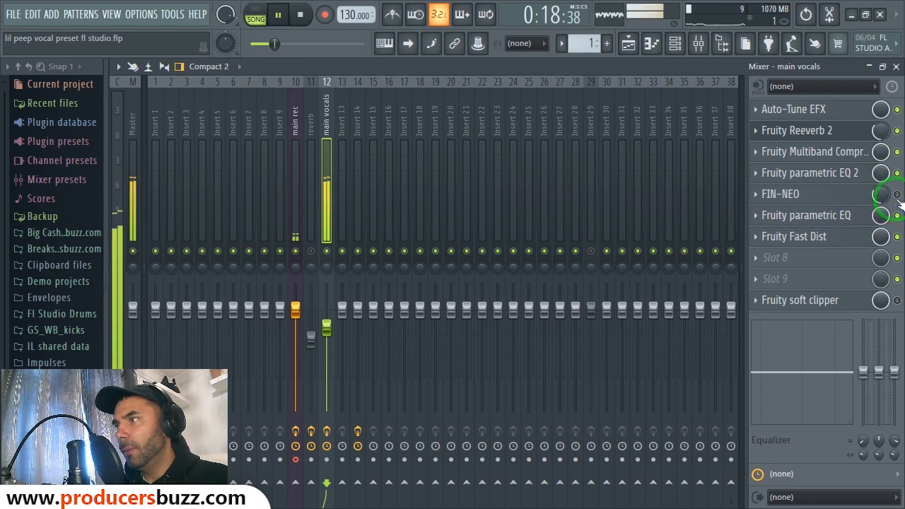
key("space")
Set the Fruity Fast Dist mix level to 41% and play the vocal to check the distortion.
left_click(859, 215)
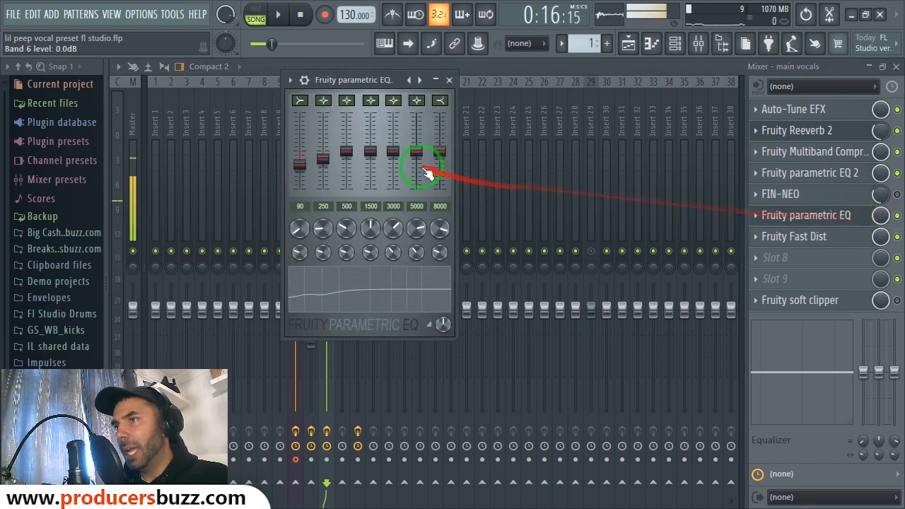
left_click(803, 233)
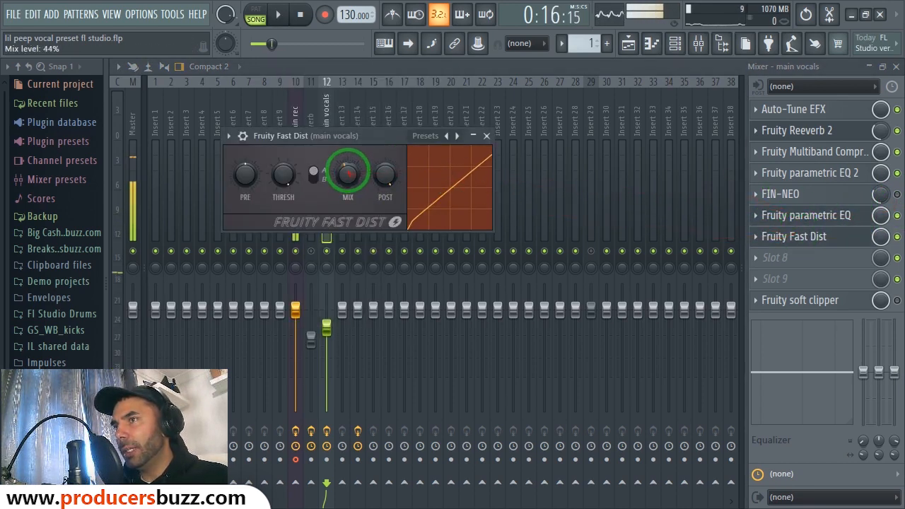
key("space")
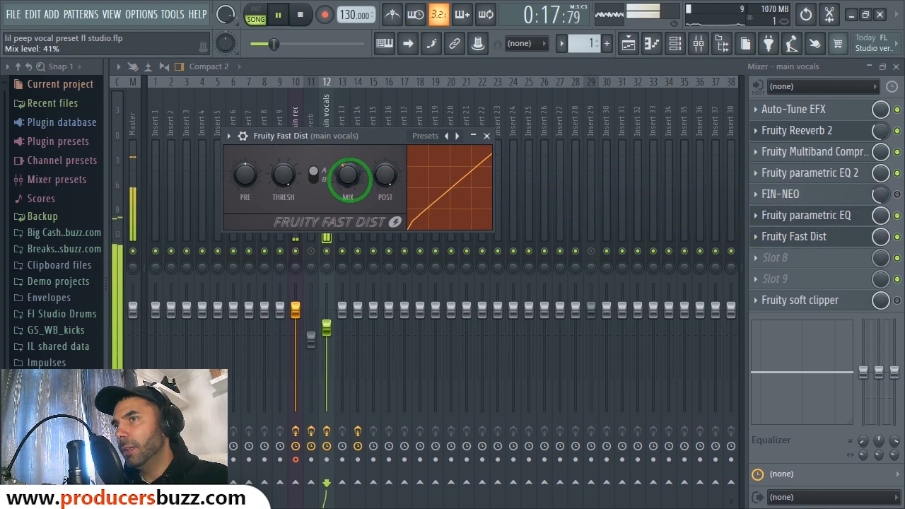
key("space")
left_click(488, 136)
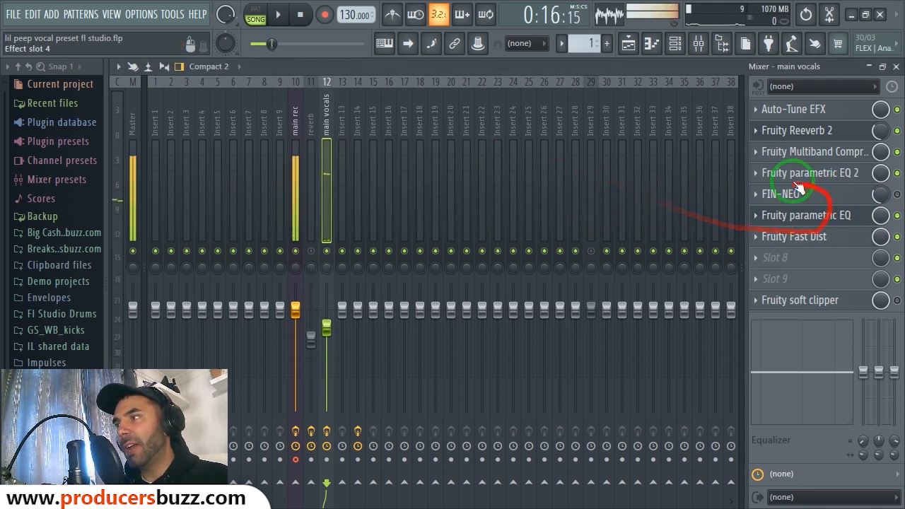
Delete Fruity Fast Dist from slot 7 of the main vocals track and re-enable FIN-NEO.
left_click(756, 237)
left_click(763, 186)
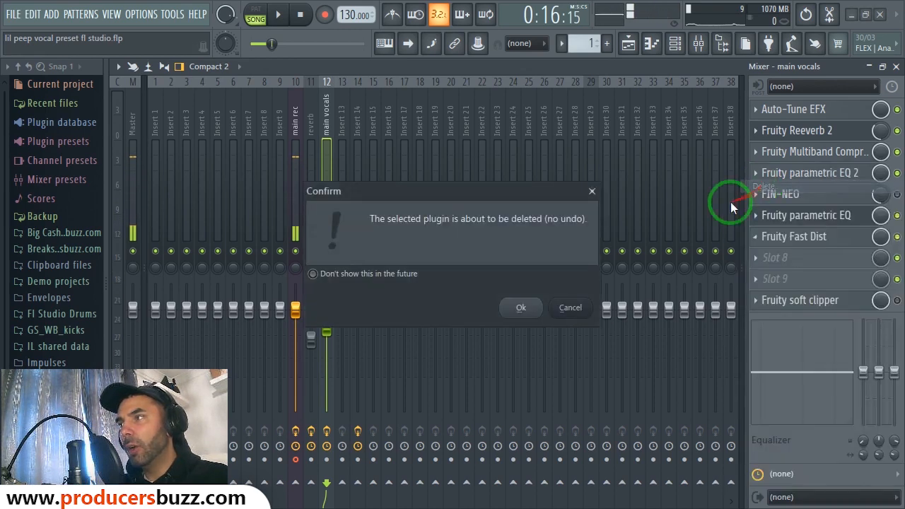
left_click(523, 307)
left_click(818, 196)
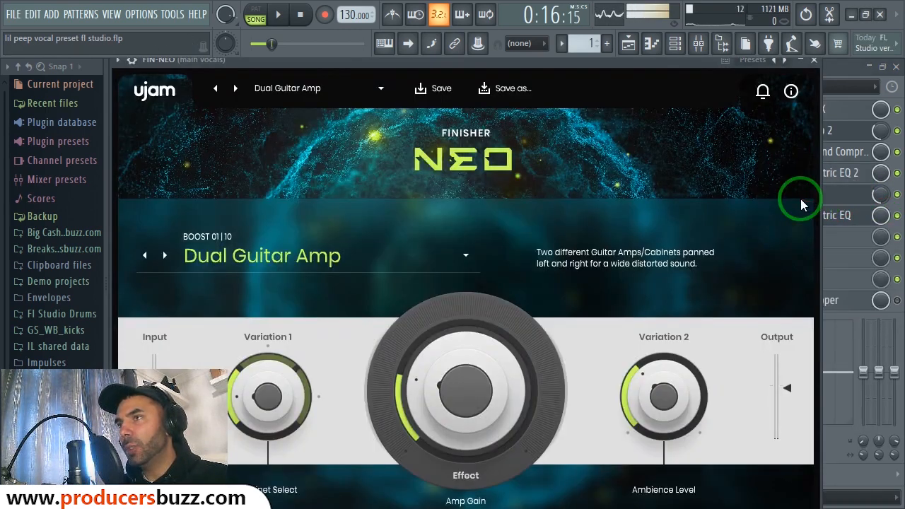
left_click(815, 64)
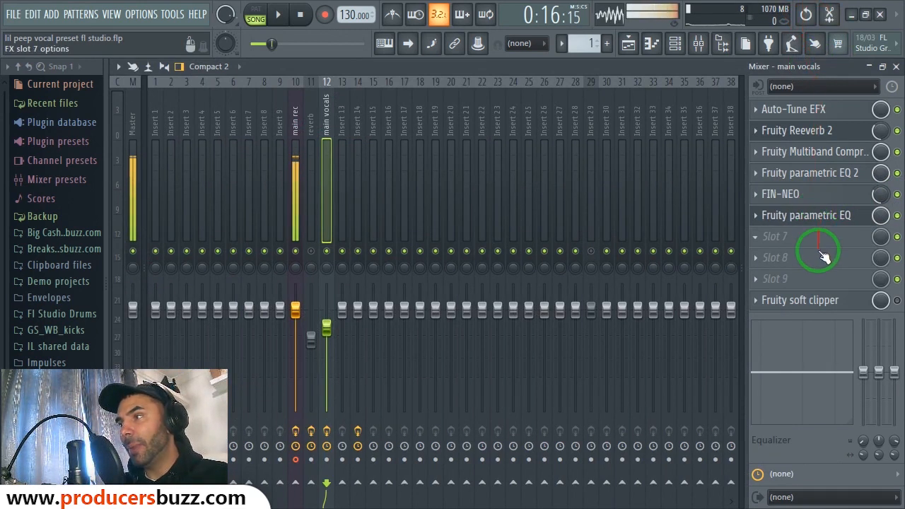
Enable Fruity soft clipper at the end of the main vocals effect chain.
left_click(896, 300)
left_click(826, 311)
left_click_drag(293, 188, 354, 188)
left_click(441, 189)
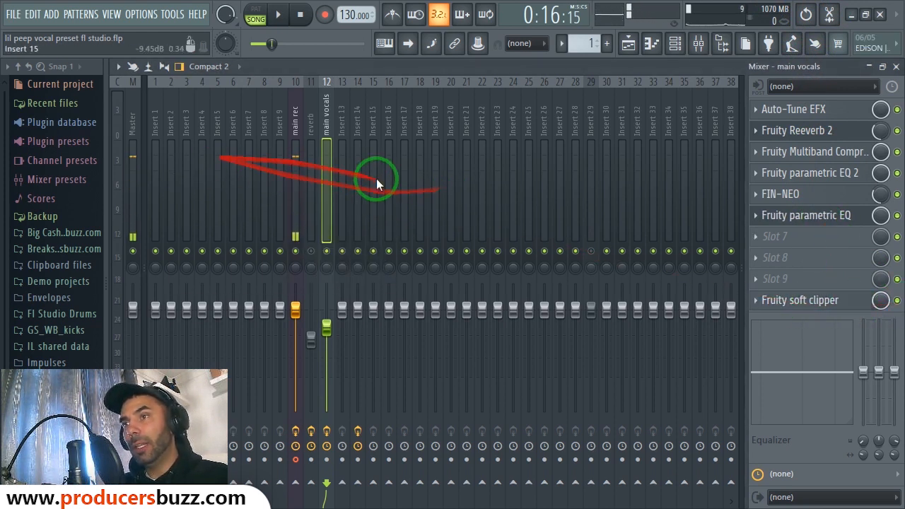
Unmute the beat and the second vocal track, and play the full mix from the start of the vocals while watching the mixer levels.
left_click(896, 66)
left_click(442, 79)
left_click(434, 95)
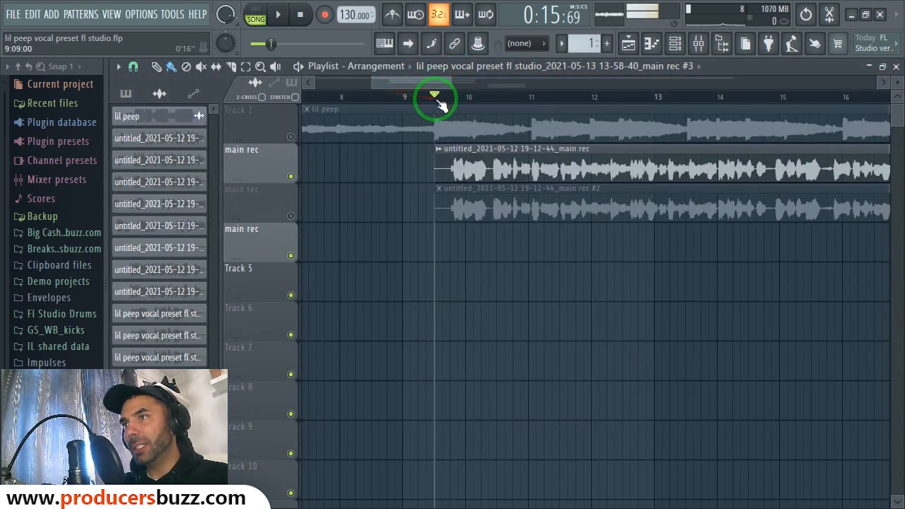
left_click(291, 137)
key("space")
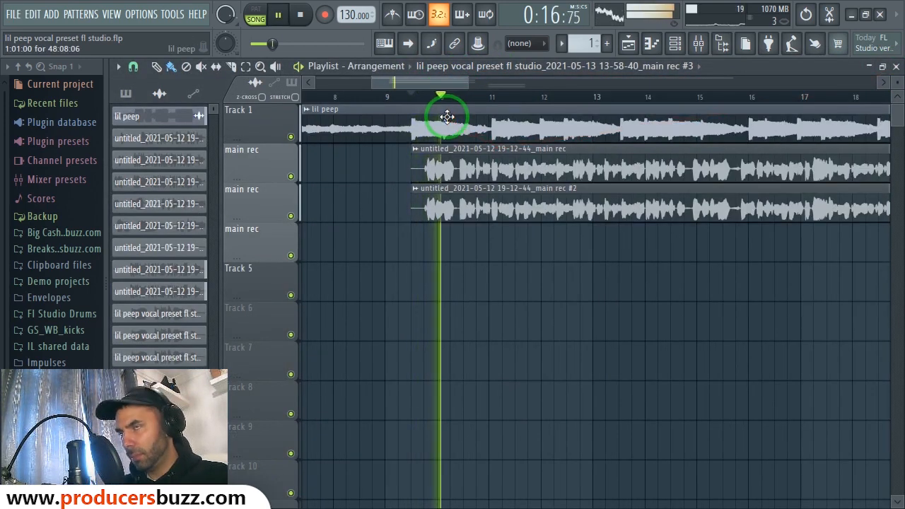
left_click_drag(472, 85, 604, 91)
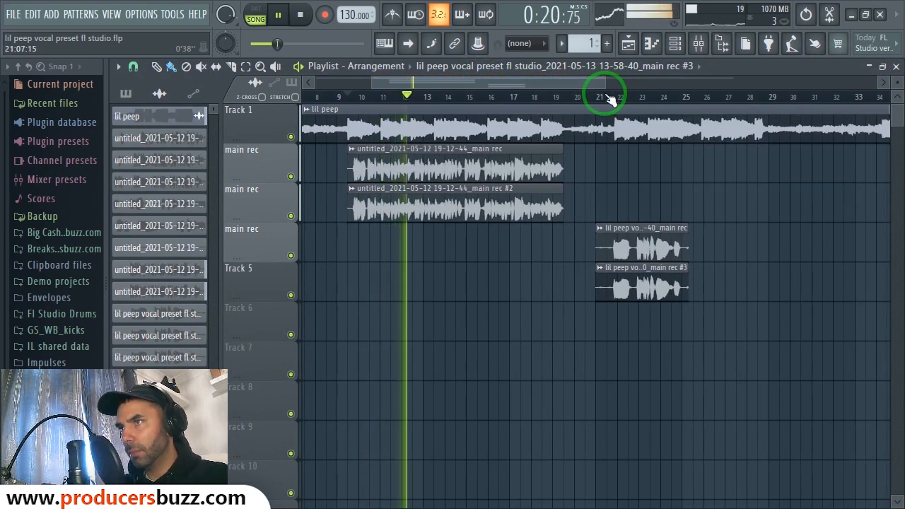
left_click(698, 43)
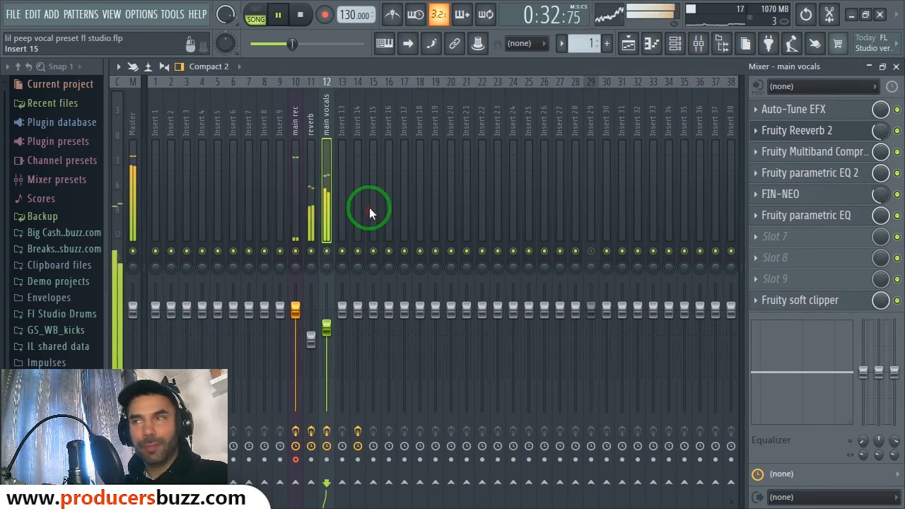
key("space")
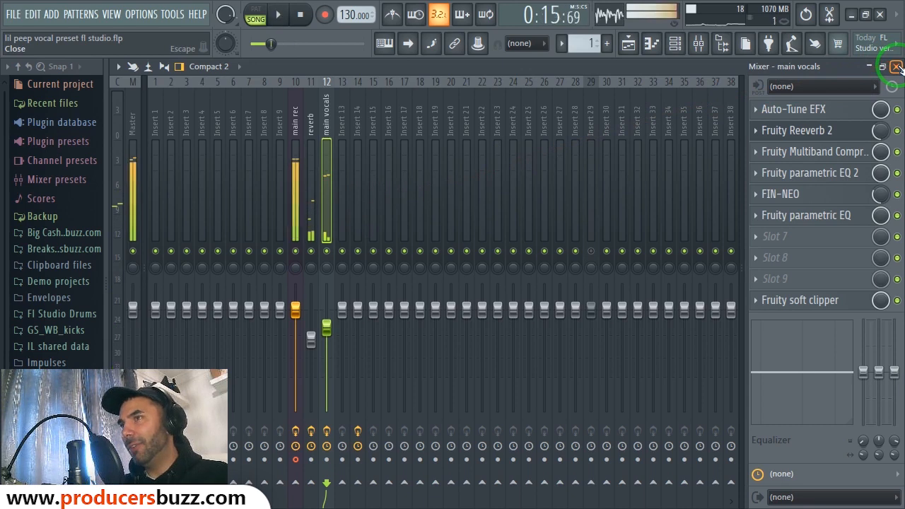
Record a new audio vocal take over the beat, starting at about bar 26 after the existing clips.
left_click(897, 66)
left_click(607, 104)
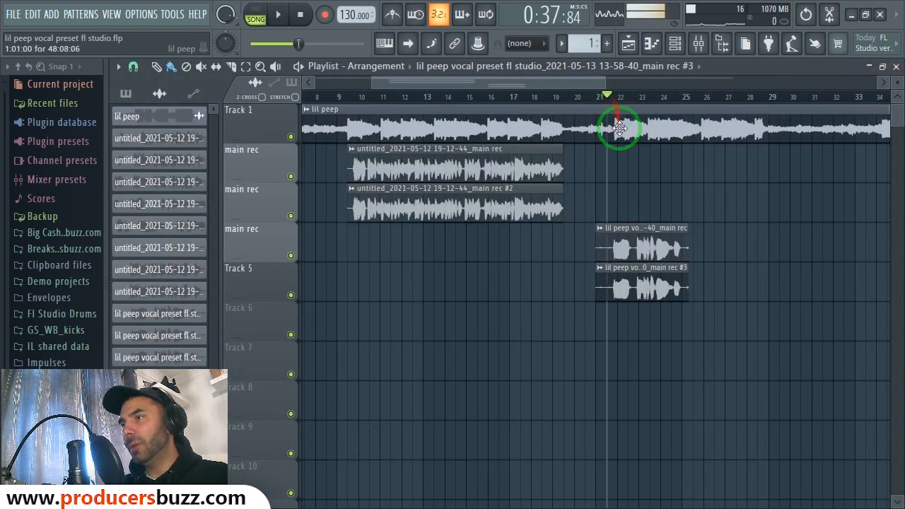
left_click(652, 287)
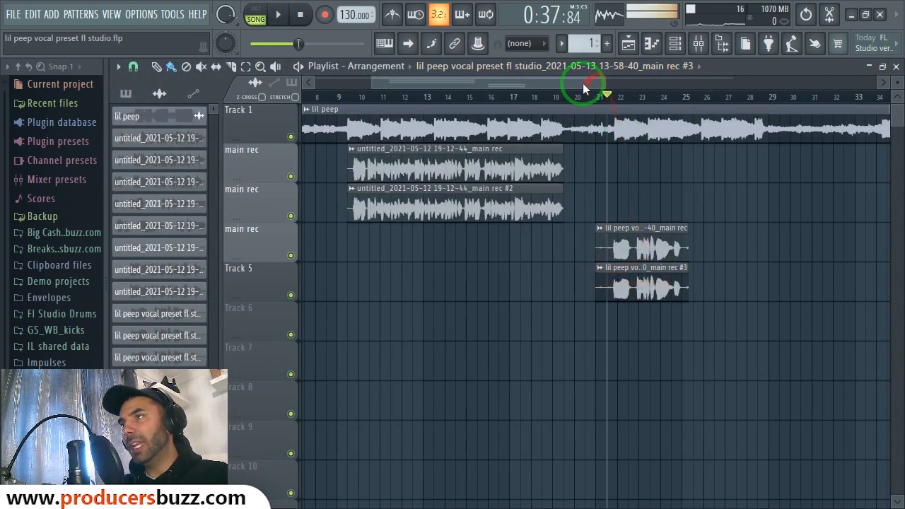
left_click_drag(604, 86, 608, 86)
left_click(710, 94)
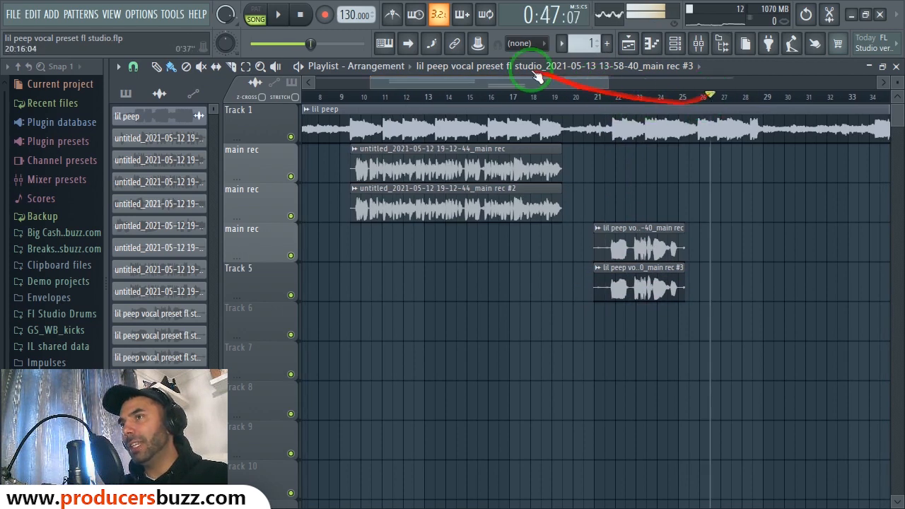
right_click(335, 21)
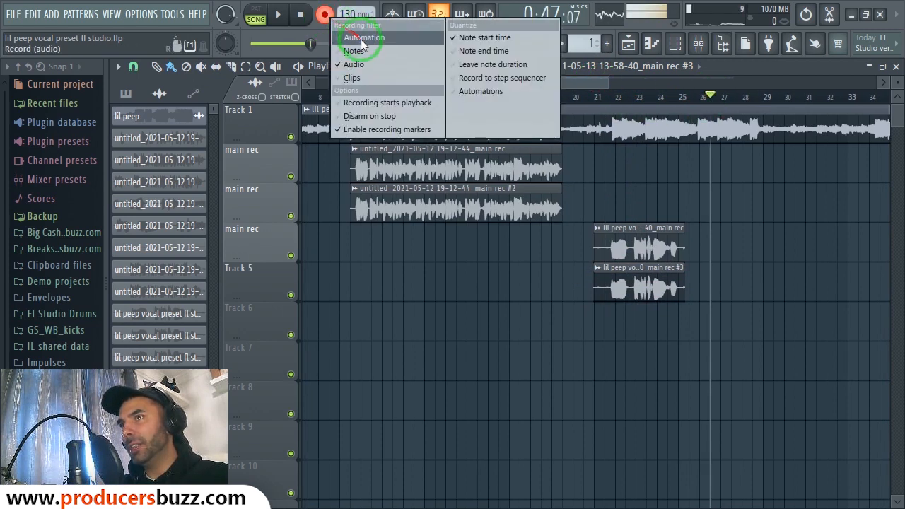
left_click(279, 18)
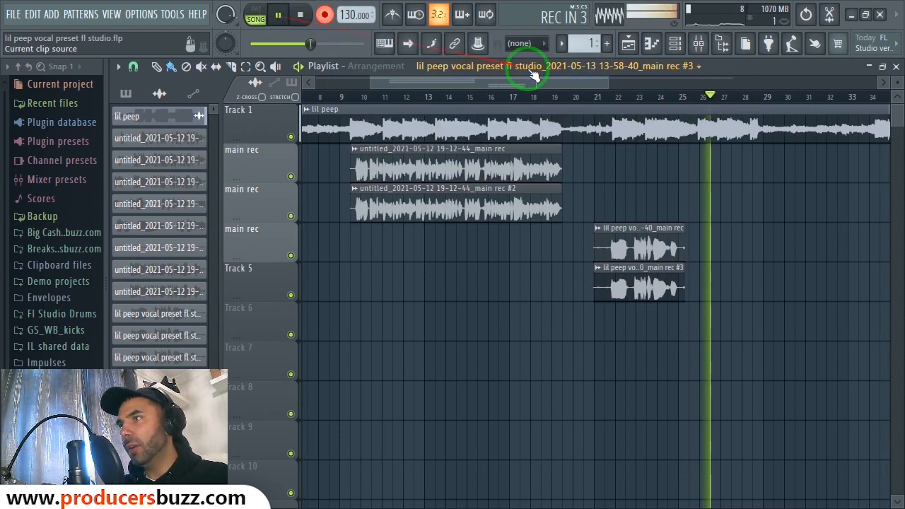
left_click_drag(527, 82, 549, 83)
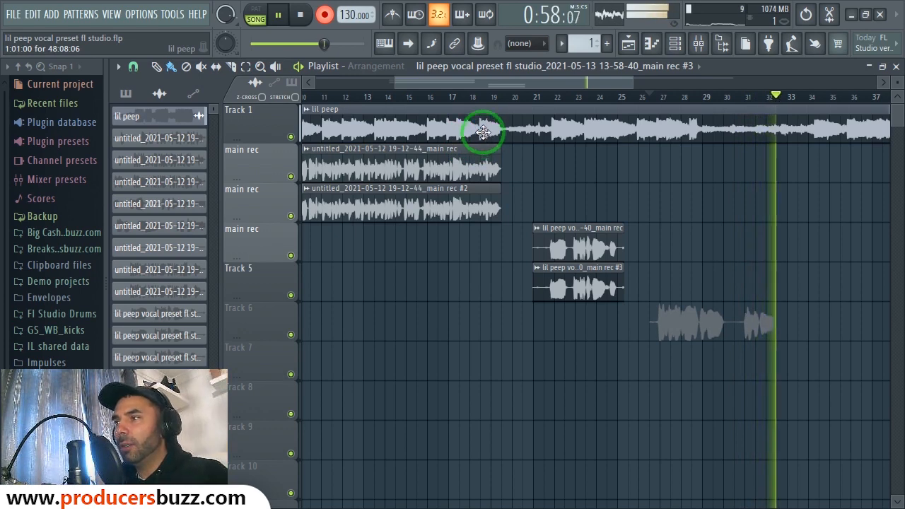
key("space")
Duplicate the new vocal clip onto Track 7 and make the copy unique.
left_click(681, 362)
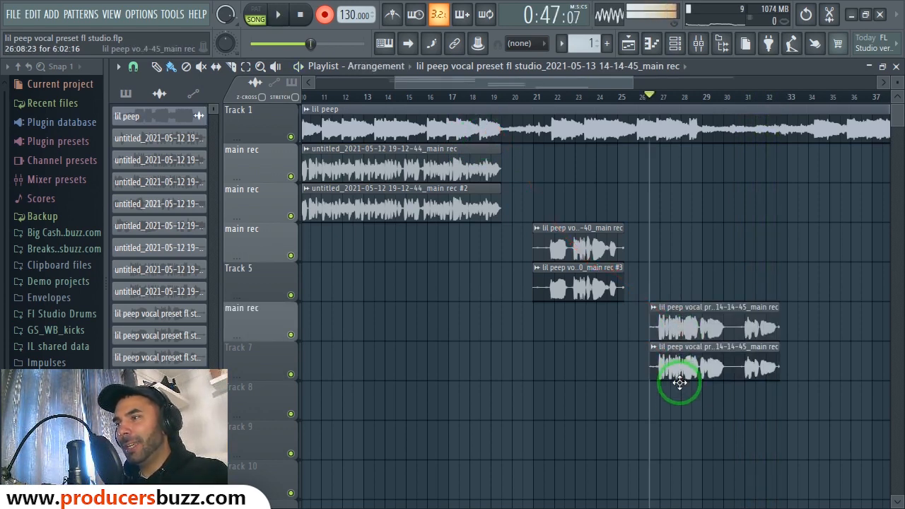
left_click(655, 348)
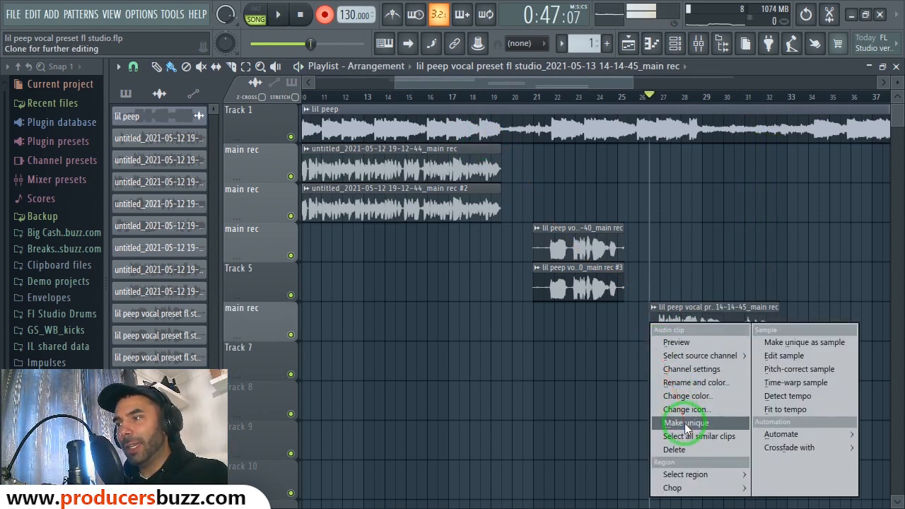
left_click(686, 423)
Route the new vocal clip and its unique copy to the preset mixer tracks in their channel settings.
double_click(691, 322)
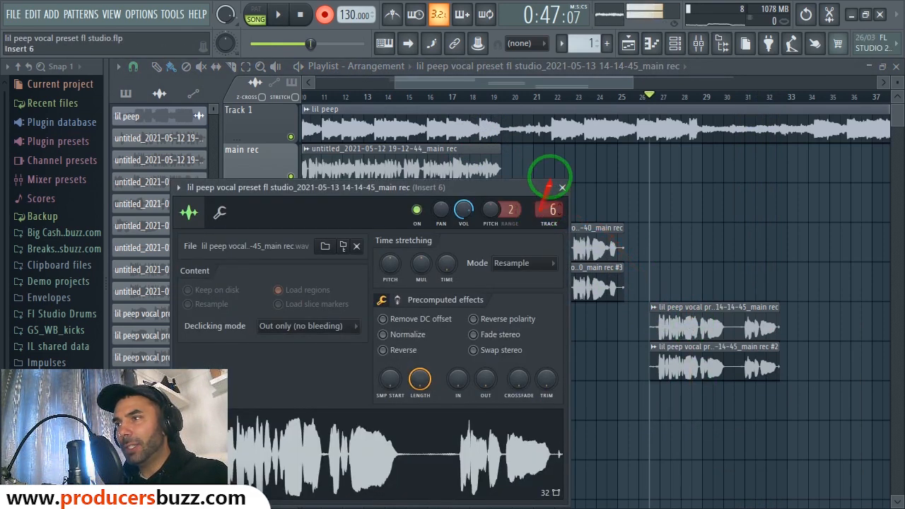
double_click(725, 363)
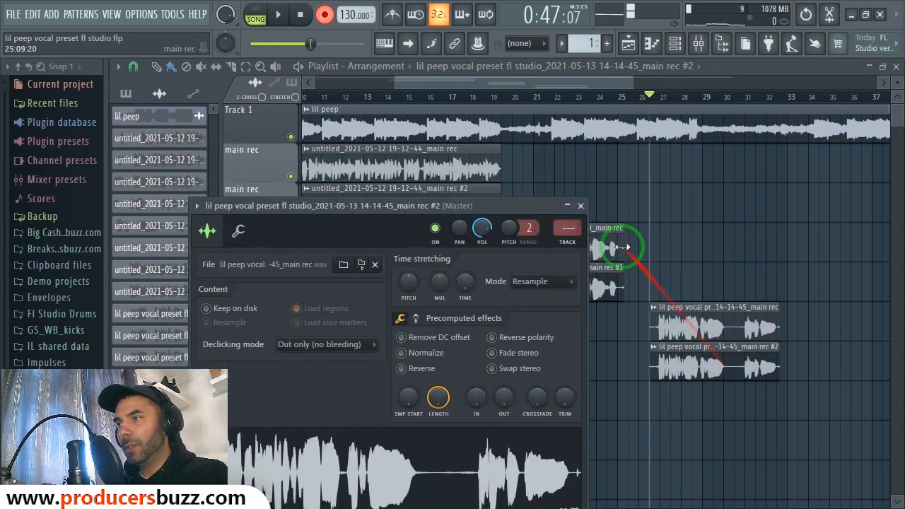
Disarm recording and play the new vocal take with the beat from about bar 26.
left_click(649, 104)
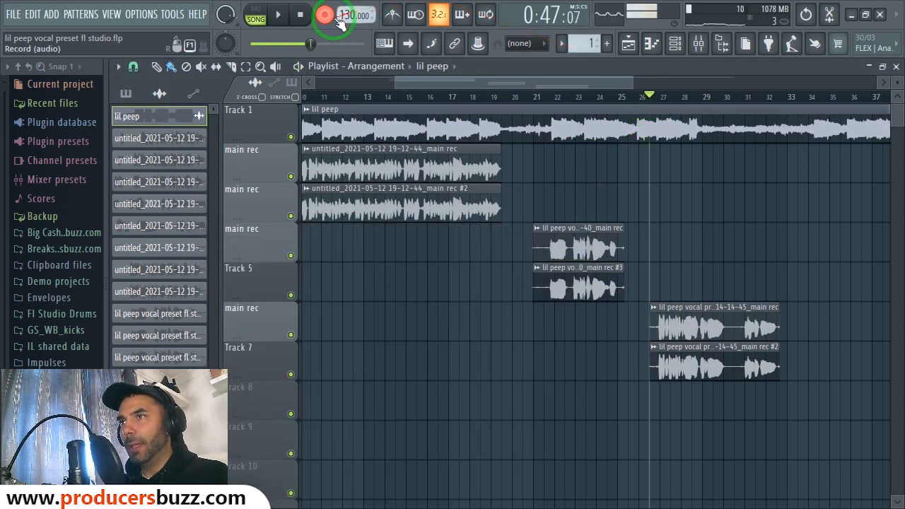
key("space")
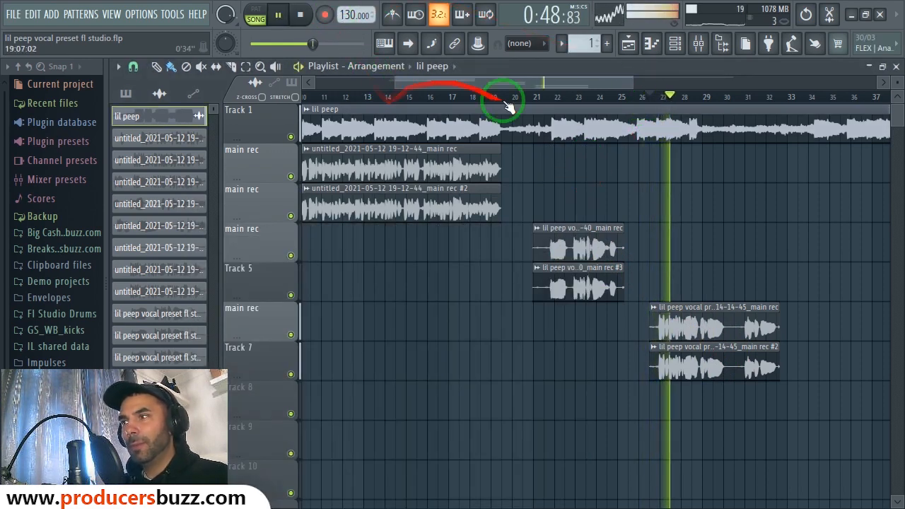
mouse_move(632, 83)
left_mouse_down()
mouse_move(539, 86)
mouse_move(627, 75)
left_mouse_up()
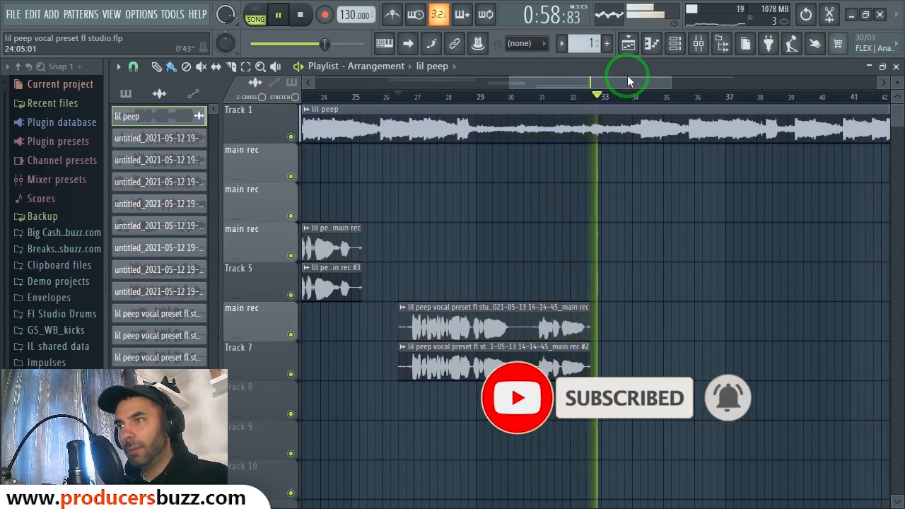
key("space")
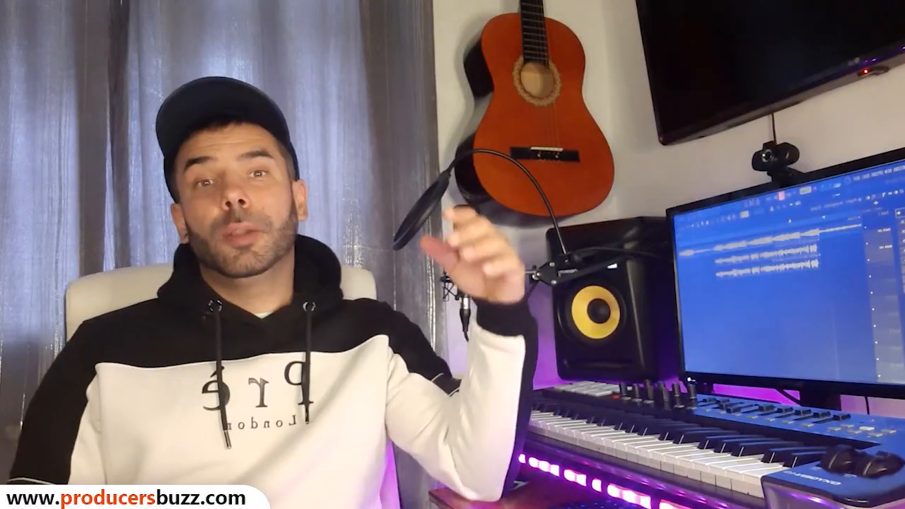